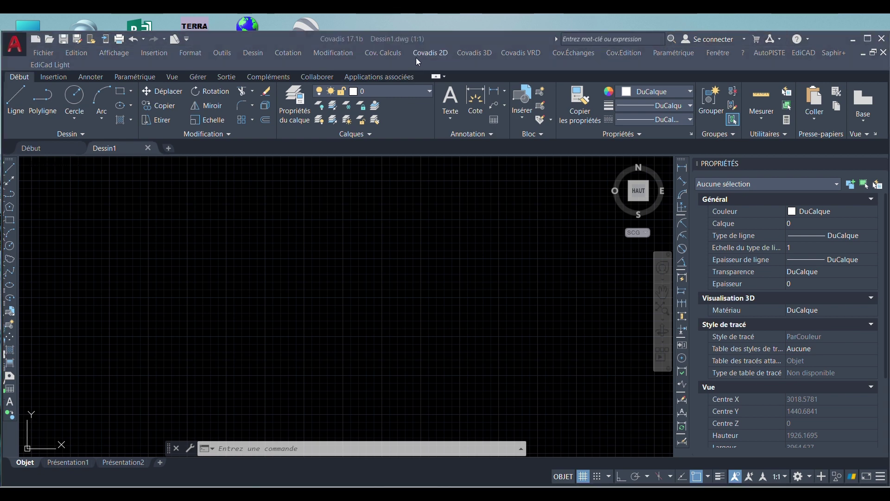
Start loading a Covadis topographic point set and choose Classeur1.txt from the Formation folder on drive D as its points file.
click(424, 55)
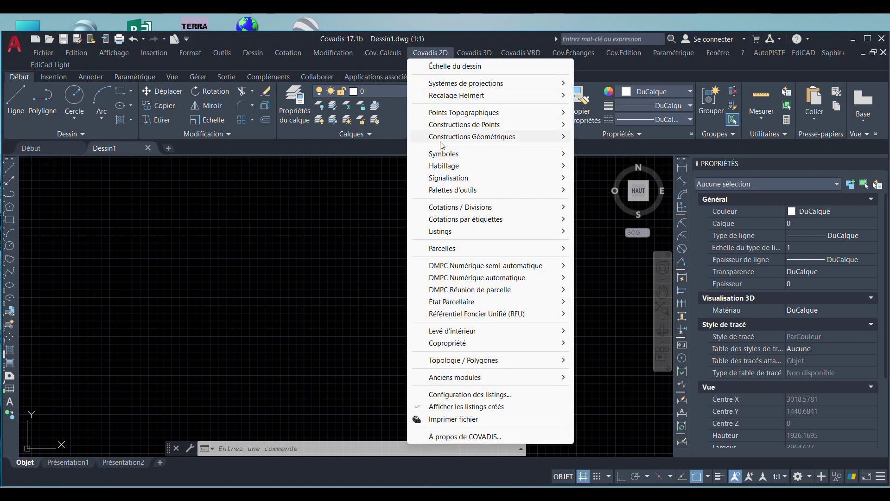
mouse_move(460, 114)
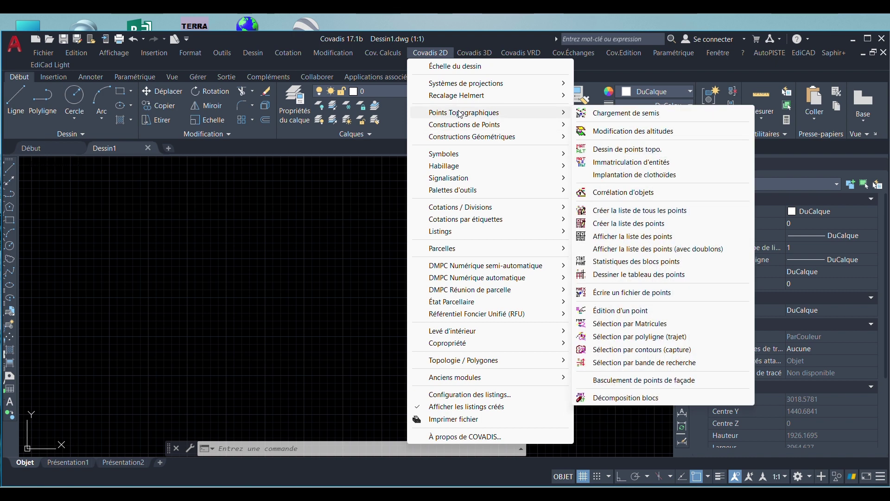
click(618, 114)
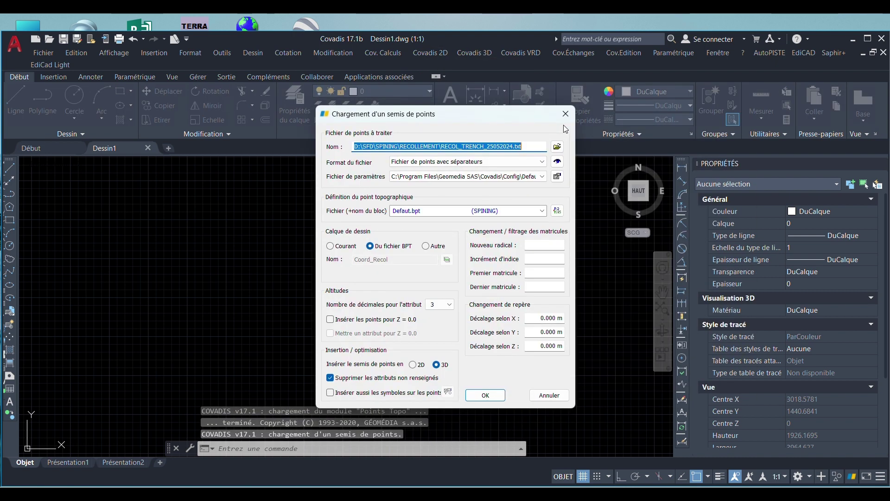
click(557, 149)
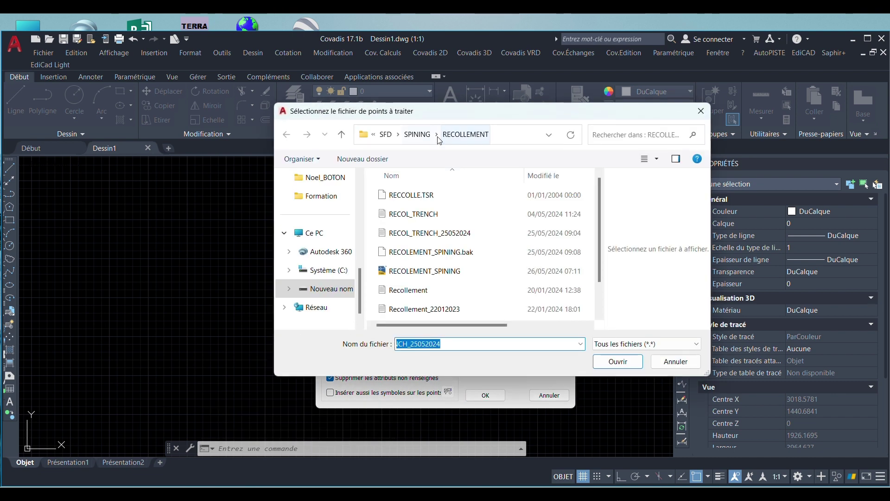
click(310, 289)
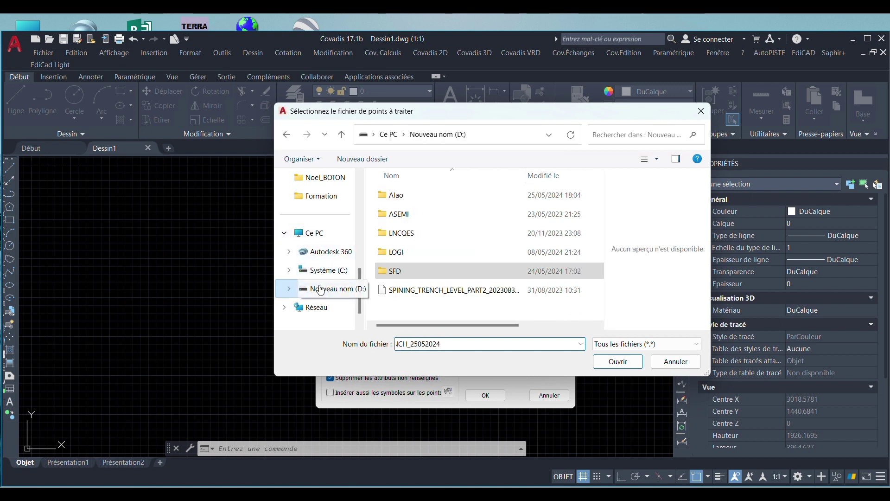
double_click(400, 198)
scroll(417, 241, down, 8)
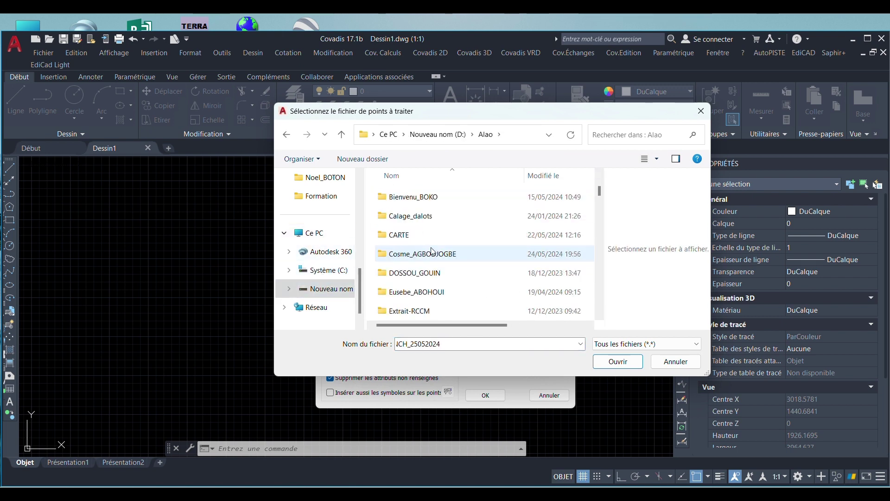
scroll(436, 204, up, 1)
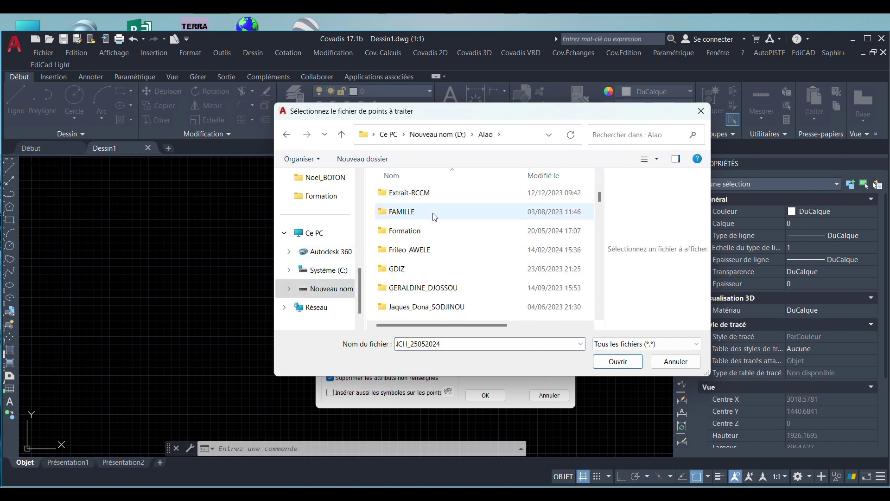
double_click(428, 231)
click(410, 253)
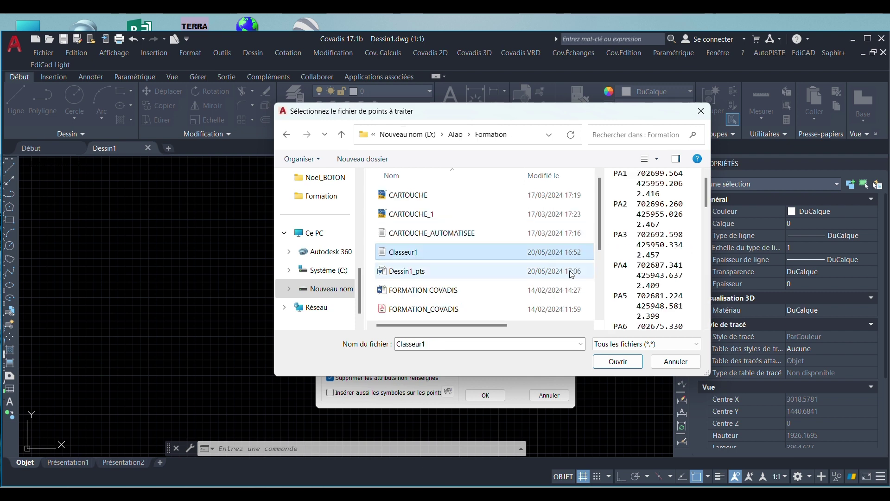
click(616, 361)
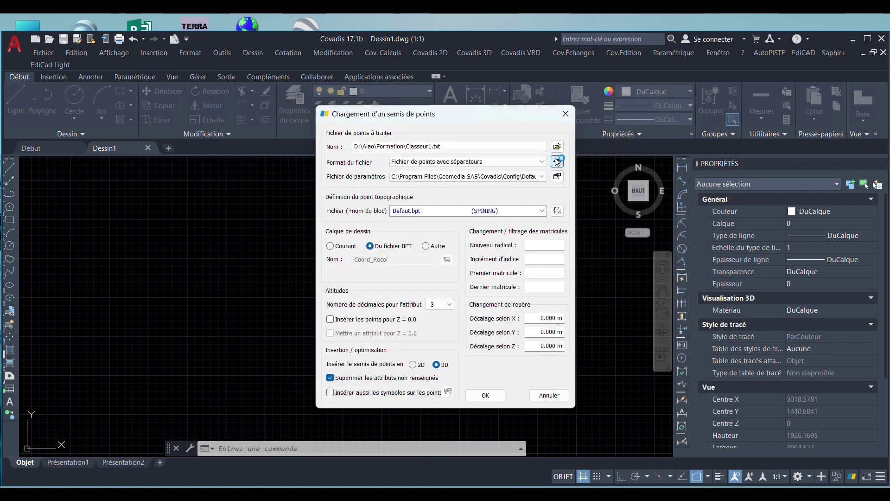
Examine the coordinates listed in the points file and the data order of its separator format.
click(557, 161)
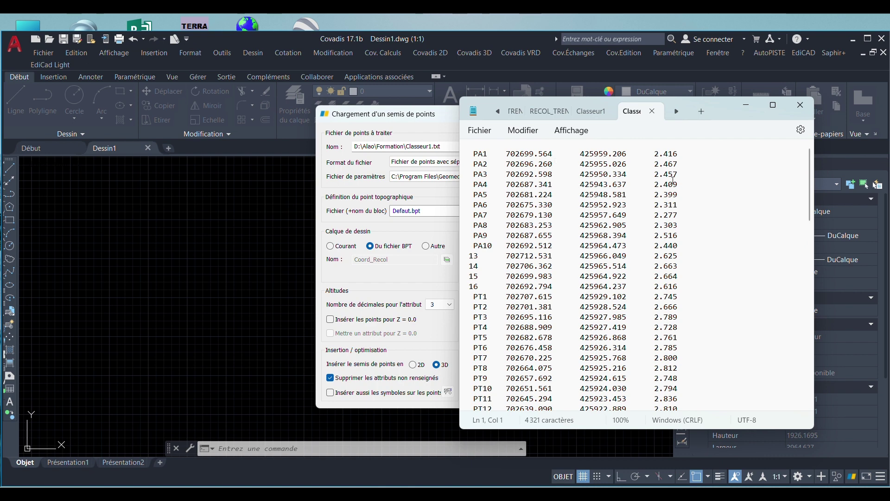
click(800, 105)
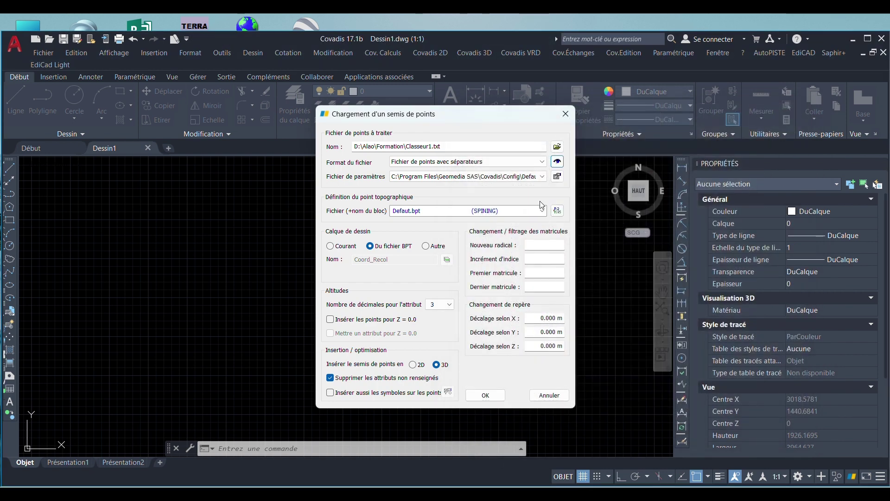
click(558, 177)
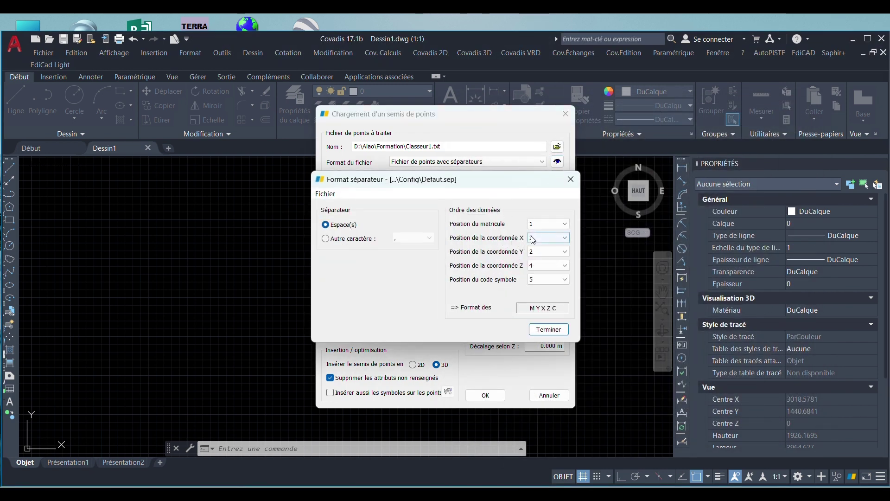
click(571, 179)
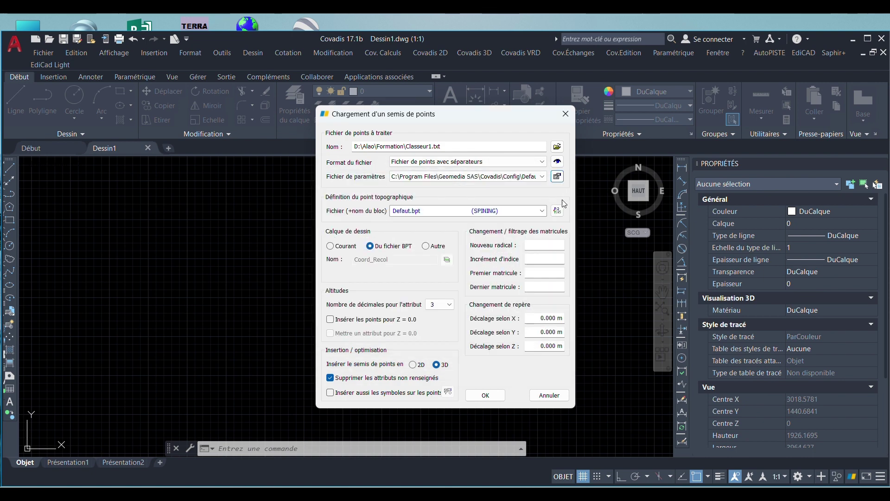
Check the topographic point definition and insert the point set in 3D with the Defaut.bpt definition.
click(556, 211)
click(574, 147)
click(479, 395)
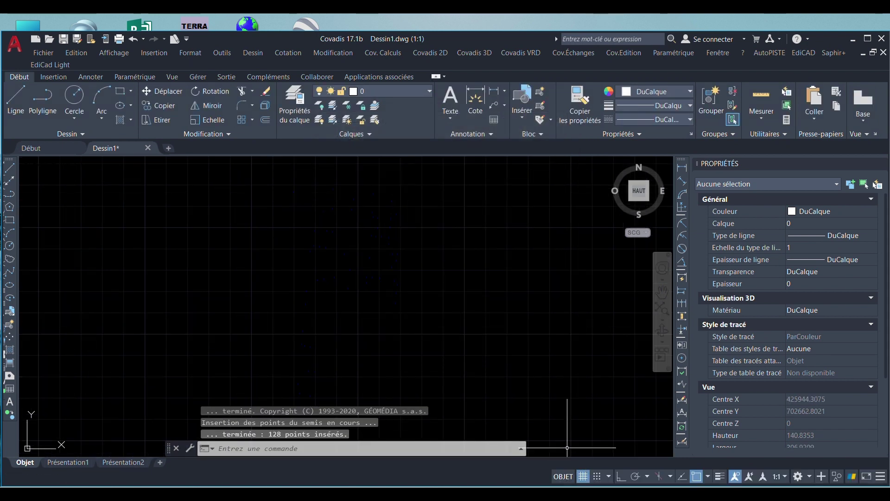
Turn off the drawing grid to view the inserted points on a plain background.
click(584, 476)
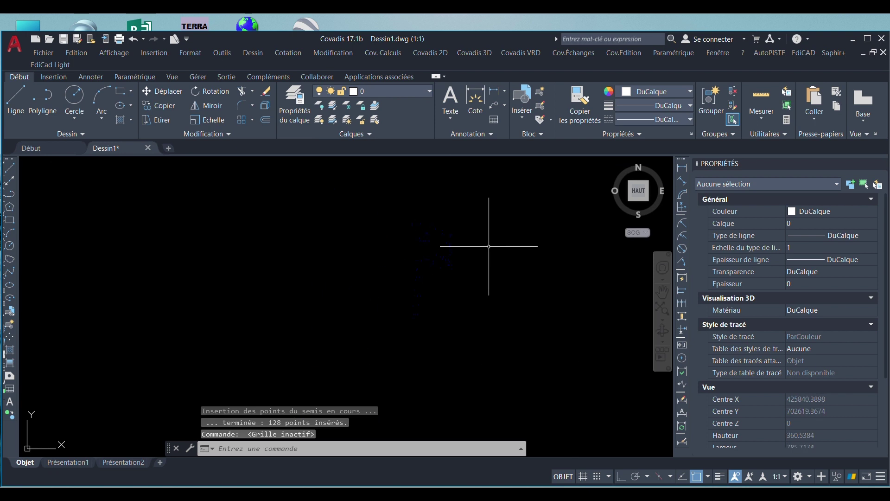
scroll(487, 245, down, 4)
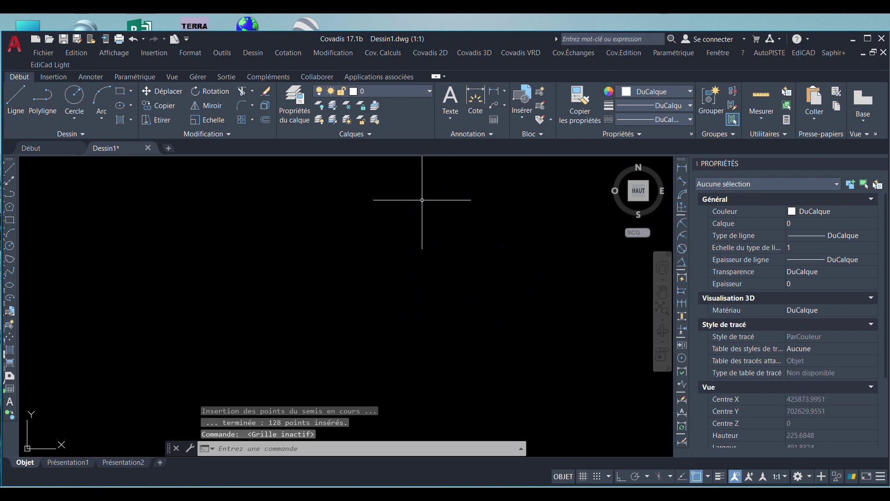
scroll(422, 199, up, 6)
scroll(435, 208, down, 2)
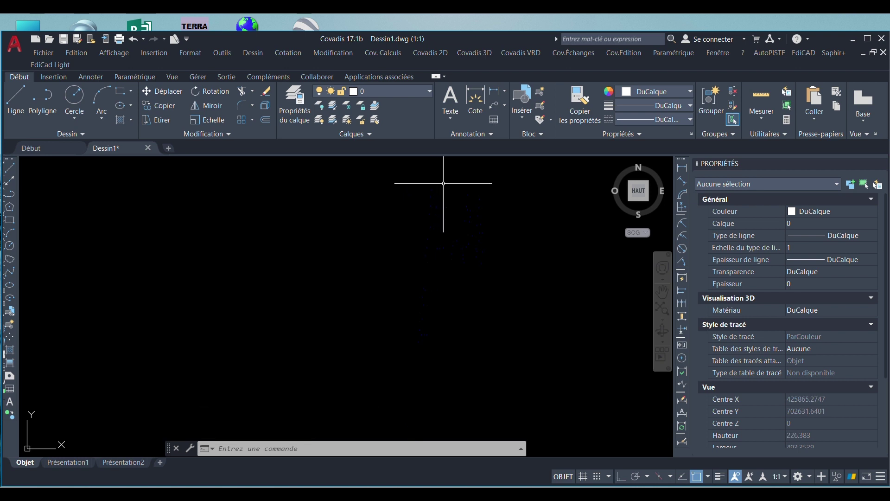
scroll(453, 261, down, 2)
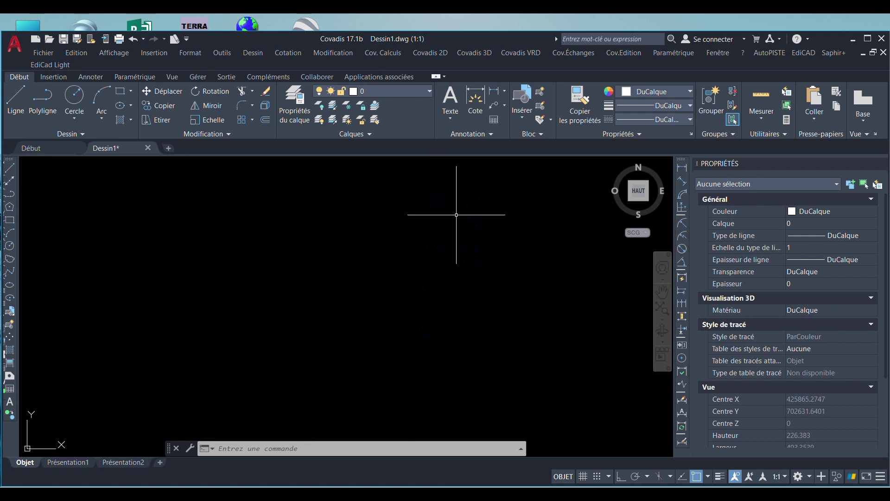
Set the point style to a circle crossed by an X, with its size defined in absolute units.
click(190, 53)
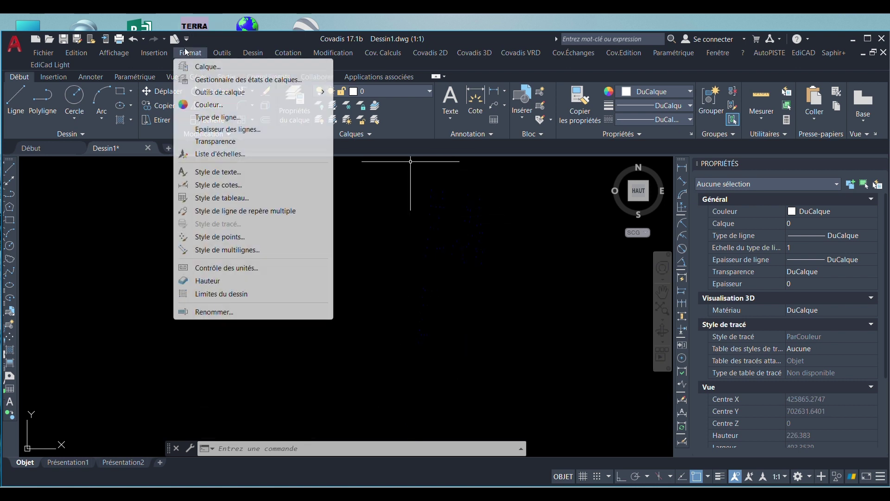
click(233, 236)
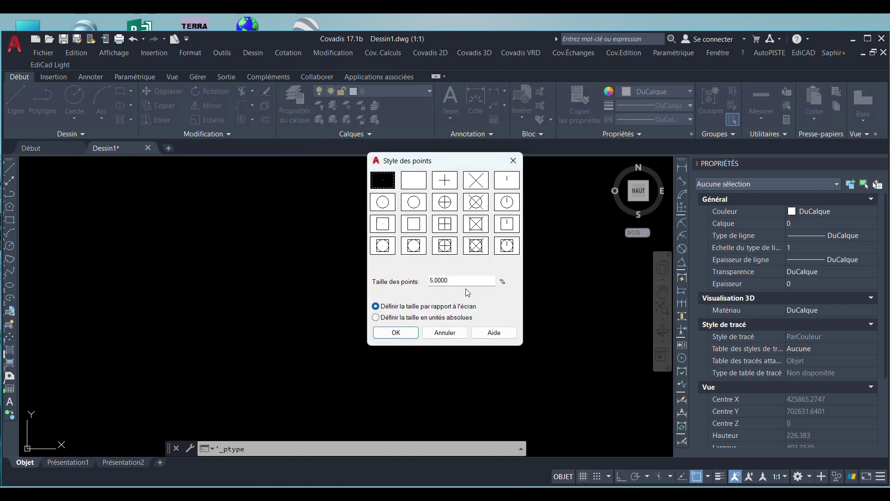
click(483, 204)
click(406, 318)
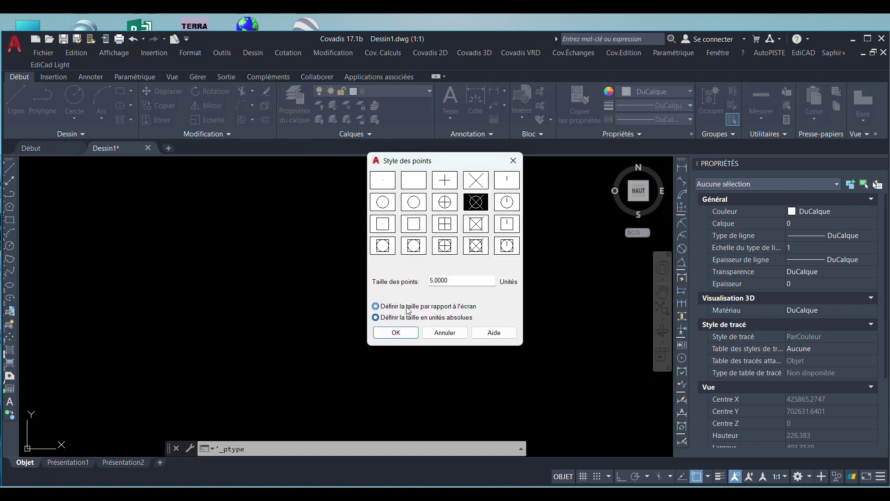
double_click(443, 283)
key(BackSpace)
key(Return)
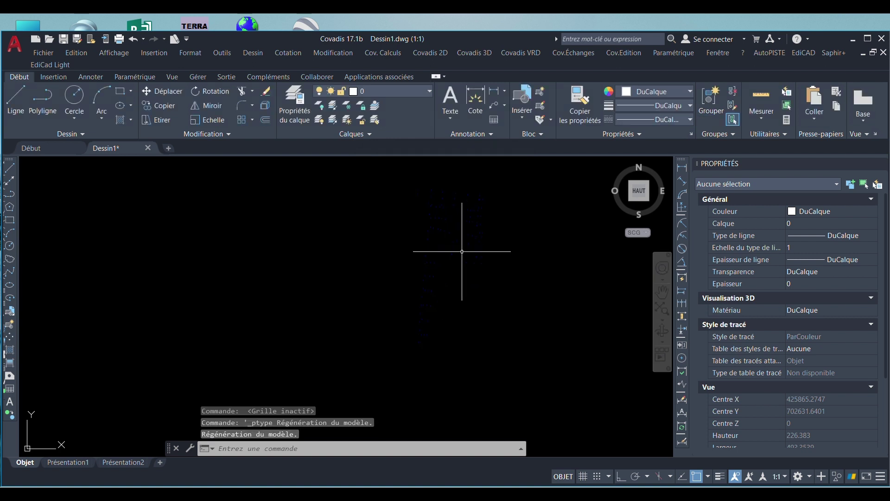
click(9, 194)
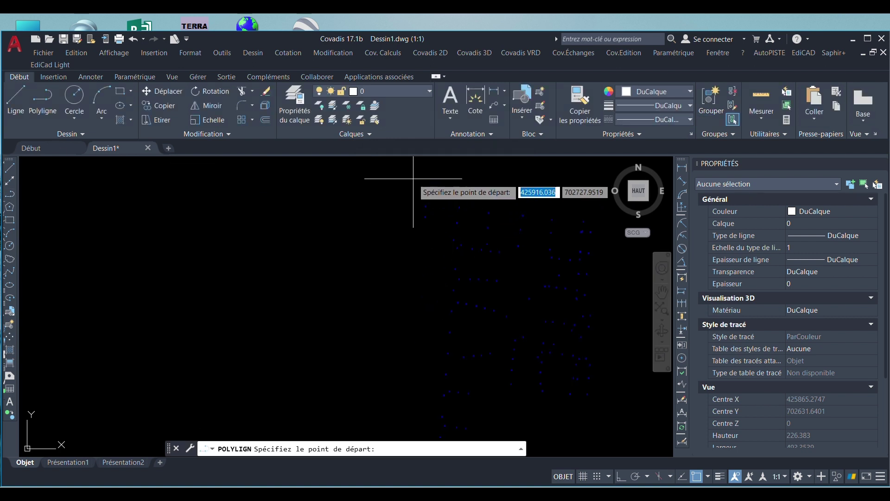
scroll(427, 204, up, 10)
scroll(422, 273, up, 8)
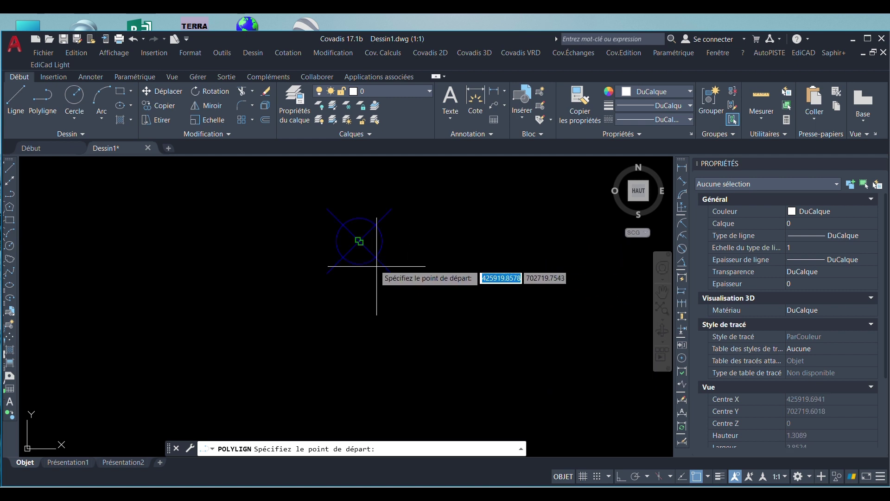
click(370, 223)
scroll(274, 254, down, 4)
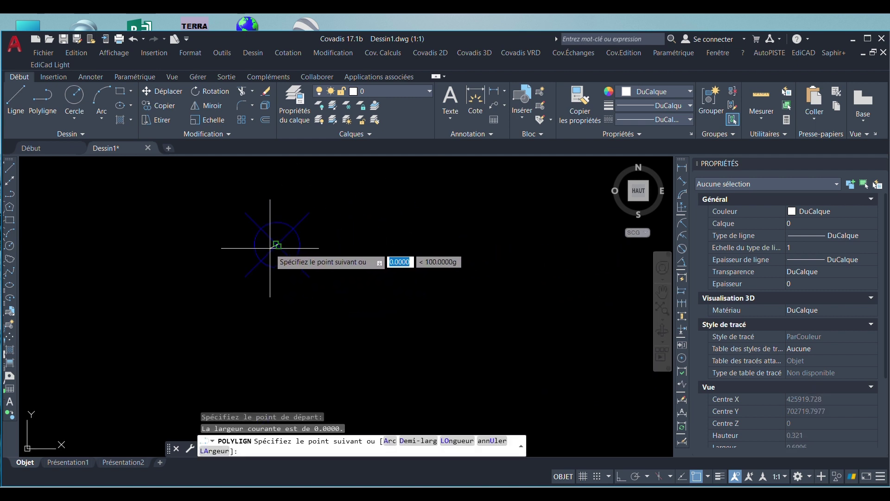
key(Escape)
Clear all object snap modes and enable only the COVADIS : Point topographique snap.
scroll(278, 241, up, 10)
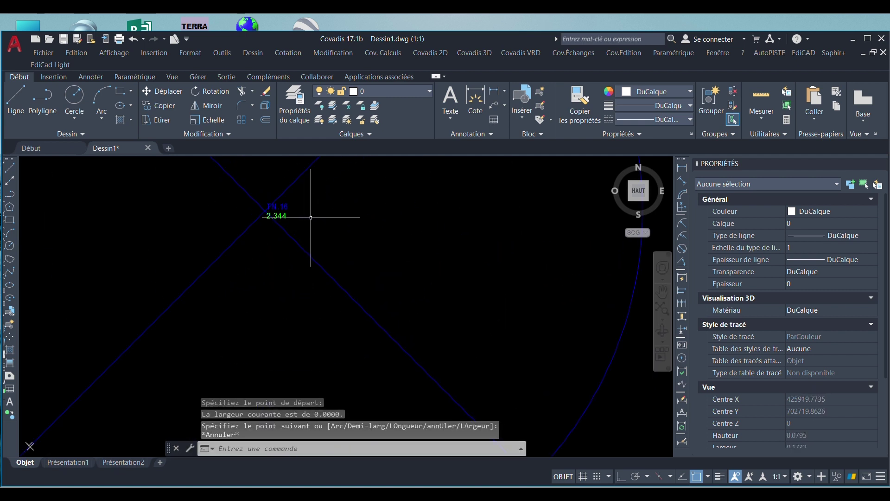
click(707, 477)
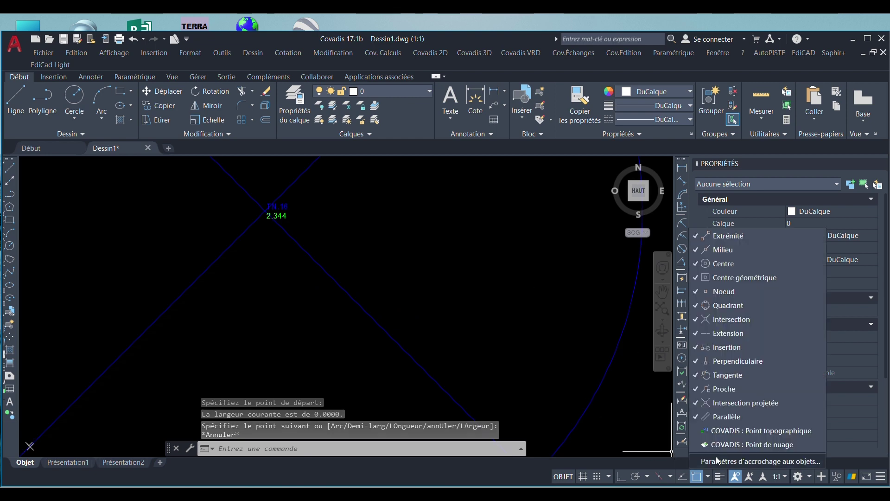
click(725, 462)
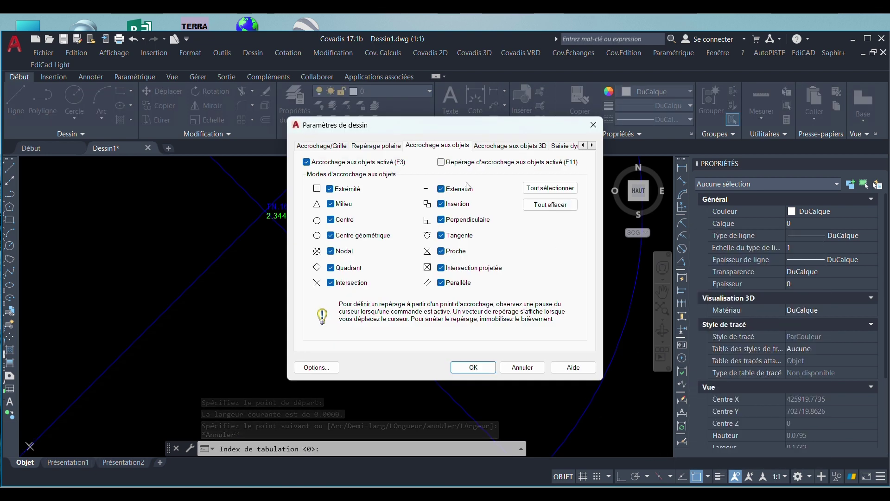
click(542, 205)
click(474, 367)
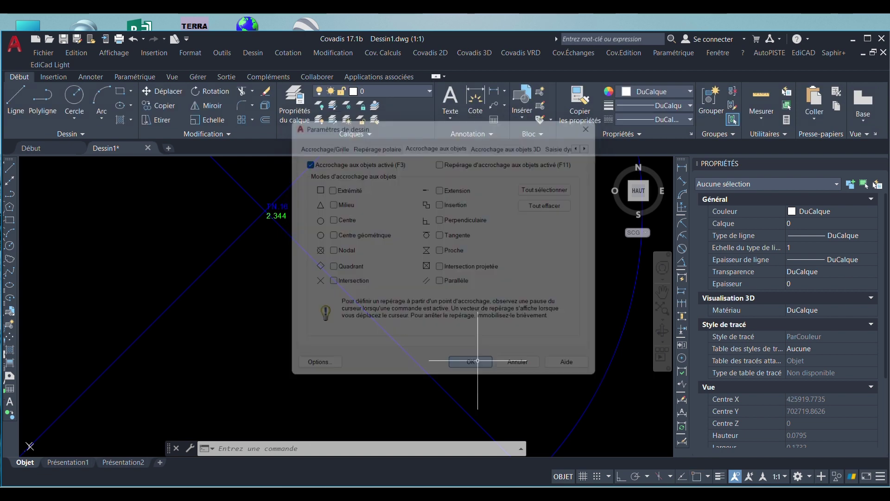
click(710, 476)
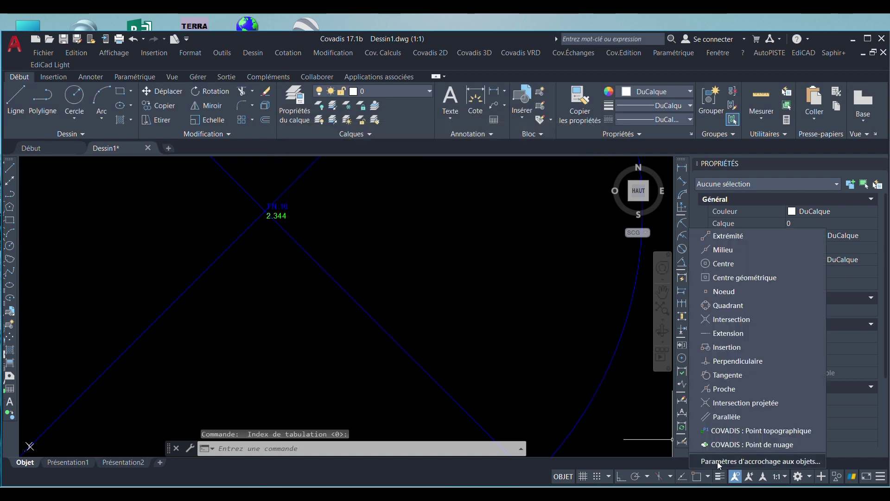
click(725, 434)
Draw a polyline from the northwesternmost topographic point eastward through the points along the survey's northern edge.
click(14, 195)
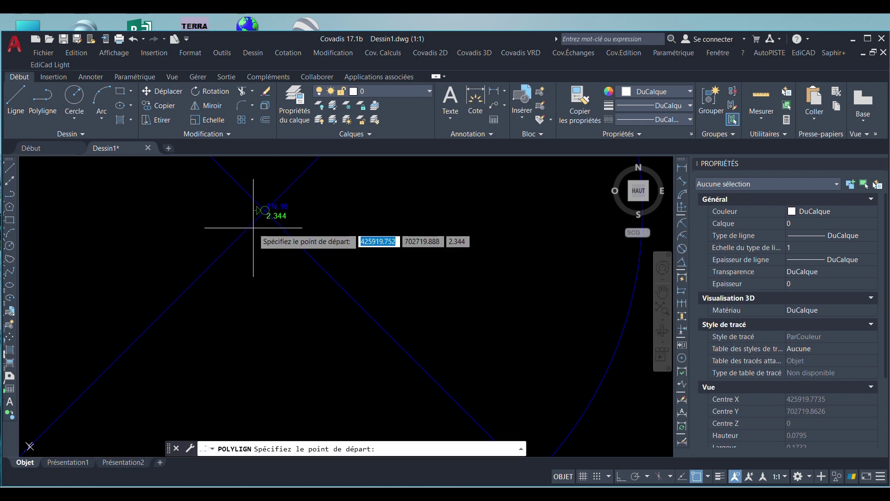
click(253, 200)
scroll(291, 213, down, 5)
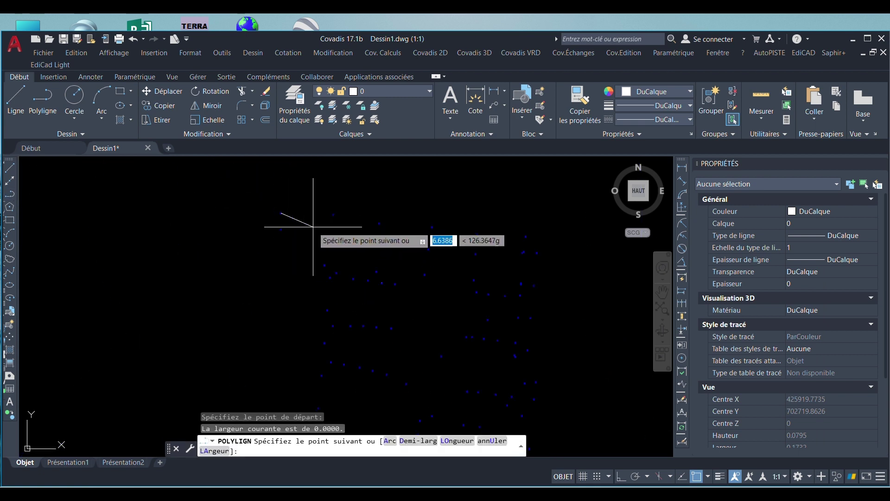
click(333, 215)
click(377, 223)
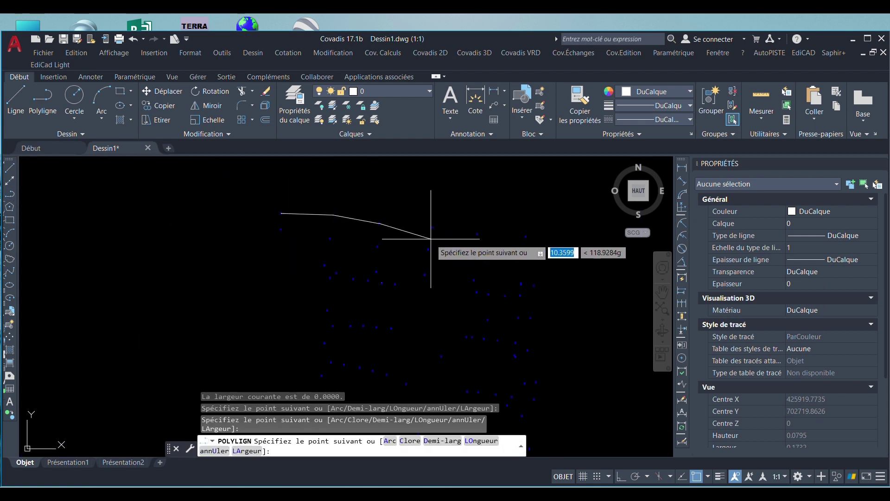
click(432, 227)
click(475, 233)
click(523, 236)
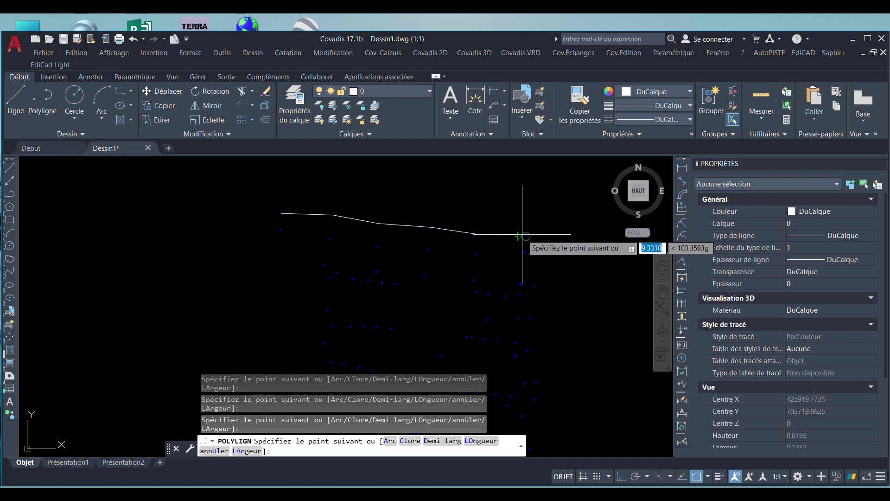
Undo the last polyline vertex and continue the boundary southward through the topographic points along the eastern edge.
scroll(565, 252, up, 2)
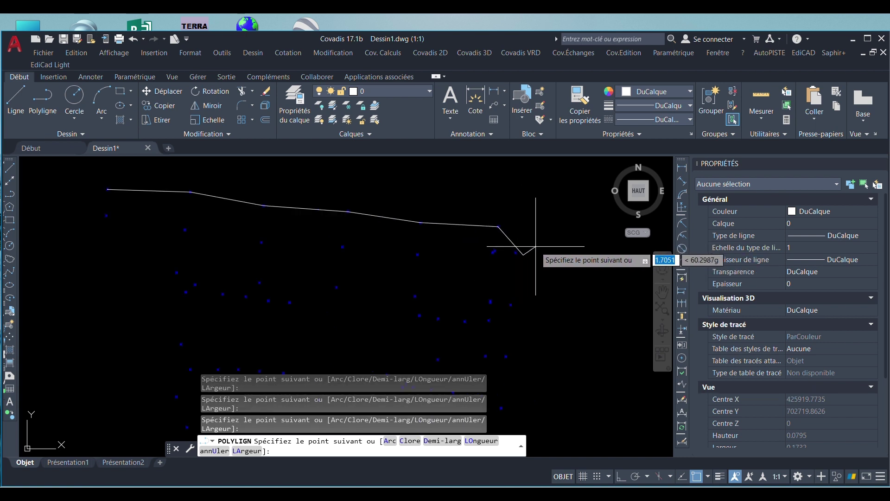
key(ctrl+z)
scroll(570, 217, down, 3)
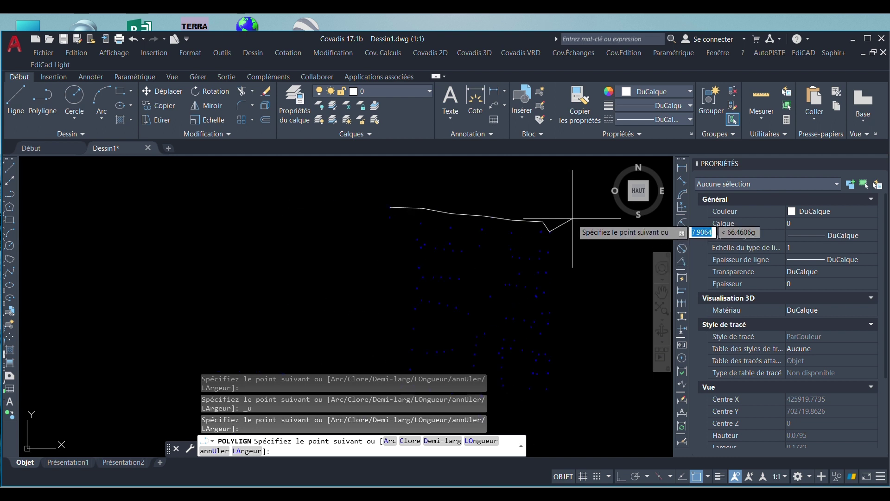
click(549, 232)
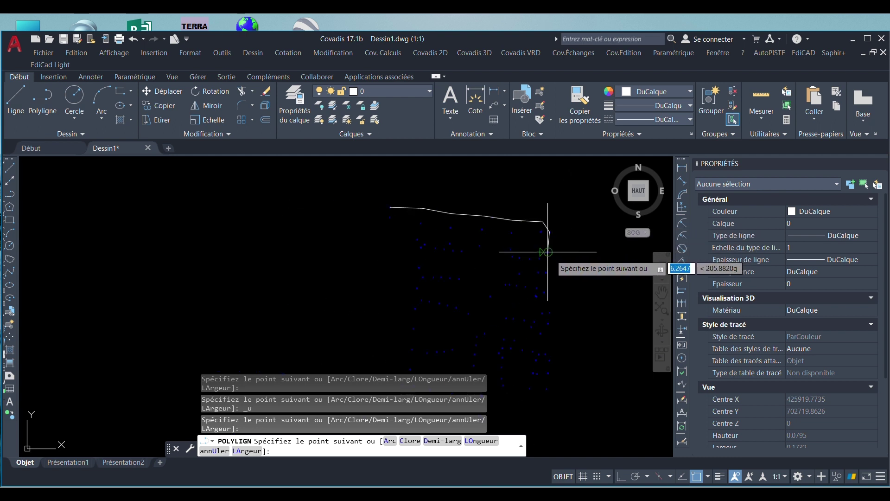
click(543, 291)
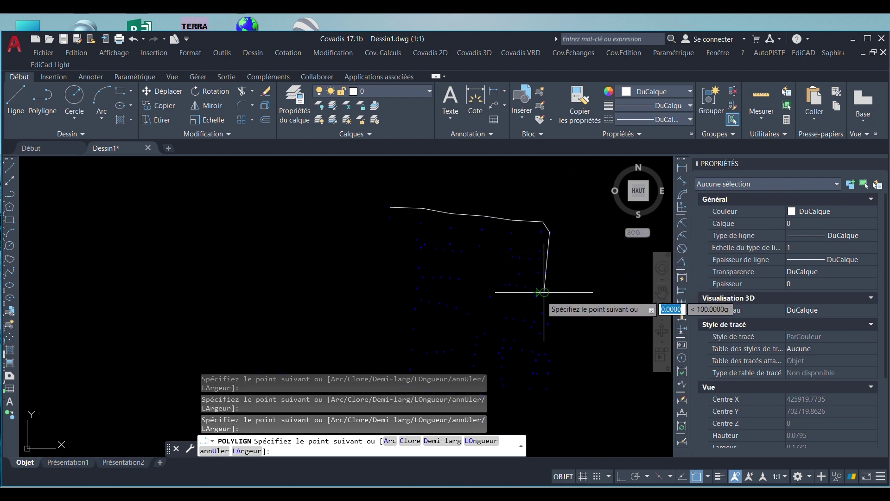
click(549, 310)
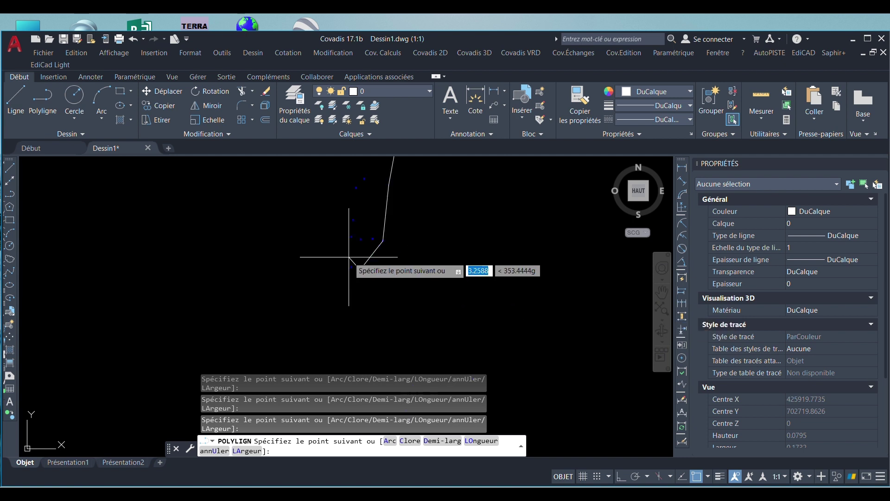
Take the polyline around the southern tip of the narrow strip and up the first points of its western edge.
click(351, 267)
click(352, 239)
click(353, 224)
scroll(354, 226, down, 2)
middle_drag(354, 226, 375, 278)
scroll(357, 216, up, 4)
click(352, 219)
scroll(354, 220, down, 4)
scroll(371, 255, up, 4)
click(370, 258)
scroll(371, 260, down, 2)
click(373, 227)
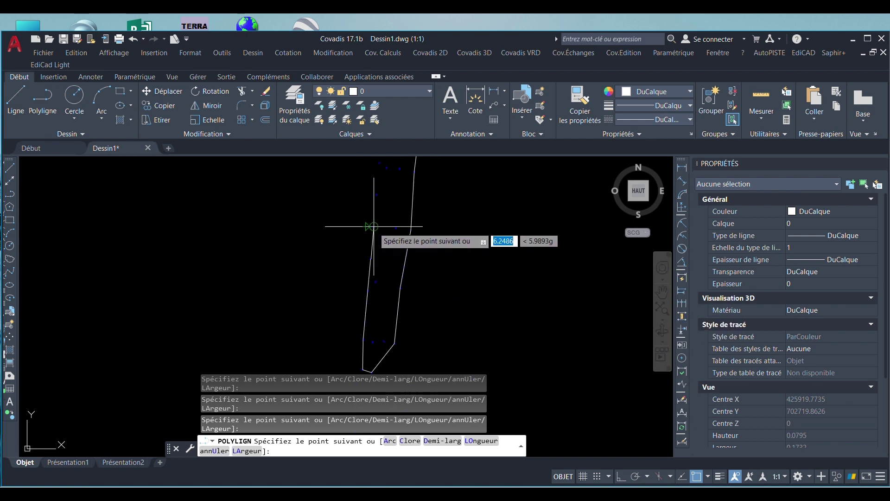
Continue the polyline northward through the western topographic points of the strip and up alongside the main plot.
click(376, 195)
middle_drag(376, 196, 361, 274)
scroll(361, 274, up, 2)
click(366, 223)
scroll(374, 303, down, 2)
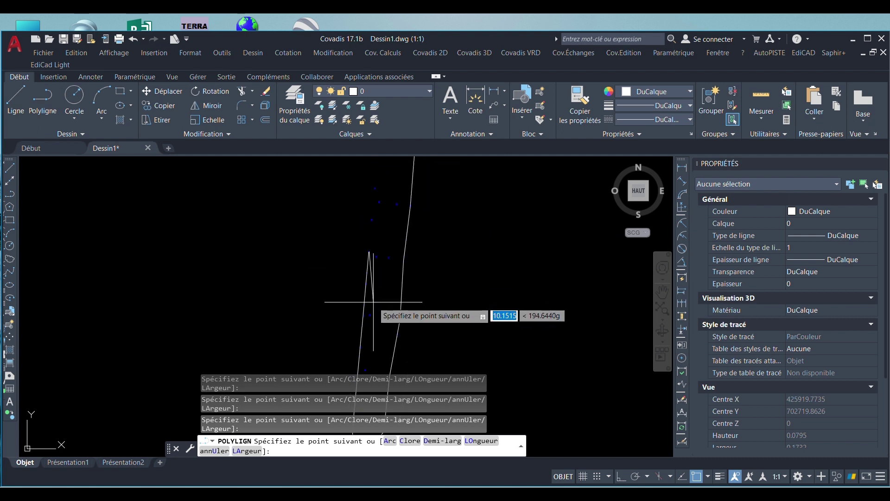
click(371, 220)
click(372, 188)
scroll(410, 290, down, 6)
scroll(416, 243, up, 6)
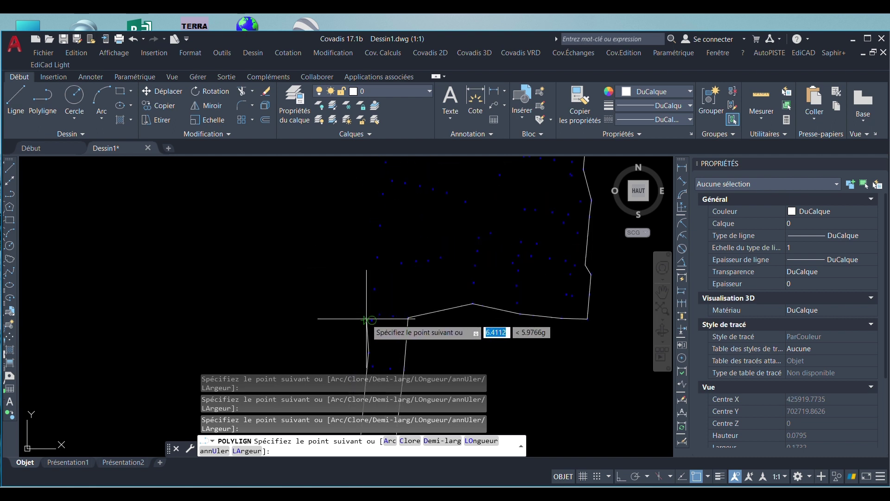
click(381, 225)
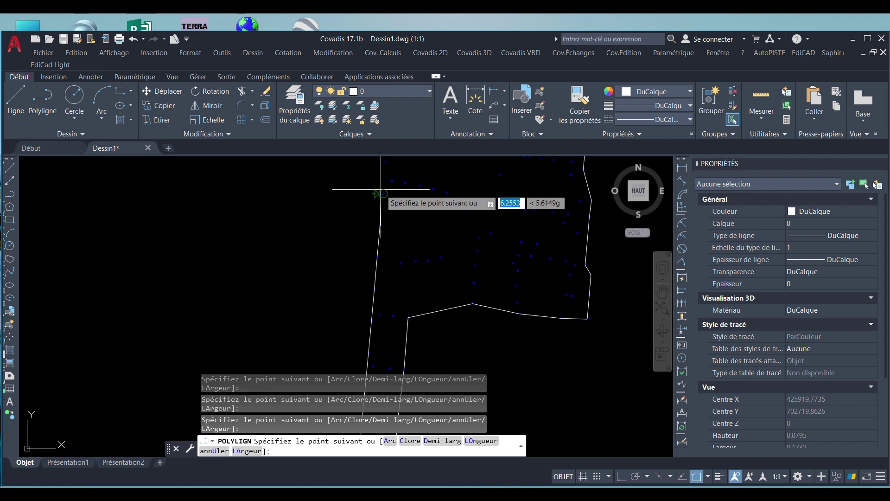
click(382, 193)
Add the last northwestern boundary points and close the polyline back to its starting point.
scroll(439, 282, down, 4)
scroll(423, 230, up, 4)
click(409, 242)
scroll(411, 214, down, 3)
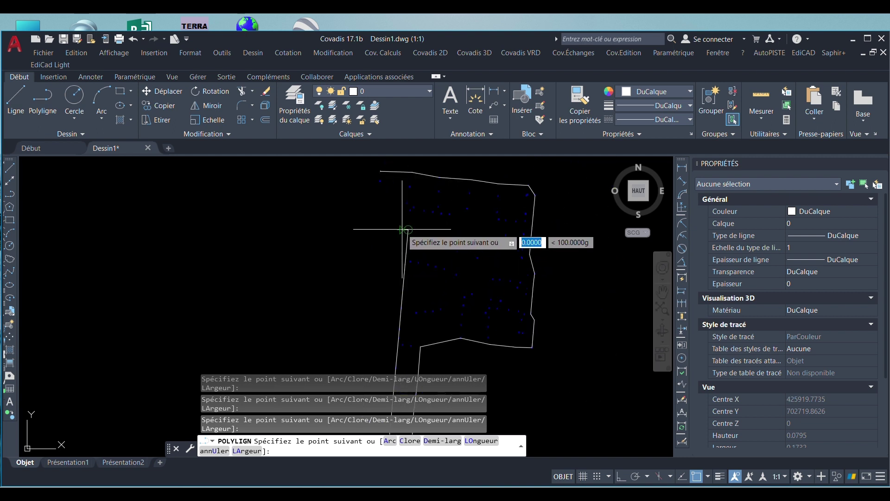
scroll(398, 228, up, 4)
scroll(407, 199, down, 3)
scroll(423, 254, up, 3)
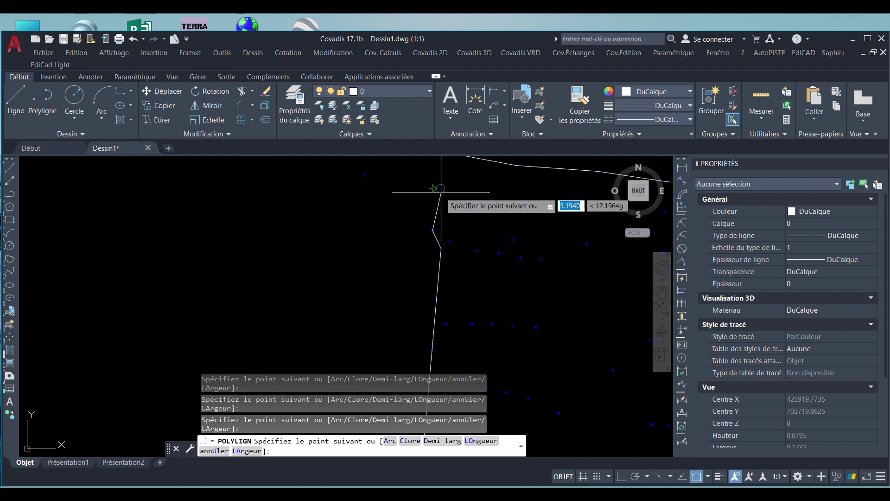
right_click(391, 169)
click(419, 239)
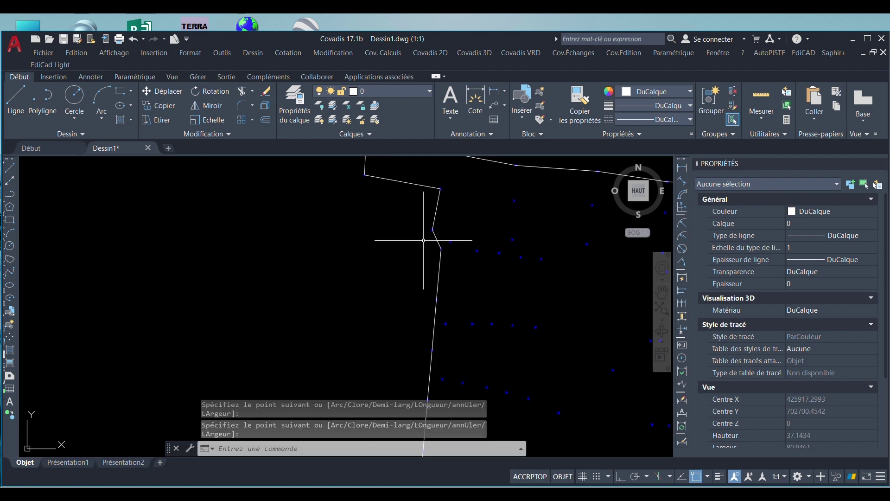
scroll(459, 238, down, 3)
scroll(497, 258, up, 2)
scroll(497, 258, down, 2)
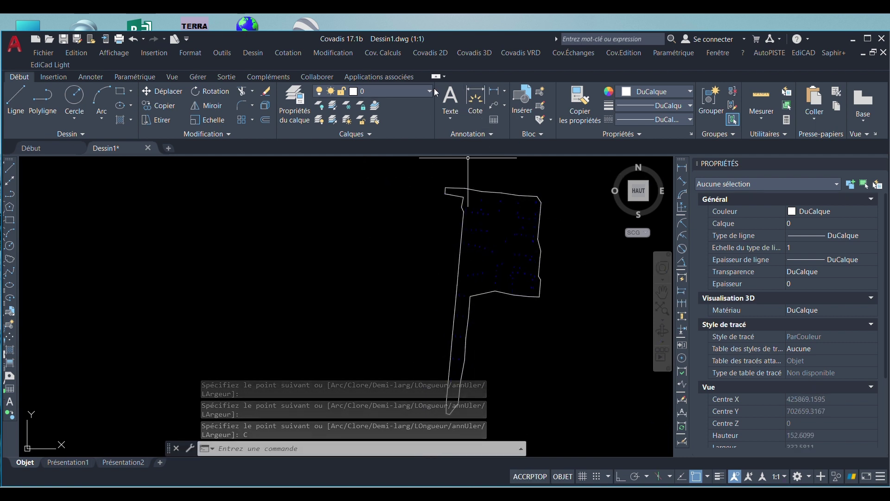
Start creating an MNT object with the Covadis 3D assistant, using the current drawing as the data source.
click(470, 57)
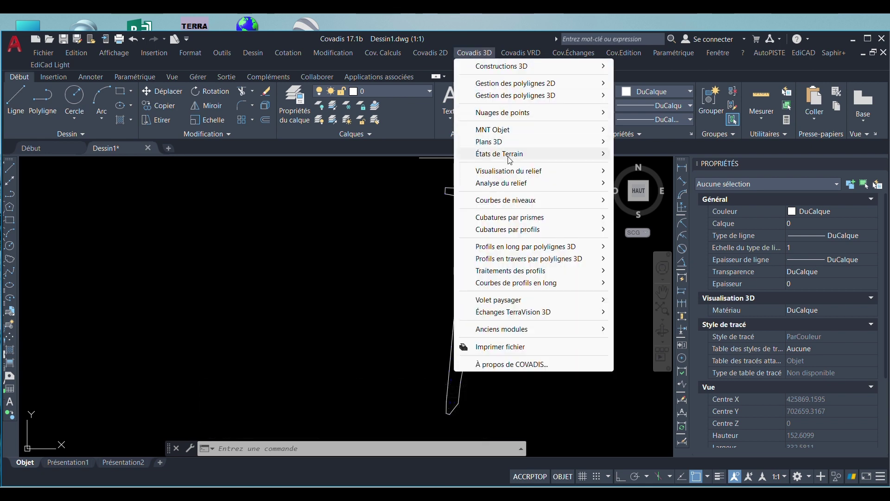
mouse_move(548, 133)
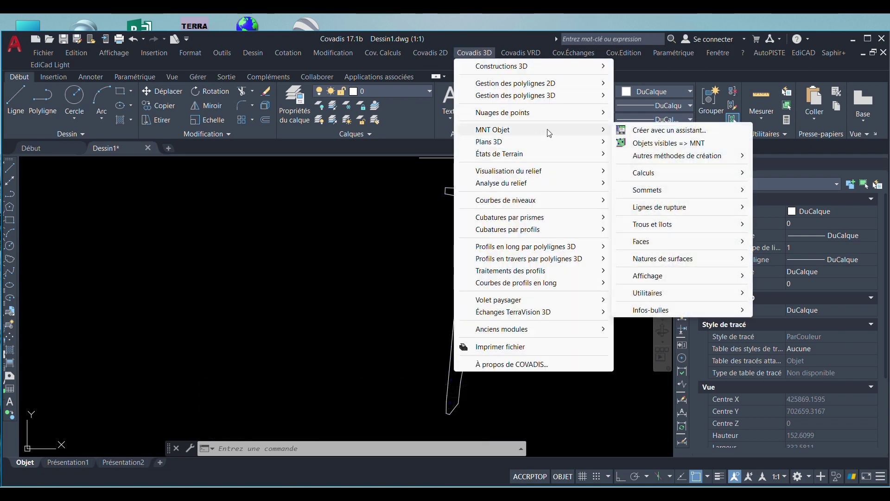
click(648, 132)
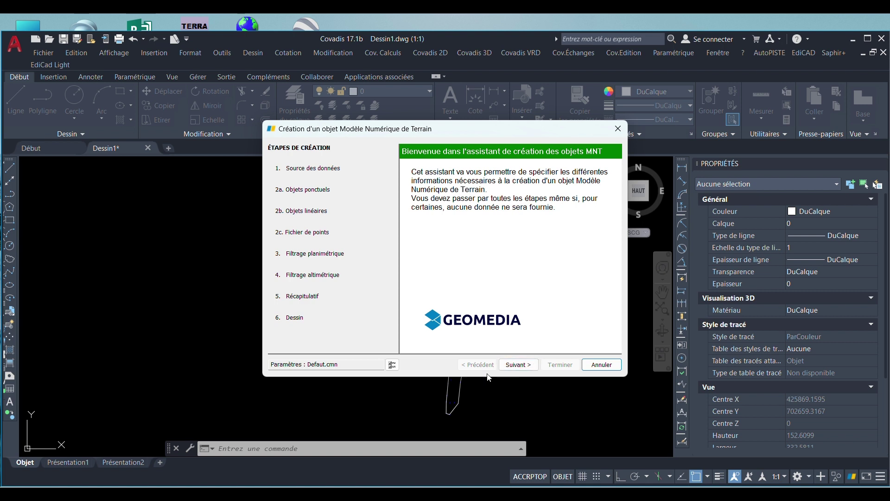
click(510, 363)
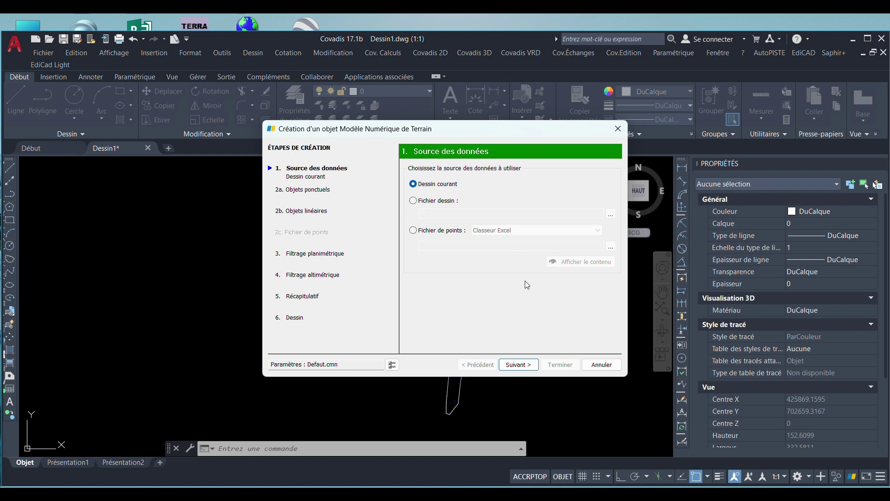
click(521, 365)
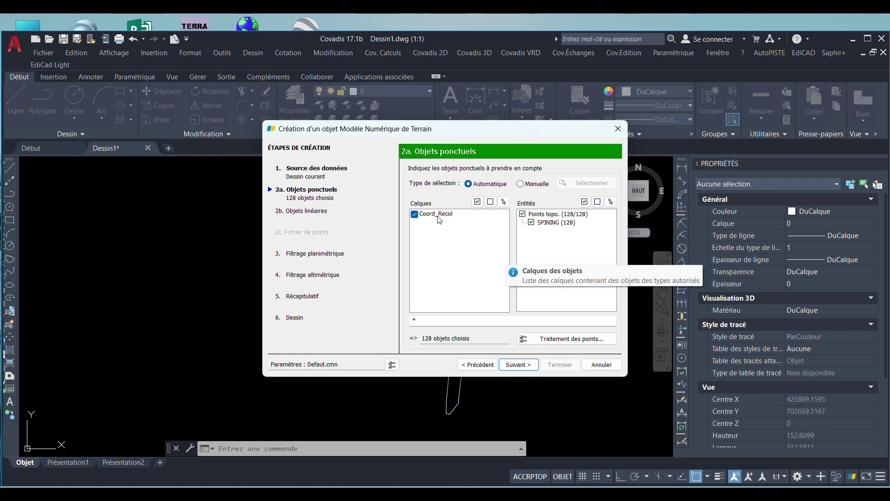
Try a manual window selection of the point objects in the drawing, and return to automatic selection.
mouse_move(445, 138)
mouse_down()
mouse_move(169, 109)
mouse_move(224, 101)
mouse_move(330, 121)
mouse_up()
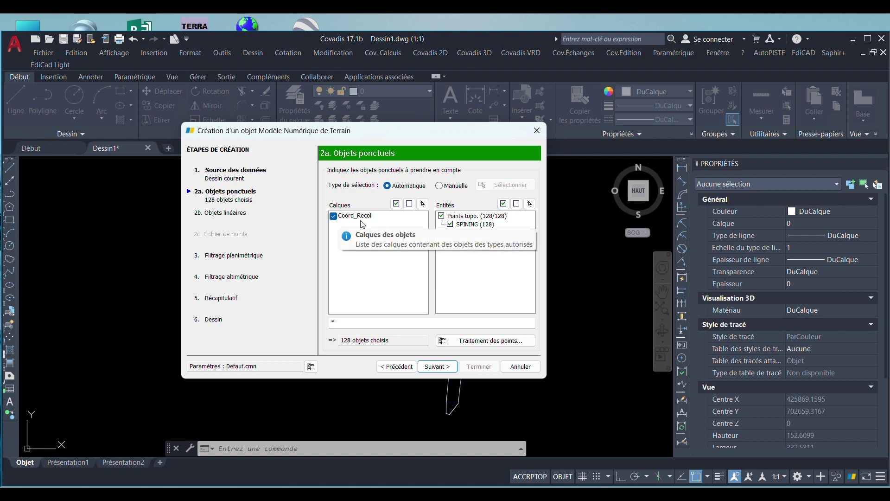
click(444, 190)
click(505, 185)
scroll(514, 223, up, 4)
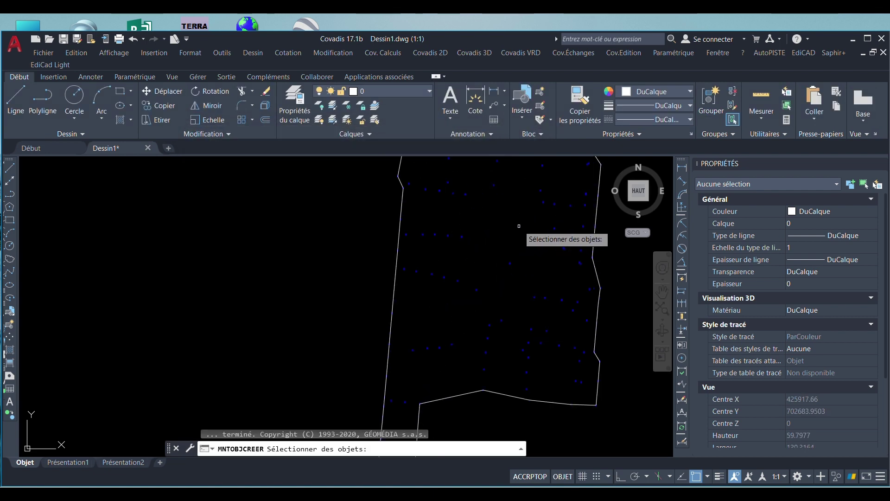
click(555, 186)
click(435, 333)
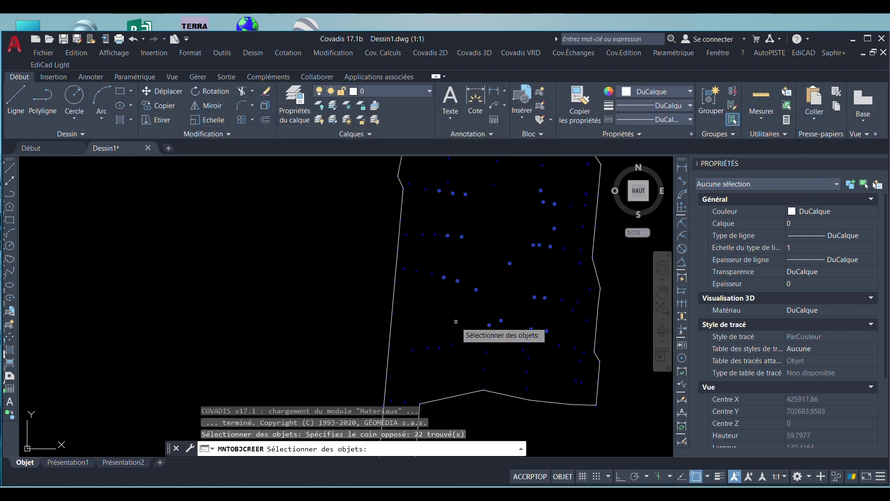
key(Escape)
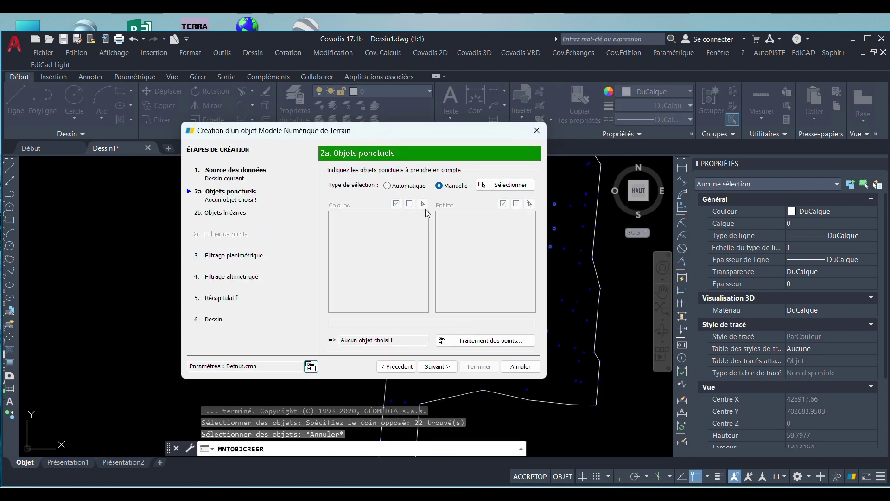
click(410, 186)
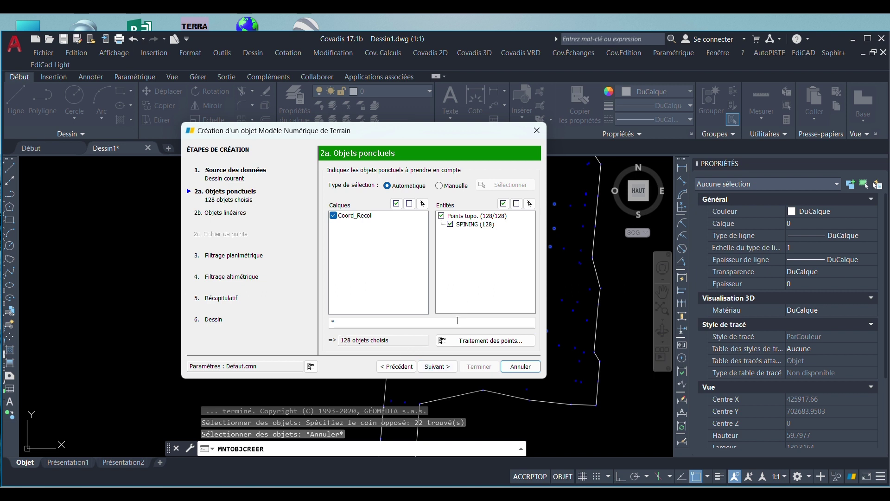
Check the double-point treatment settings and accept the automatically chosen point objects without including any linear objects.
click(438, 366)
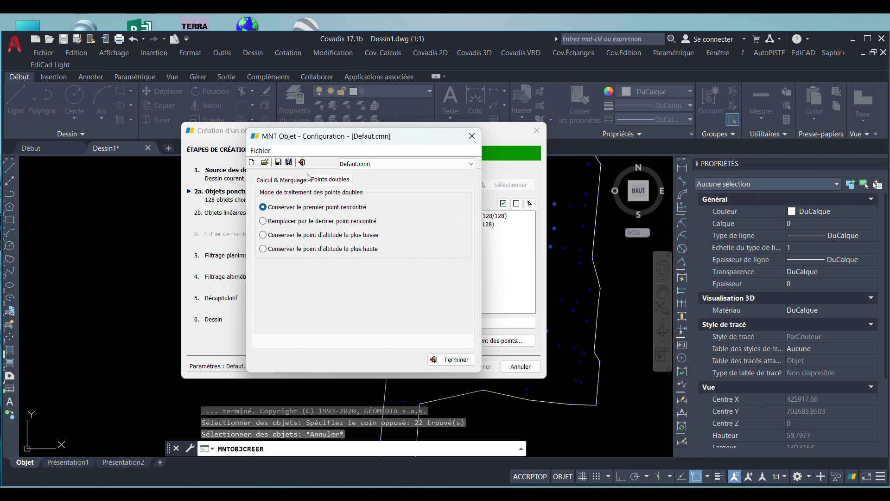
click(452, 360)
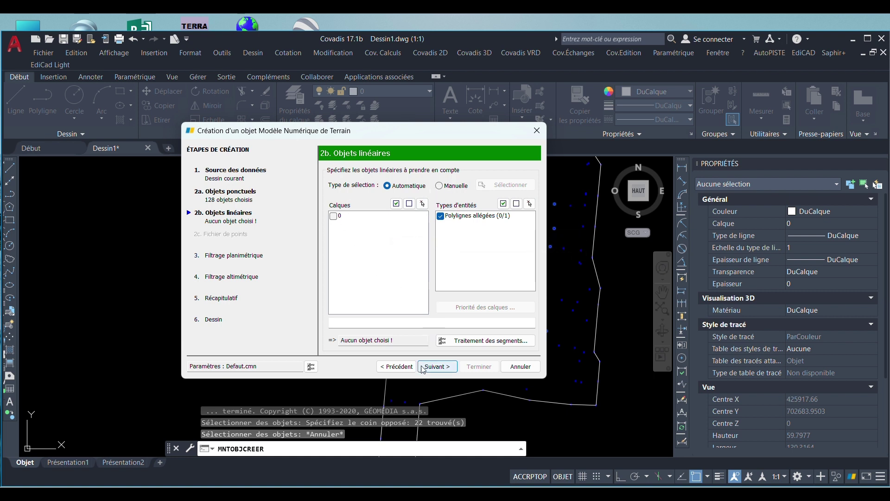
click(437, 367)
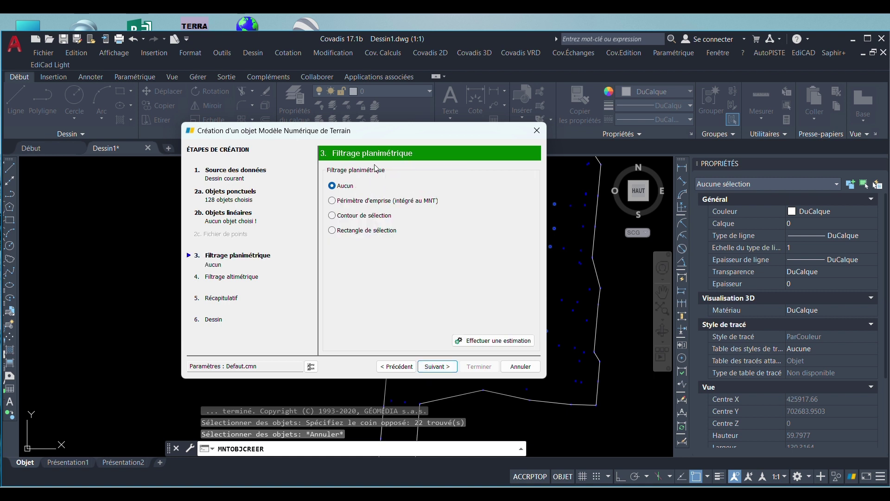
Set the planimetric filter to Périmètre d'emprise (intégré au MNT), using the closed boundary polyline as the perimeter.
click(344, 201)
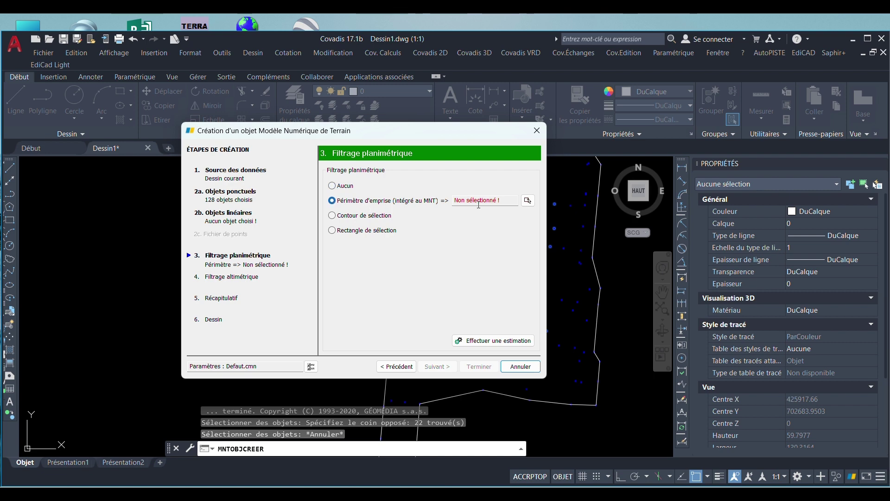
click(526, 200)
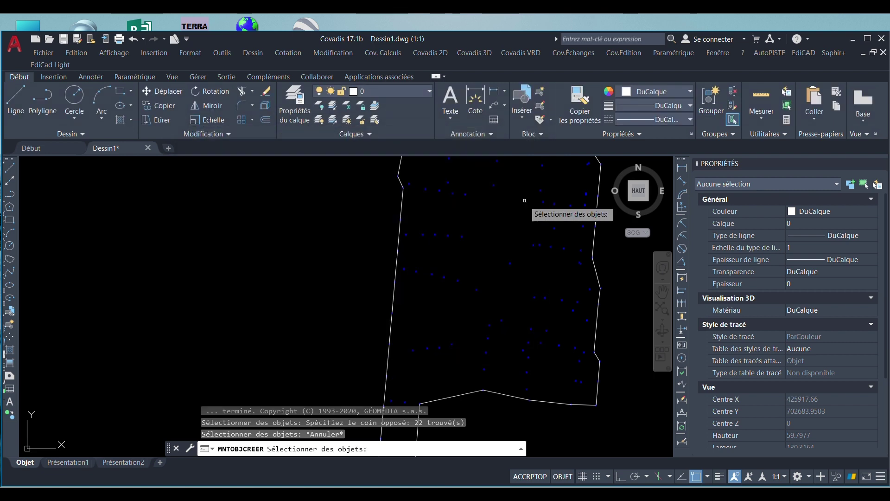
click(595, 253)
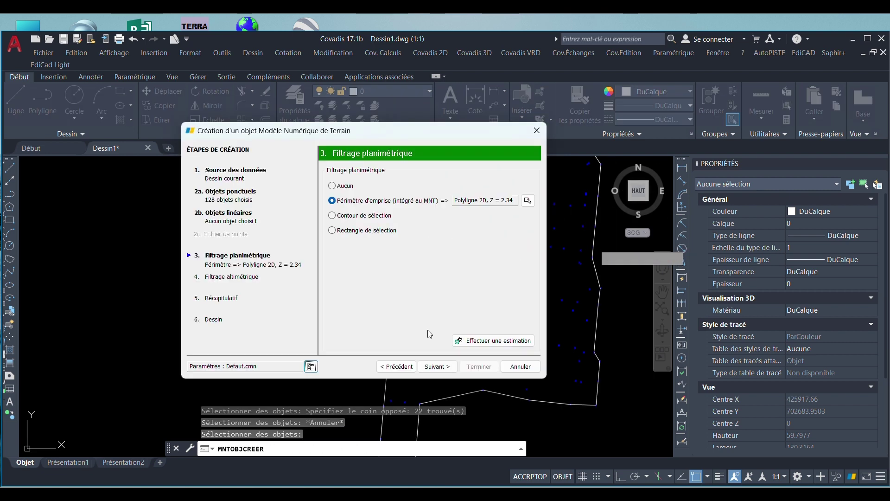
click(437, 366)
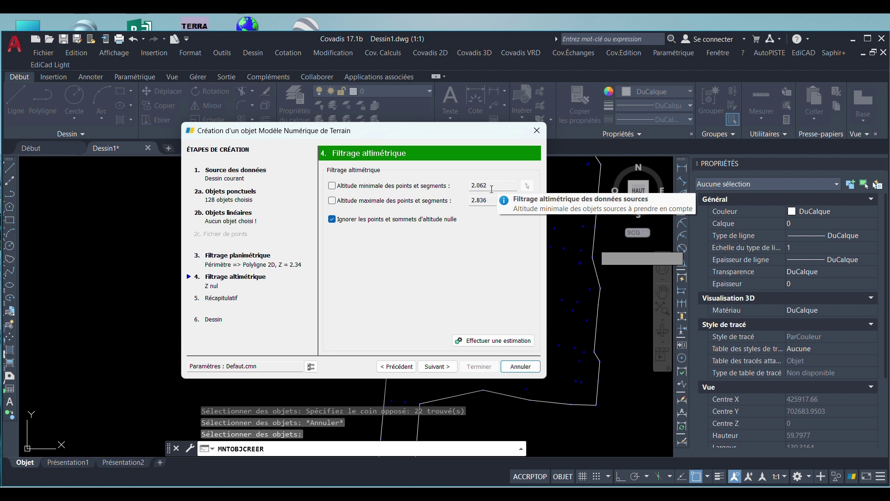
Try limiting the source points by minimum and maximum altitude, and remove both limits.
click(348, 188)
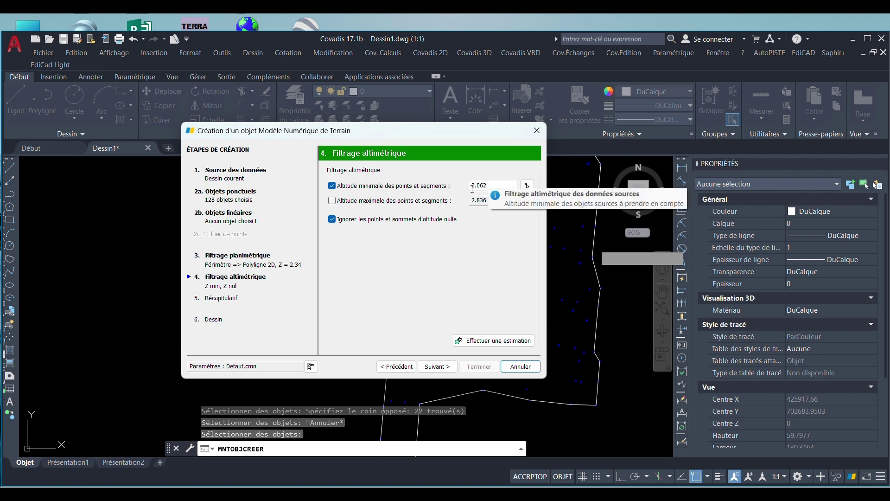
click(333, 202)
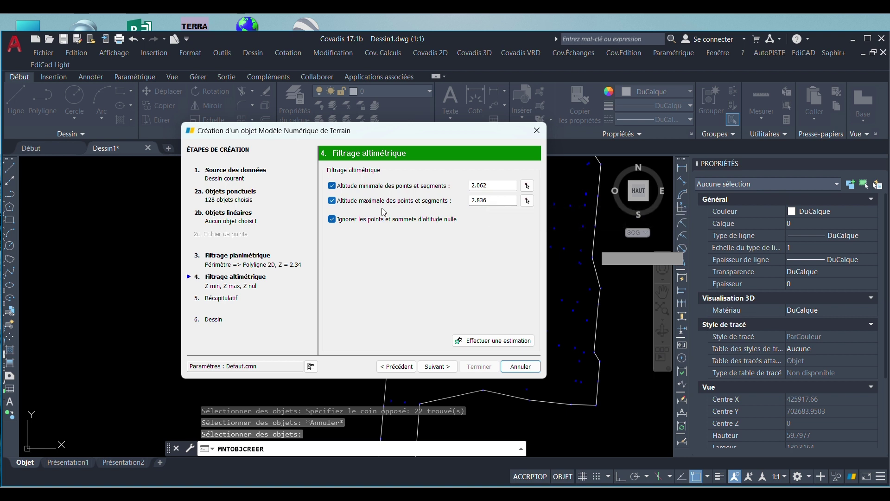
click(332, 200)
click(332, 186)
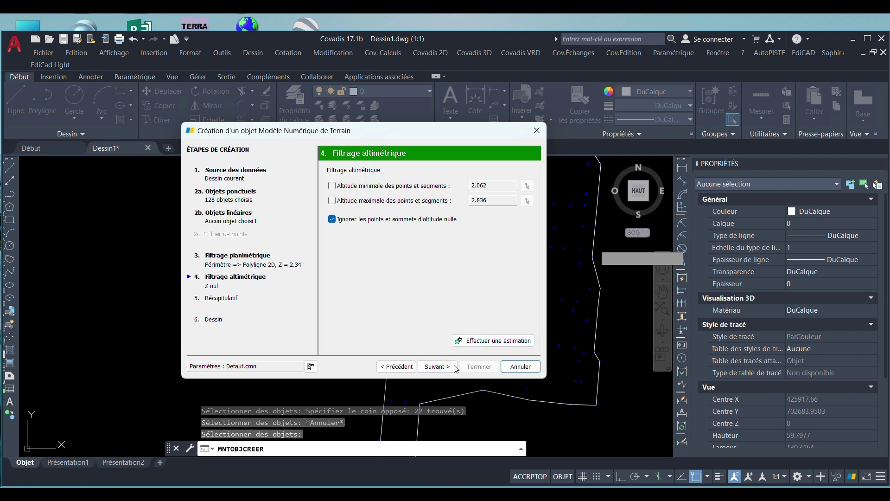
Create the MNT object TN on layer TN_MNT without contour lines in 2D views, and write the summary listing.
click(439, 367)
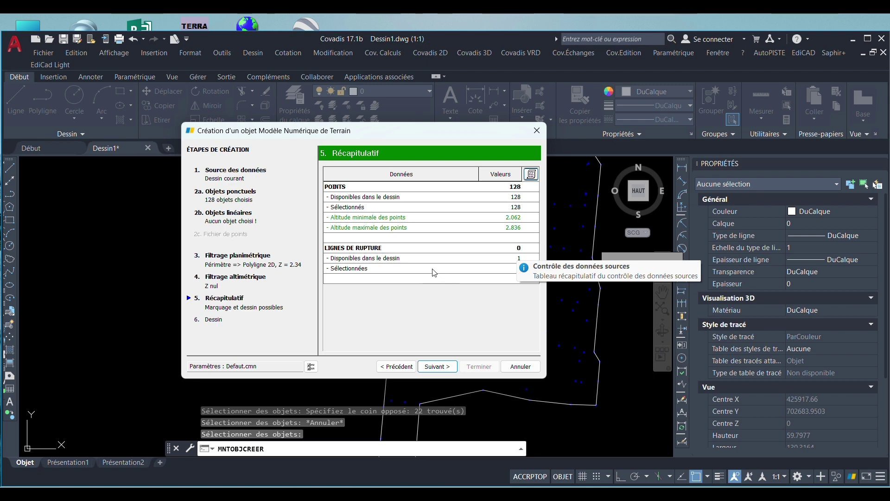
click(438, 367)
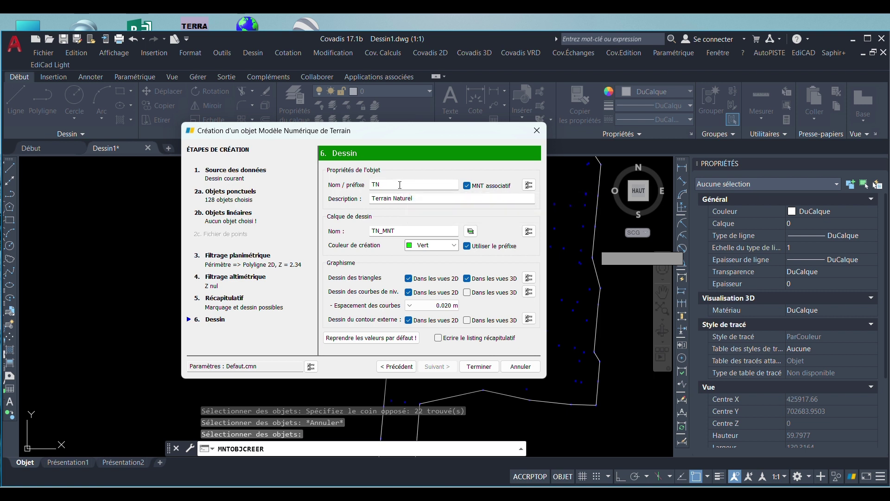
click(403, 184)
click(407, 292)
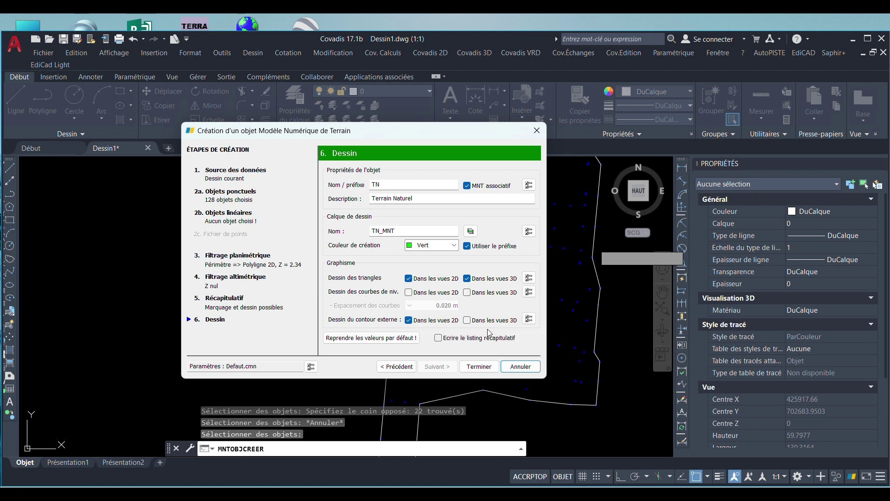
click(440, 340)
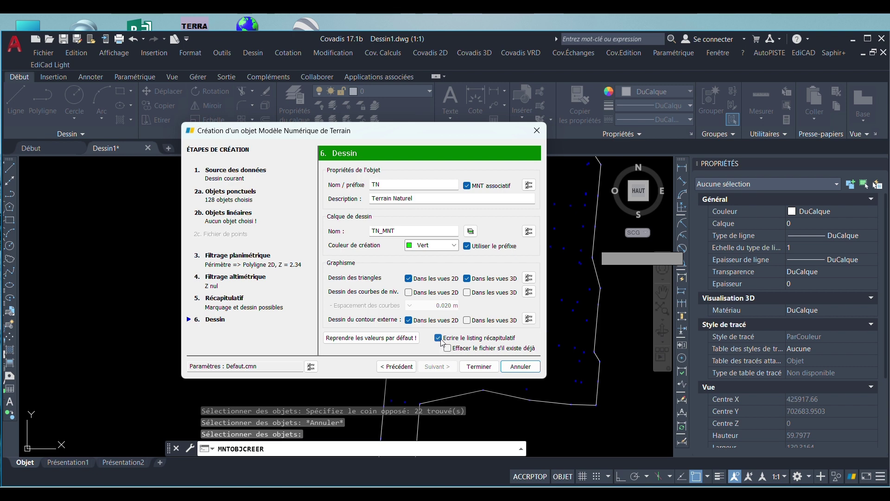
click(478, 367)
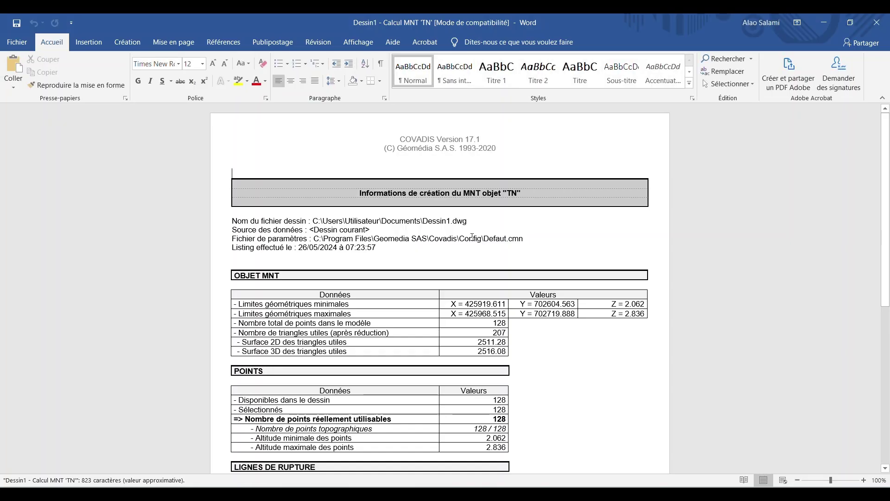
Review the MNT creation report's terrain model, point and break-line tables, and return to the drawing.
scroll(366, 315, down, 3)
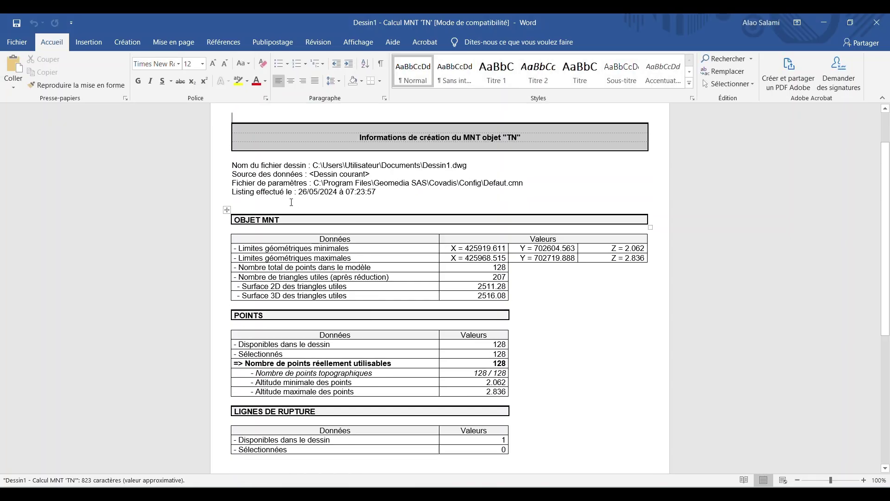
scroll(403, 164, down, 3)
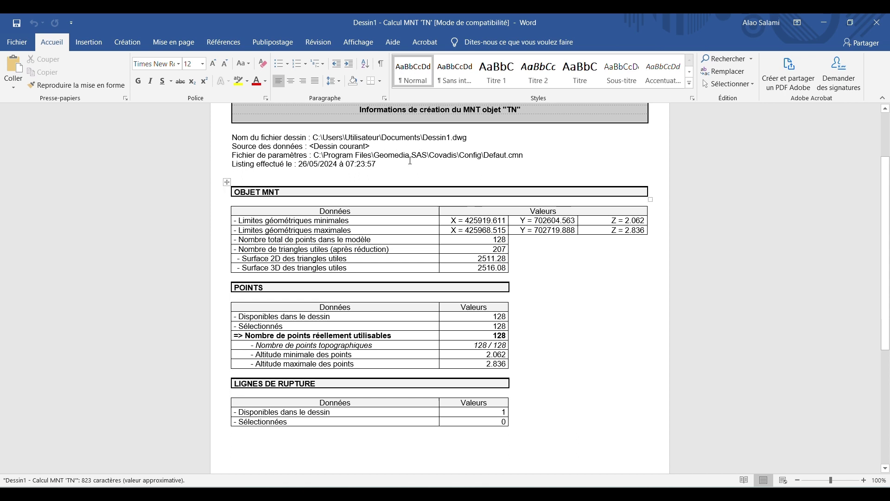
scroll(409, 160, down, 4)
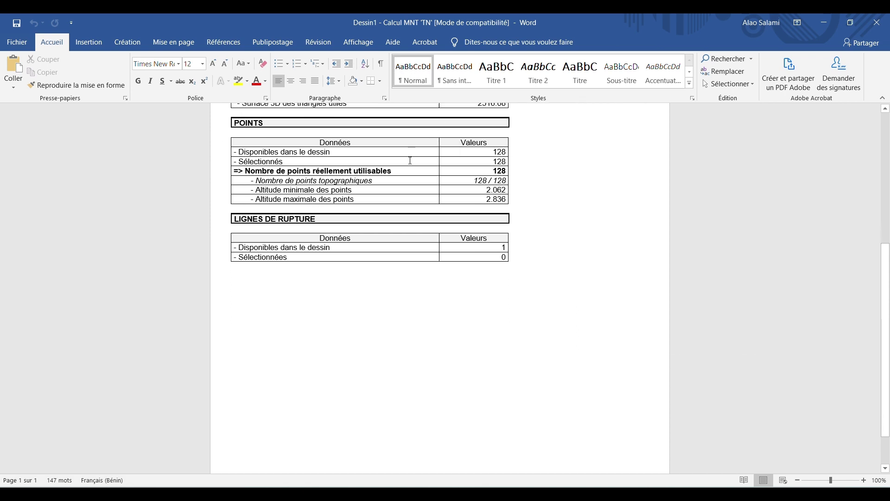
scroll(410, 160, up, 9)
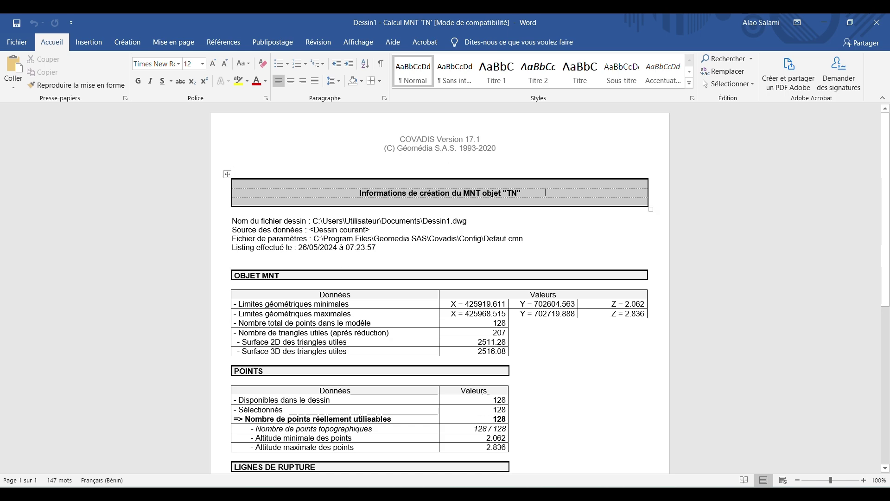
click(828, 24)
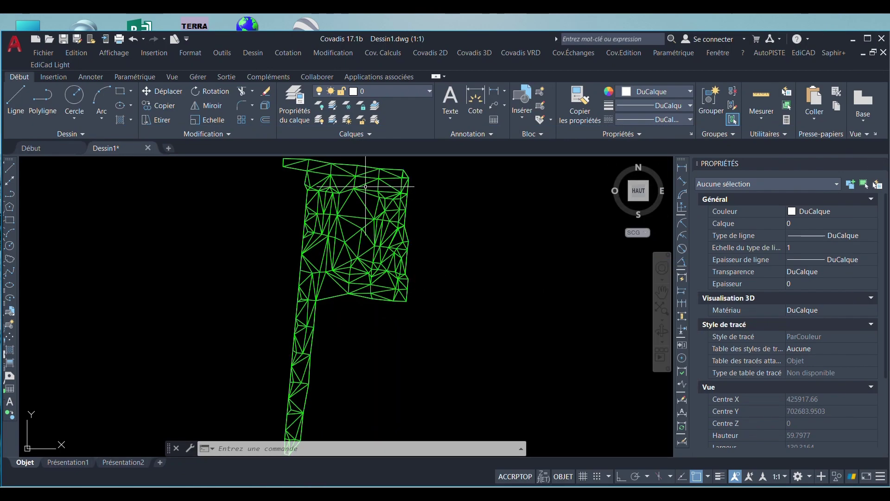
Inspect the new MNT object in the Covadis object viewer from different angles, and close the viewer.
scroll(430, 208, down, 2)
scroll(380, 324, up, 4)
scroll(378, 357, down, 2)
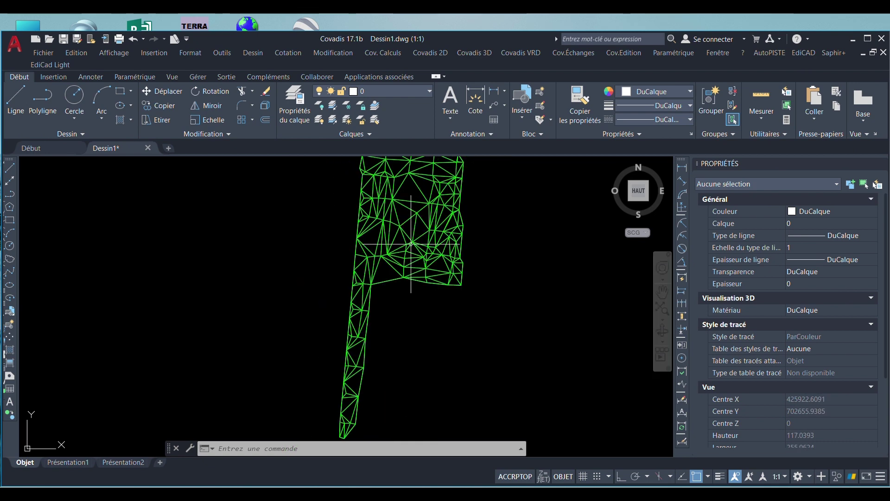
scroll(432, 325, down, 1)
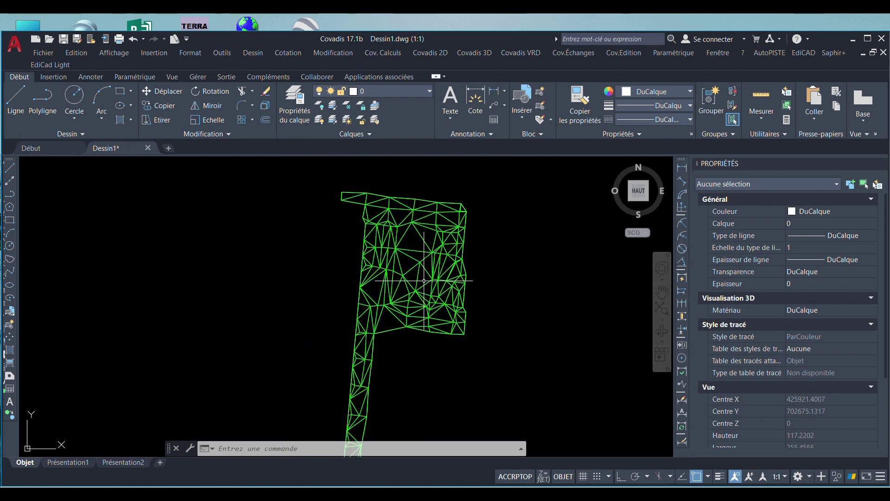
scroll(426, 285, up, 2)
click(438, 265)
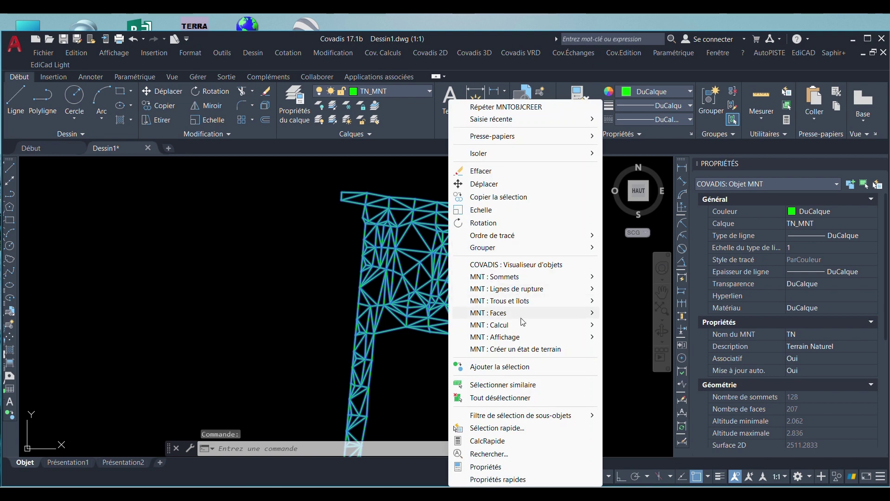
click(543, 265)
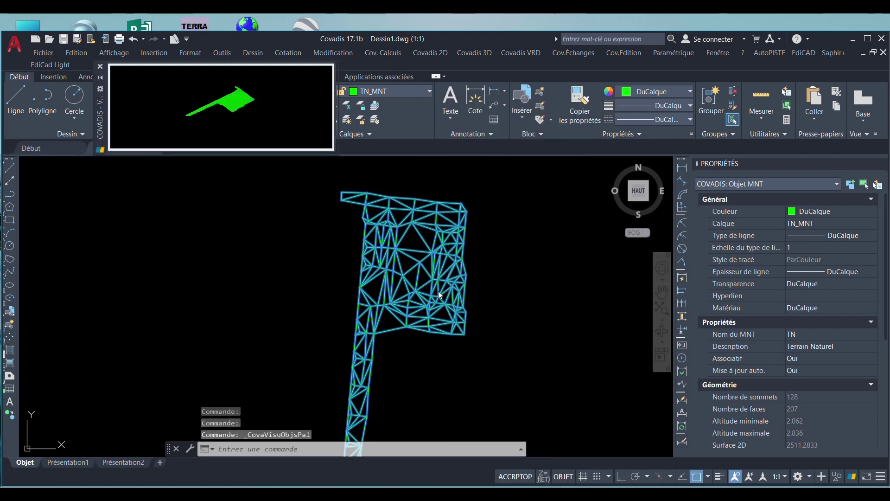
scroll(202, 88, up, 6)
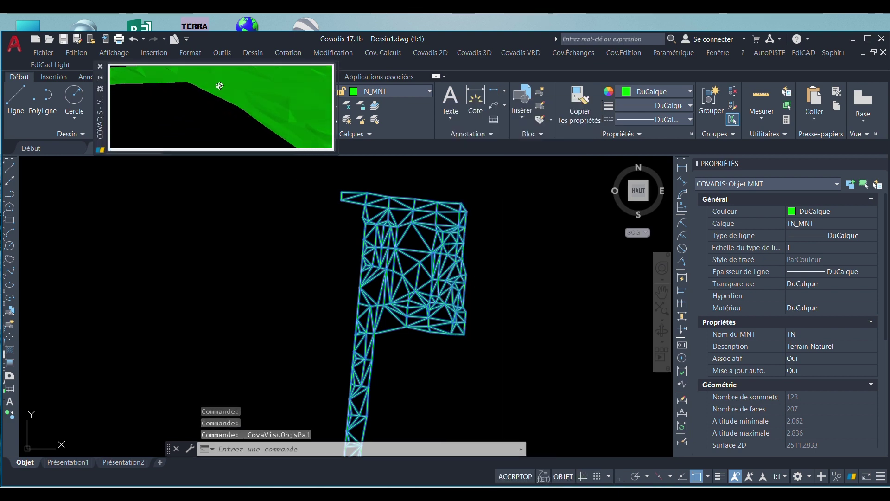
scroll(218, 94, down, 8)
scroll(217, 99, up, 4)
drag(192, 107, 202, 113)
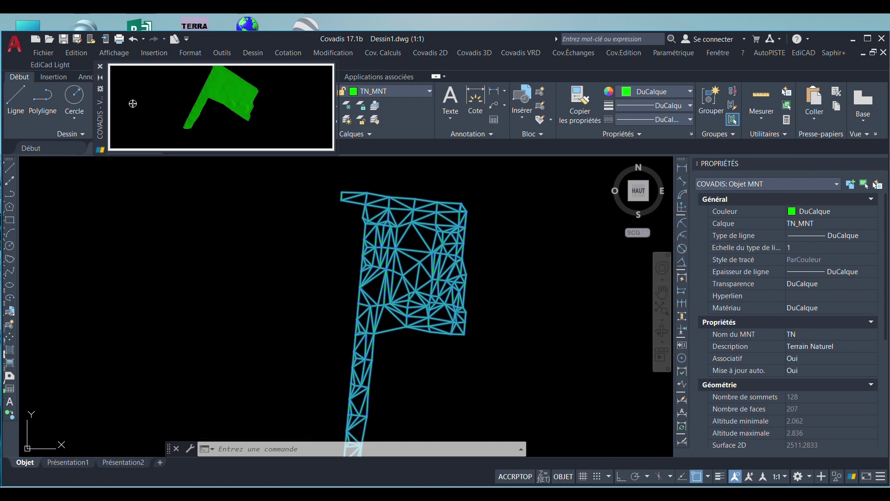
right_click(158, 108)
click(163, 115)
click(101, 67)
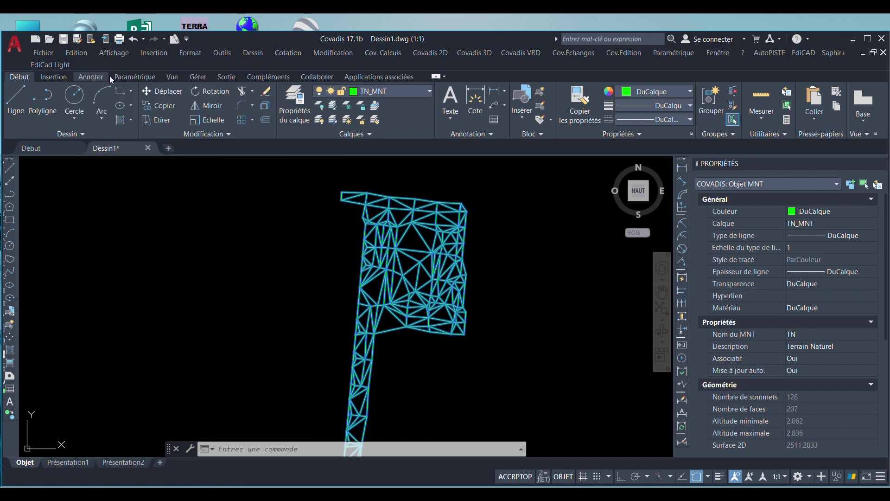
Display the terrain model in the Réaliste visual style.
click(118, 55)
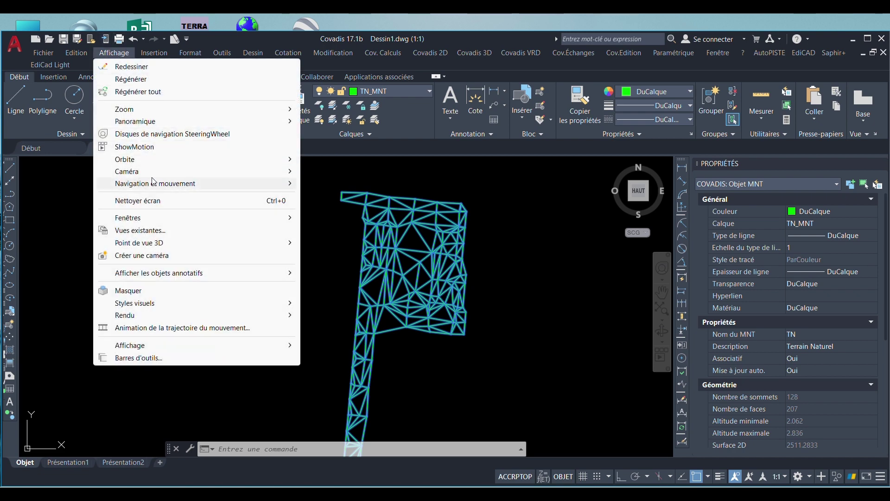
mouse_move(136, 303)
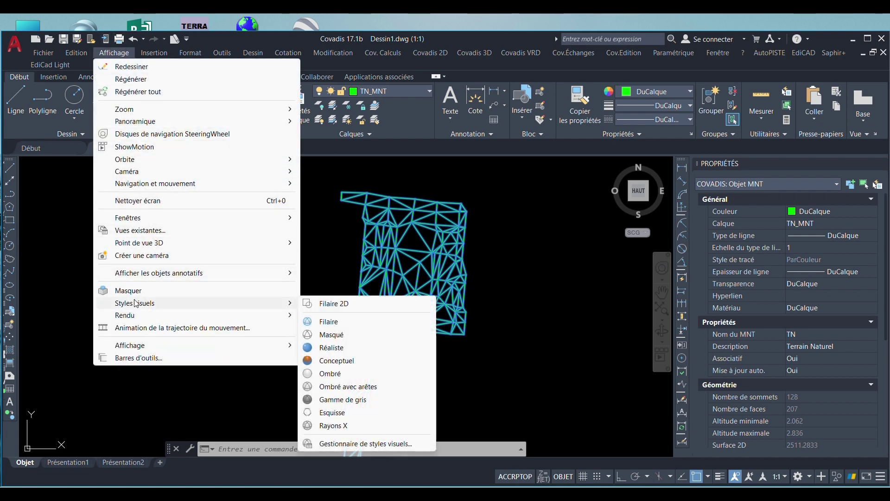
click(328, 351)
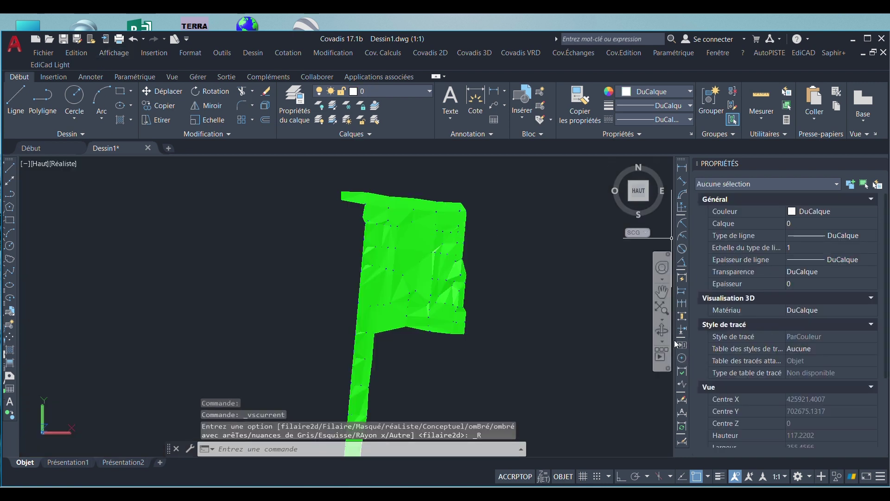
Examine the shaded terrain surface with 3D orbit, checking the main area and the narrow strip from several angles, and leave orbit.
click(662, 330)
drag(341, 263, 393, 271)
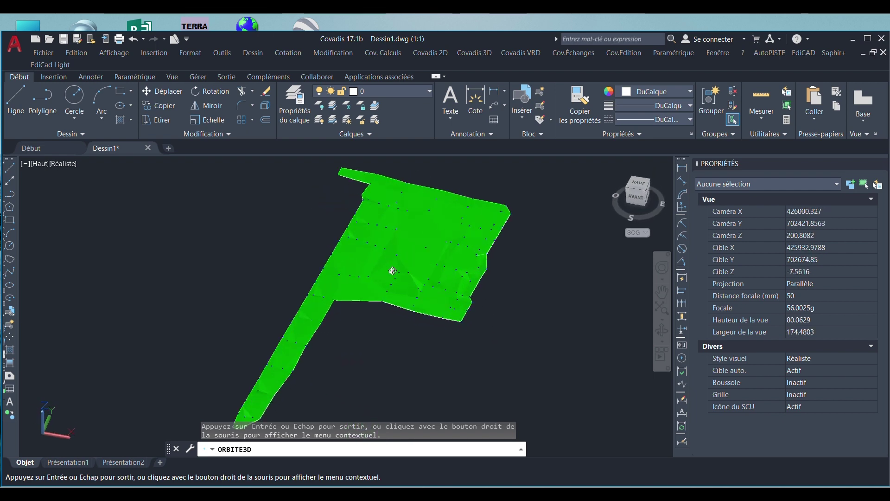
scroll(392, 270, up, 1)
drag(395, 337, 329, 320)
scroll(390, 316, up, 8)
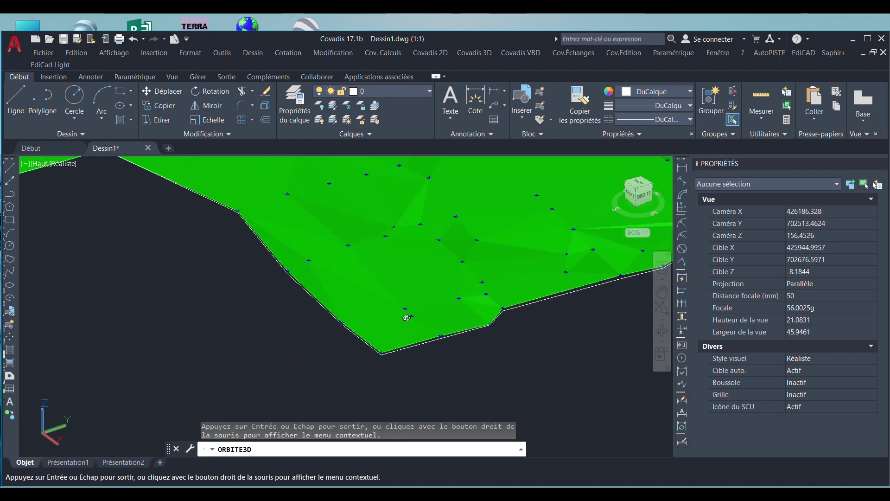
drag(407, 318, 479, 319)
scroll(479, 319, down, 12)
drag(369, 223, 400, 244)
scroll(315, 262, down, 2)
scroll(242, 339, up, 11)
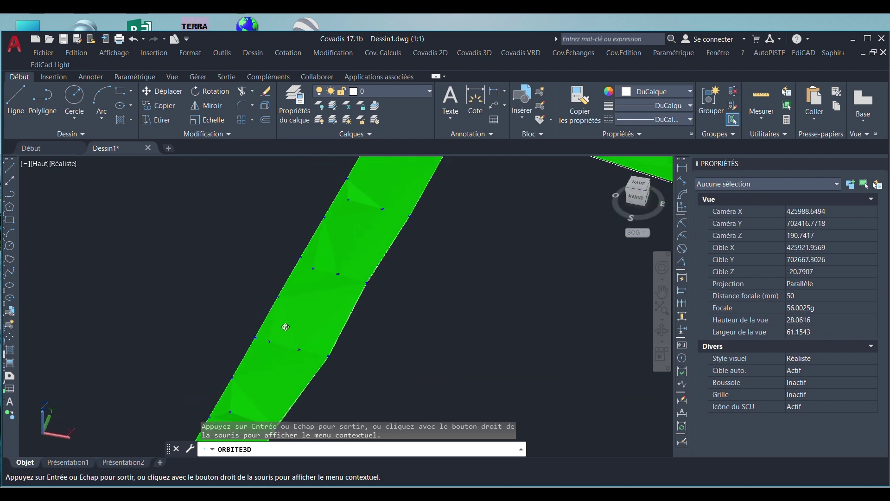
drag(285, 327, 359, 344)
scroll(318, 278, down, 15)
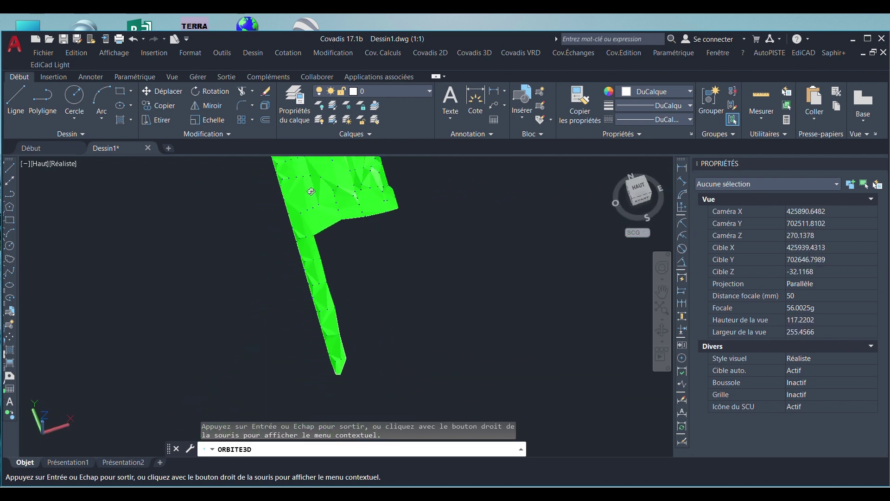
drag(312, 191, 363, 221)
scroll(205, 190, up, 6)
scroll(209, 213, down, 4)
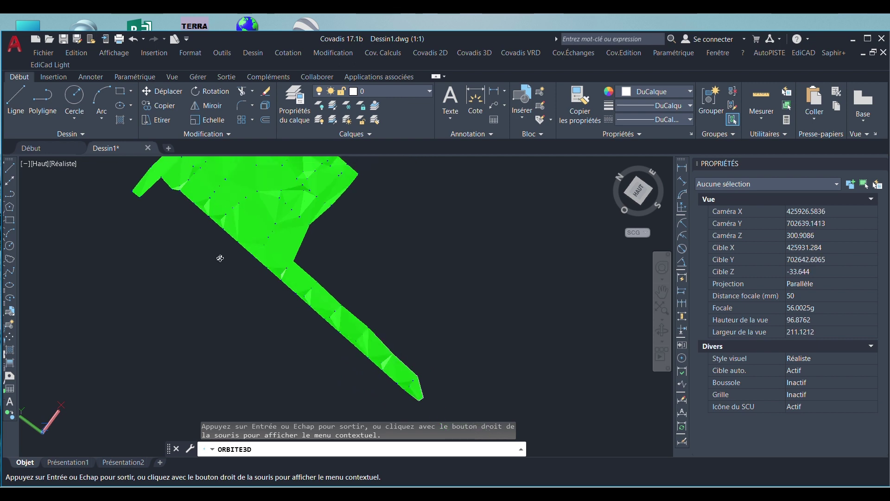
scroll(220, 258, down, 3)
drag(145, 193, 187, 180)
scroll(199, 180, up, 10)
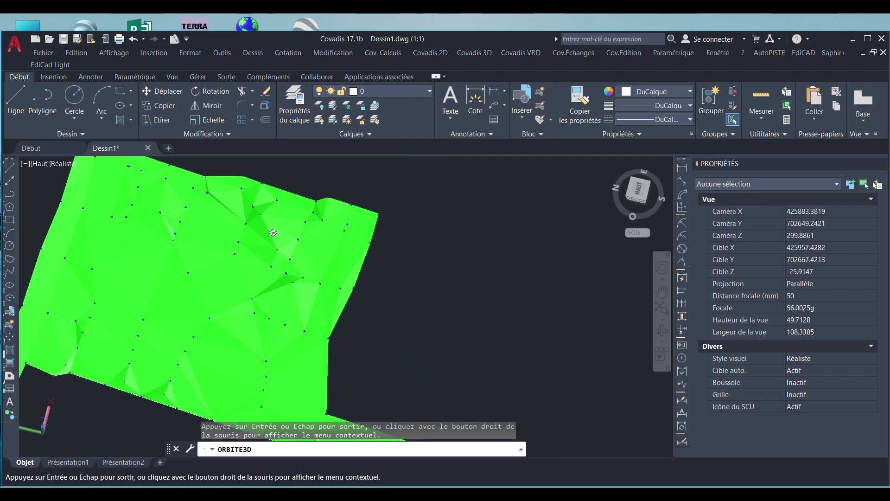
scroll(279, 236, up, 1)
scroll(300, 242, down, 7)
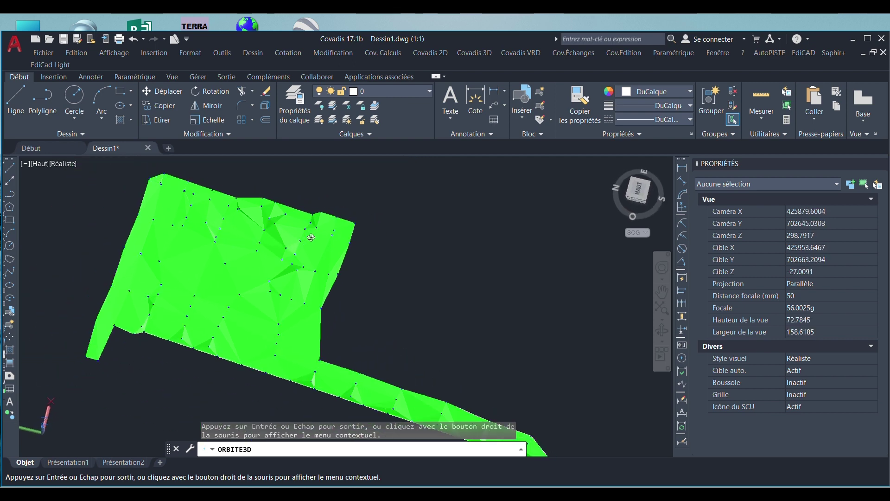
scroll(333, 230, up, 1)
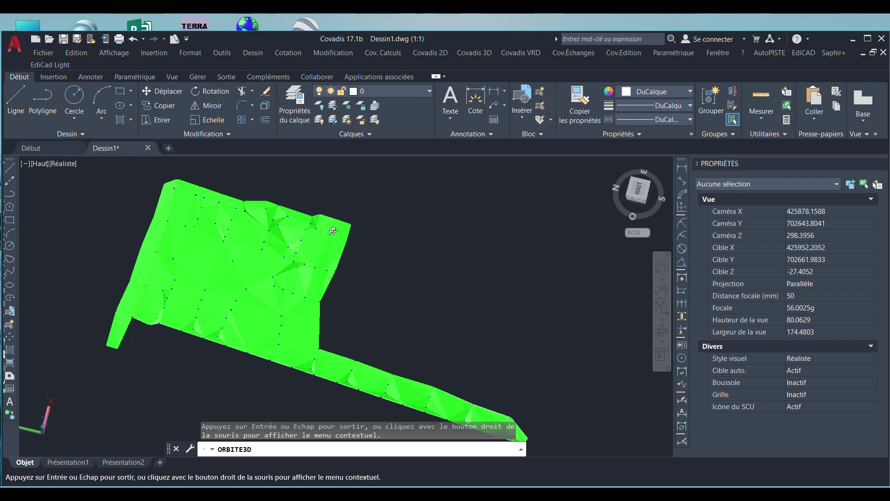
scroll(368, 224, down, 3)
right_click(214, 206)
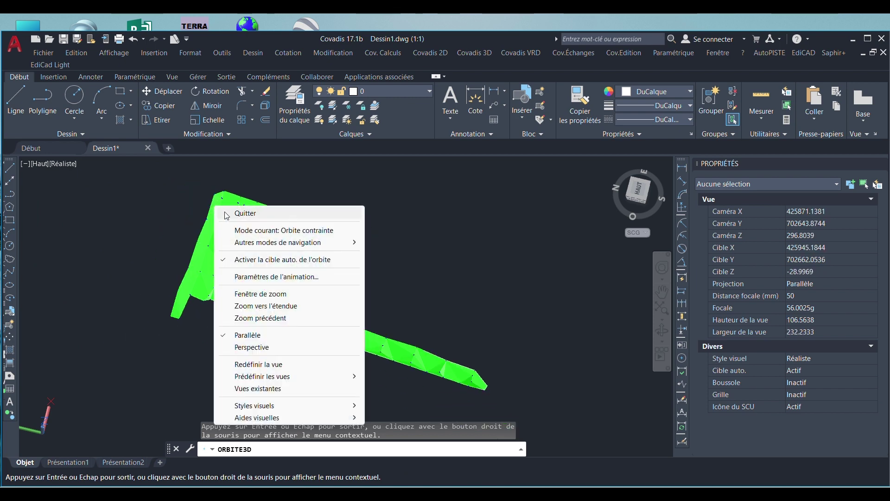
click(234, 212)
Return the terrain model to the 2D wireframe visual style and display it in the Top view.
click(114, 52)
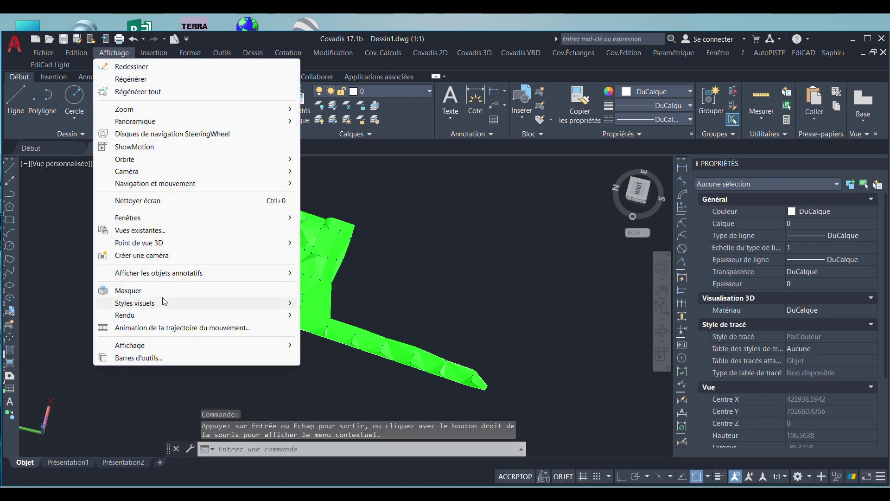
mouse_move(167, 304)
click(366, 305)
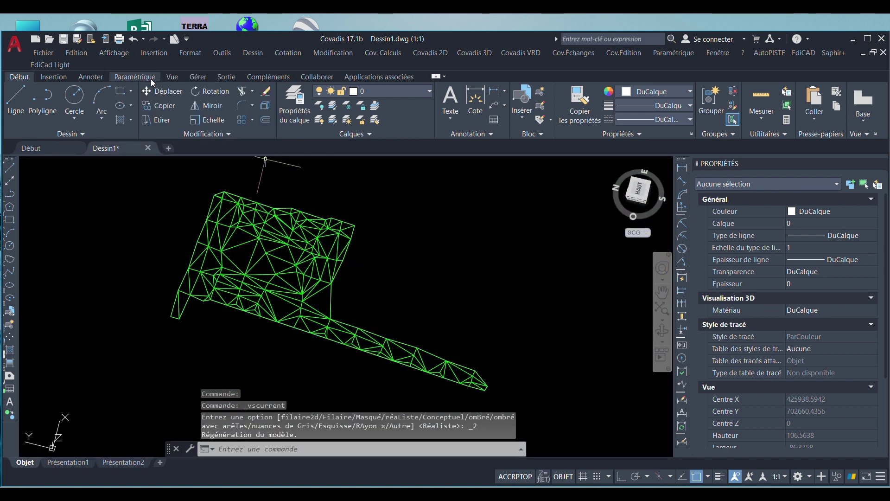
click(115, 53)
mouse_move(195, 242)
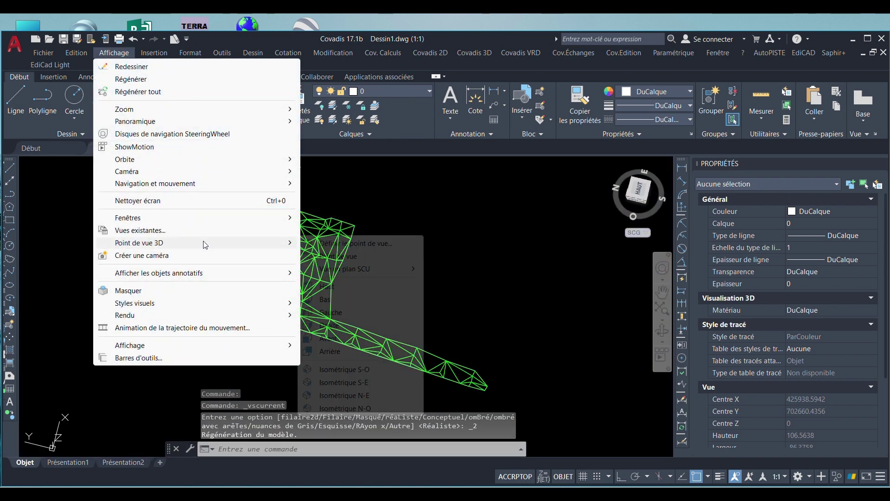
click(324, 287)
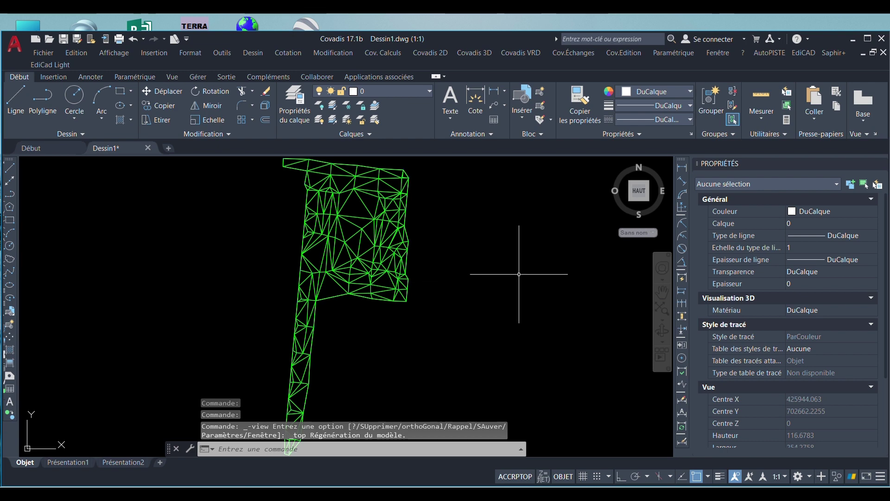
scroll(338, 272, down, 4)
scroll(398, 247, up, 4)
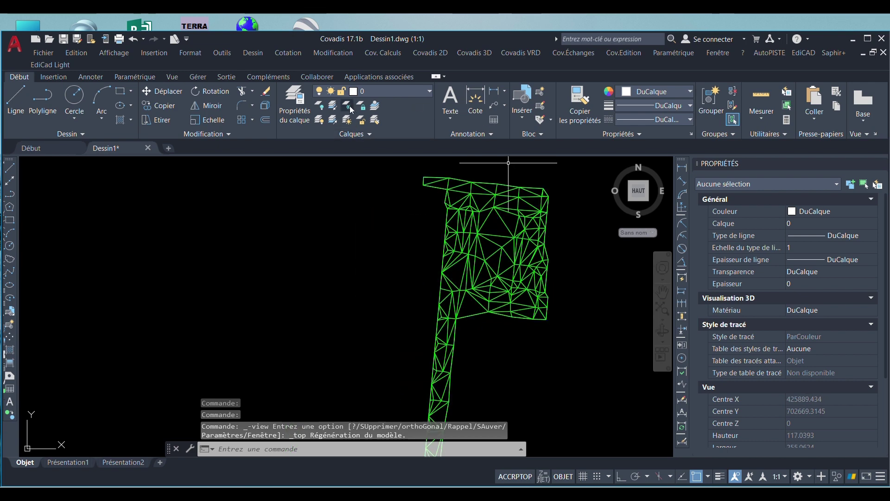
Freeze the TN_MNT and Coord_Recol layers by picking a terrain mesh face and a survey point, leaving the boundary polyline.
click(503, 258)
scroll(509, 274, up, 6)
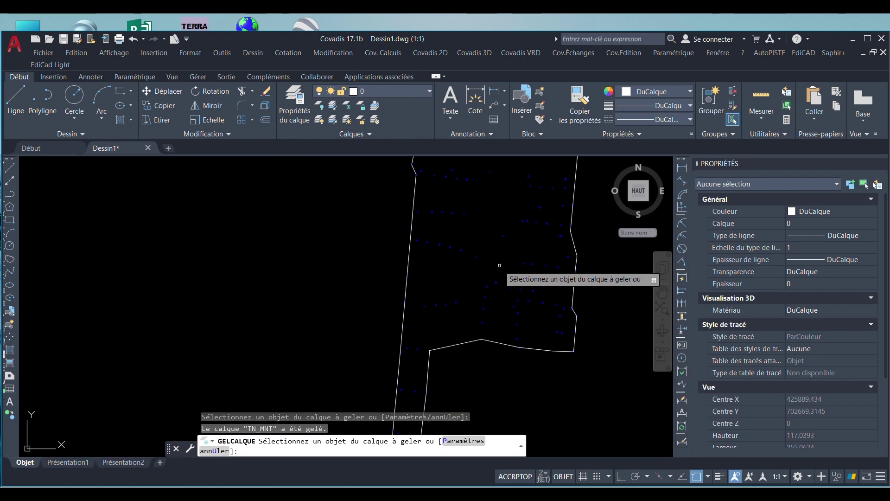
click(512, 289)
scroll(408, 259, down, 13)
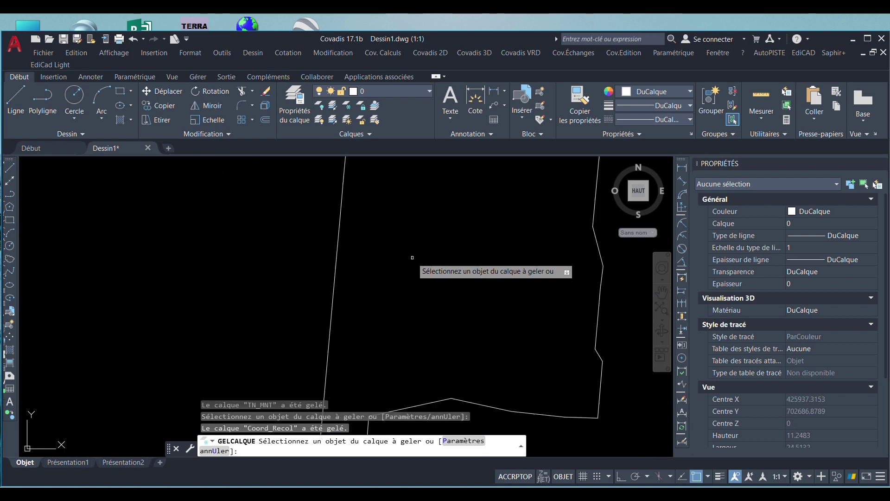
scroll(411, 258, up, 9)
scroll(326, 192, down, 5)
scroll(121, 305, up, 6)
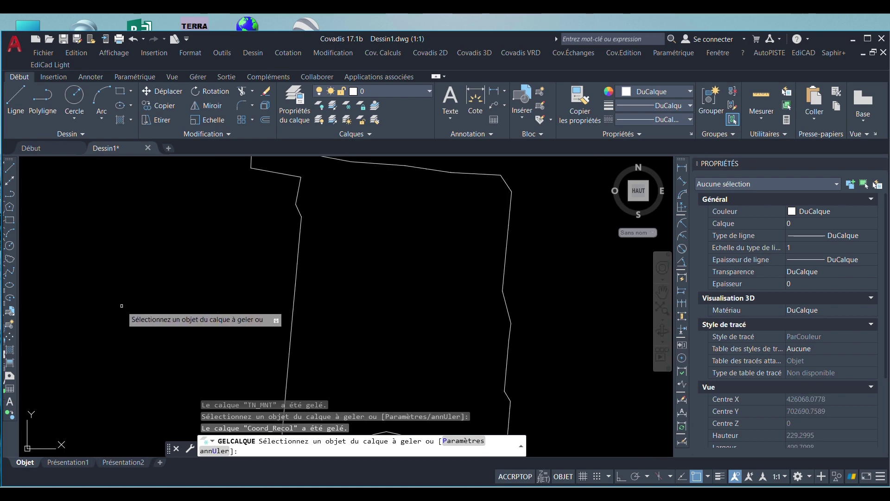
scroll(313, 289, down, 4)
key(Escape)
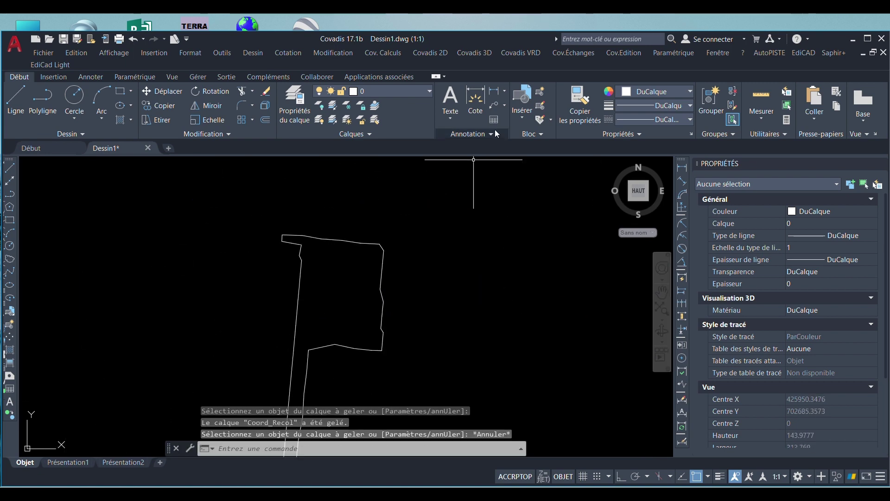
Start automatic contour generation from the TN terrain model, using the boundary polyline as its outline.
click(480, 55)
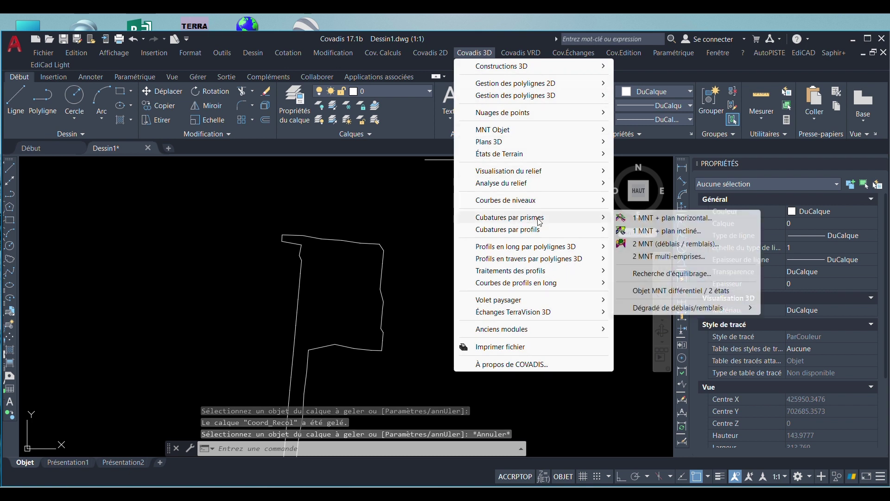
mouse_move(558, 201)
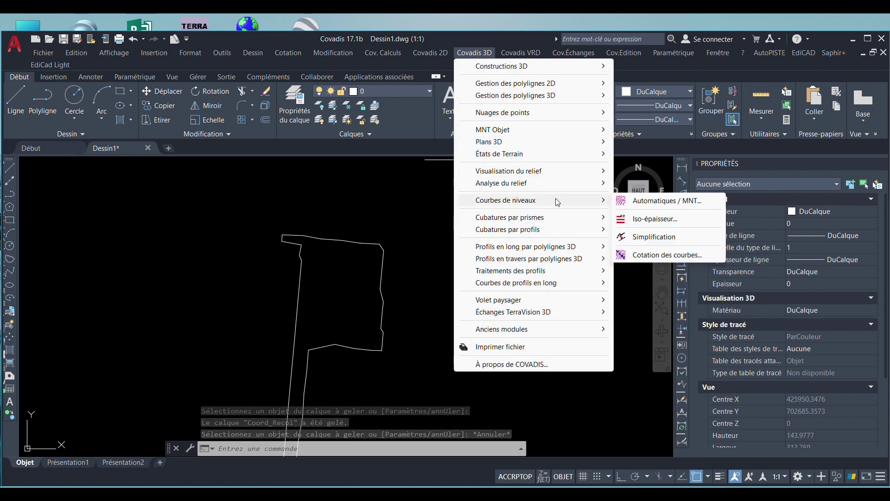
click(667, 200)
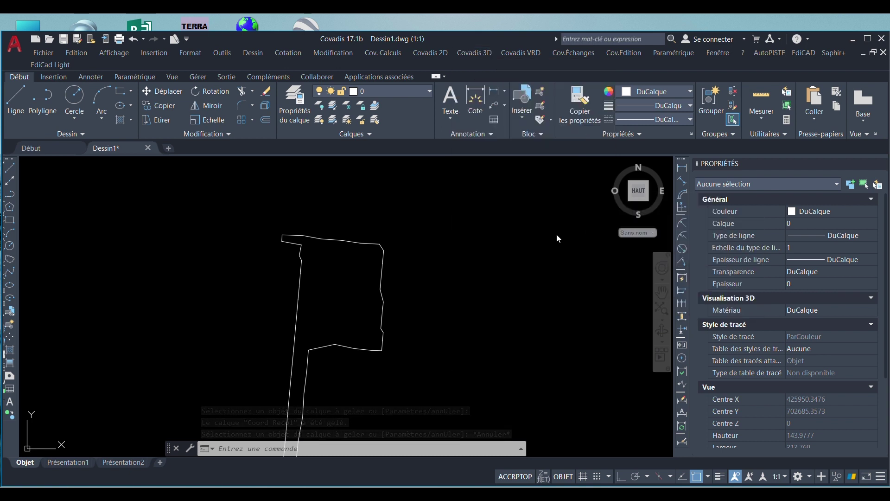
click(380, 283)
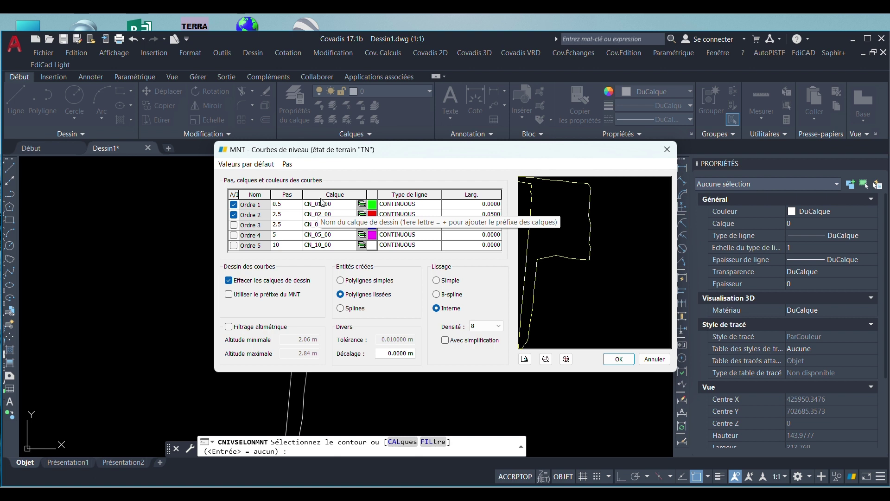
Try contour intervals of 0.1 for Ordre 1 and 0.5 for Ordre 2, and preview the curves.
click(290, 206)
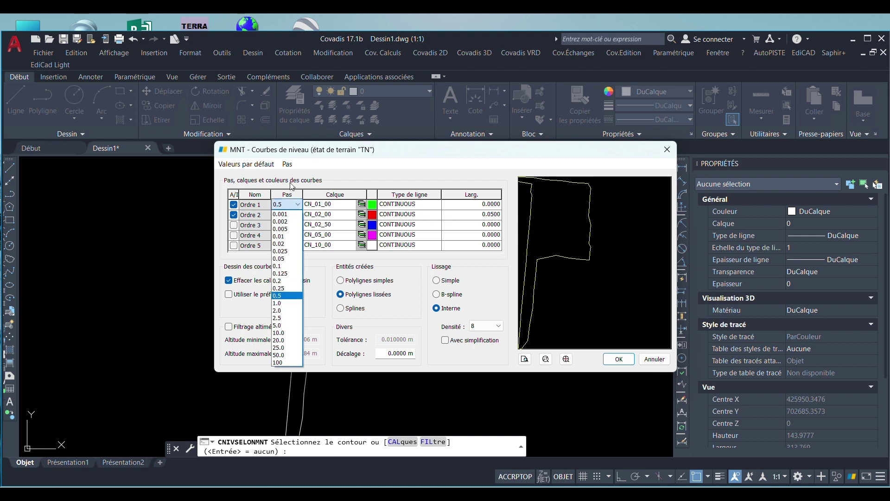
click(278, 266)
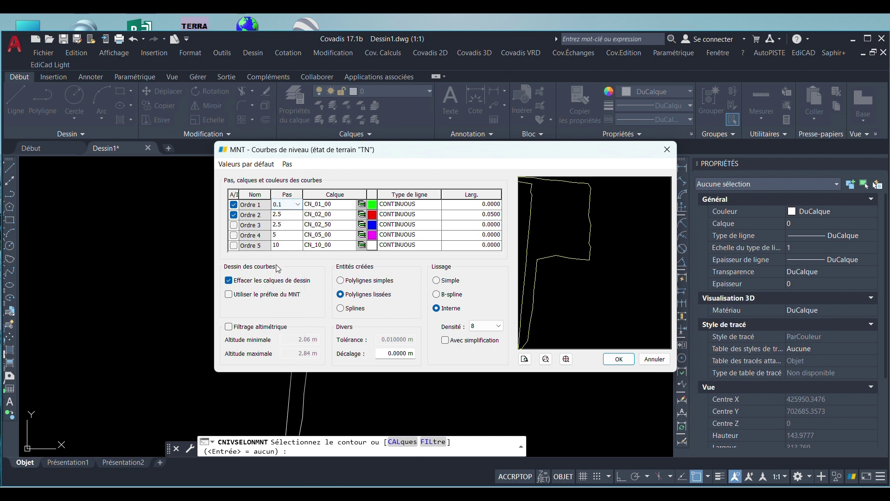
click(295, 215)
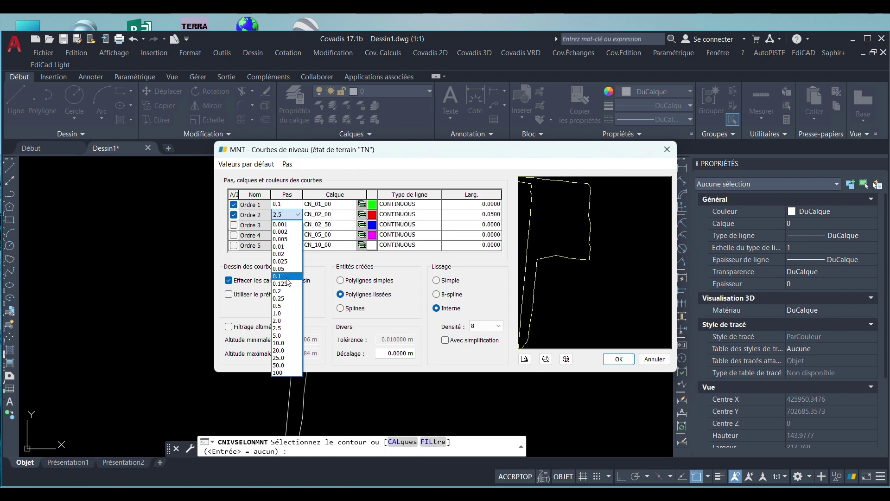
click(278, 305)
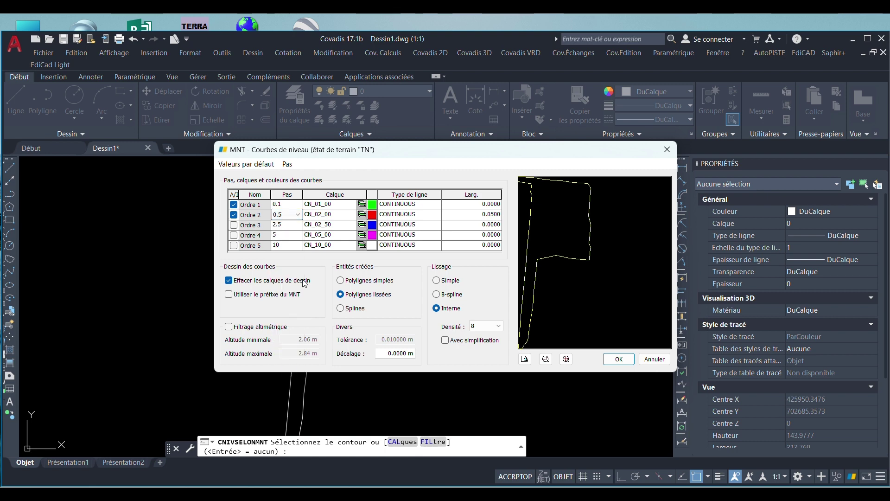
click(525, 359)
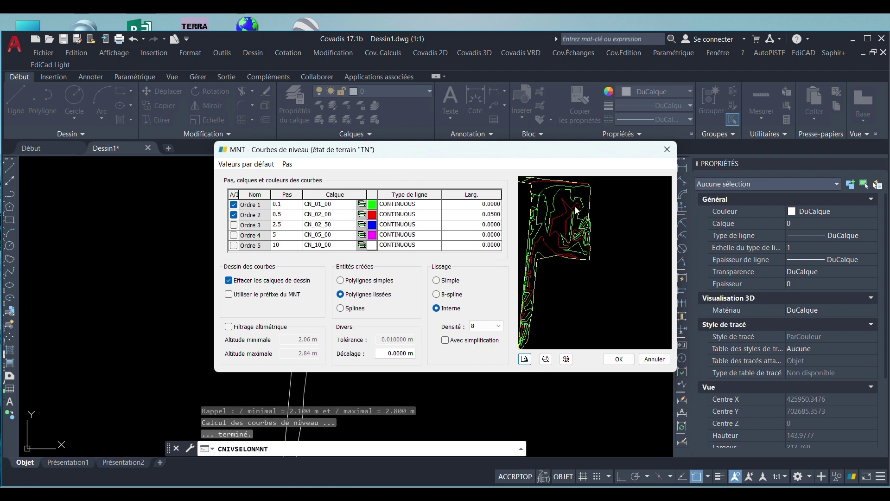
Try a finer contour interval of 0.02 for Ordre 1.
click(291, 205)
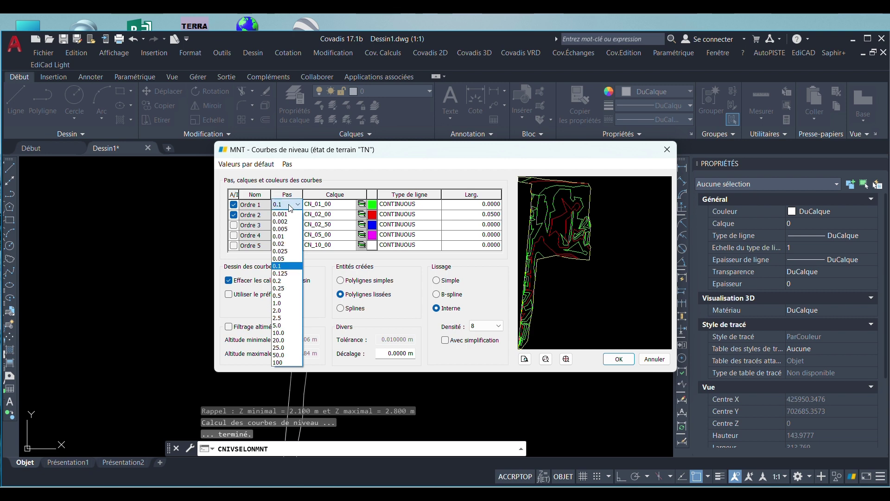
key(Up)
key(Up)
key(Up)
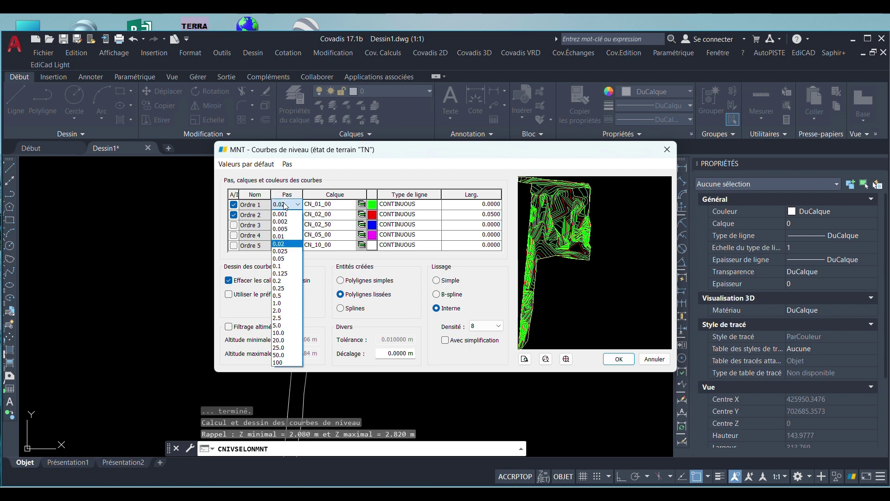
Set the contour intervals to 0.05 for Ordre 1 and 0.25 for Ordre 2, preview the curves, and draw them.
click(283, 258)
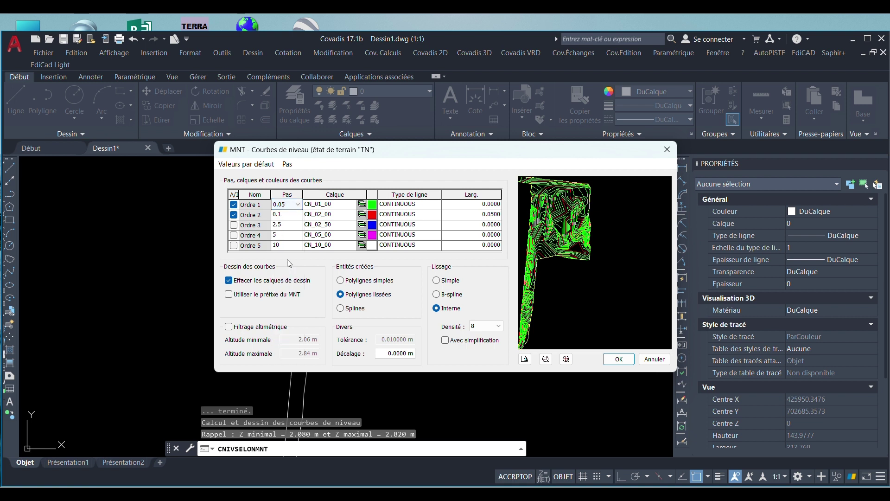
click(295, 216)
click(297, 214)
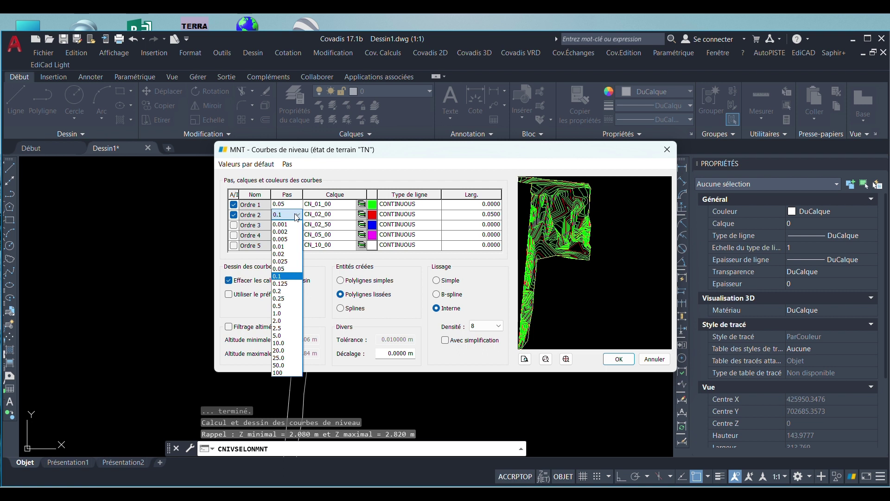
click(286, 298)
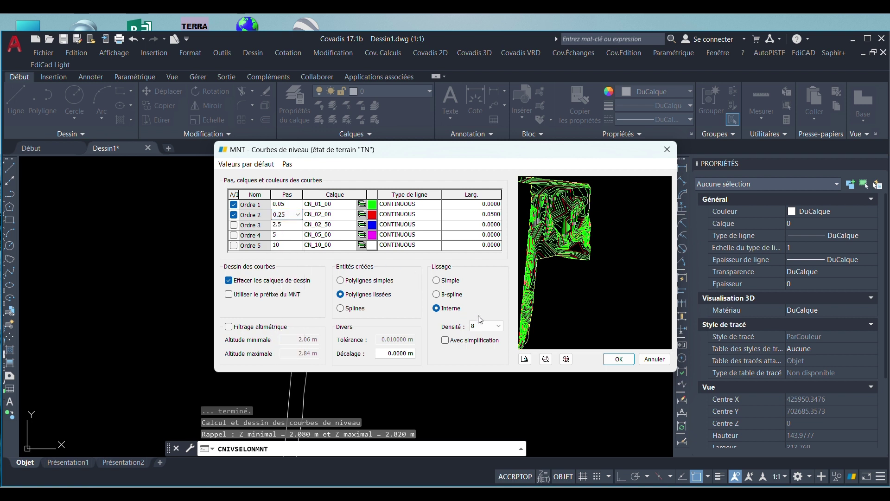
click(525, 359)
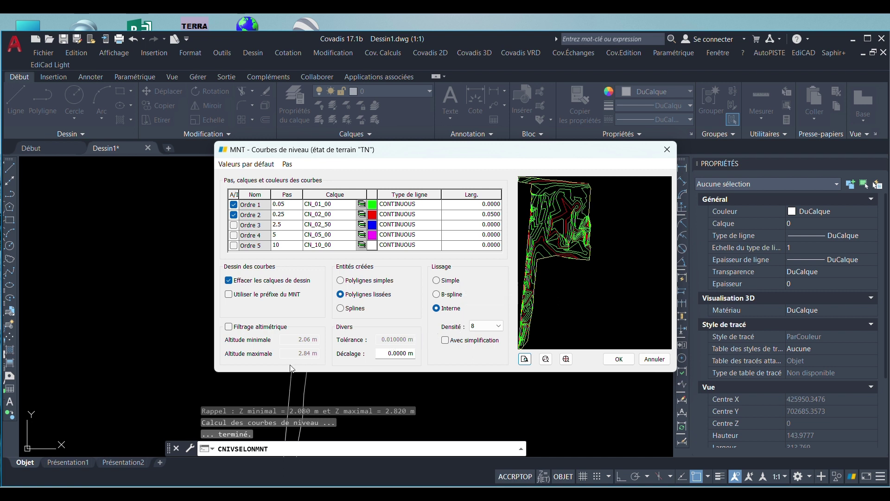
click(612, 362)
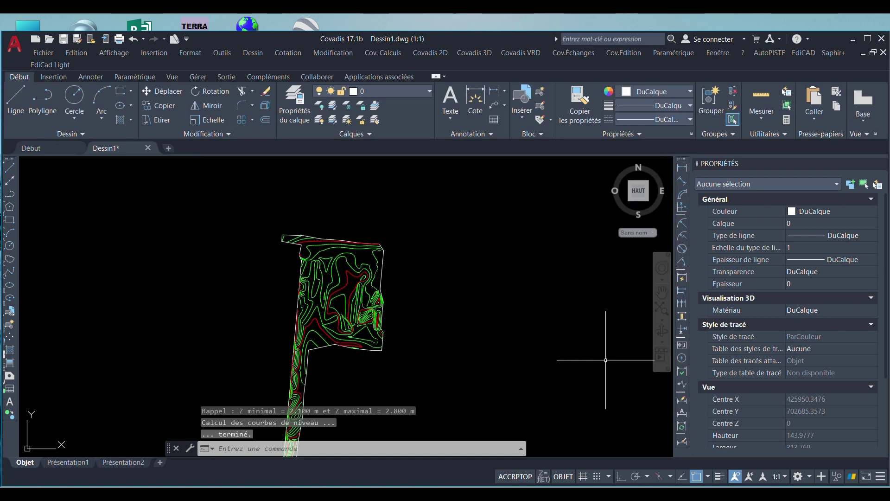
Examine the drawn contour lines across the main area, including the small closed curves near the eastern boundary.
scroll(358, 213, up, 4)
scroll(354, 223, up, 8)
scroll(347, 235, down, 10)
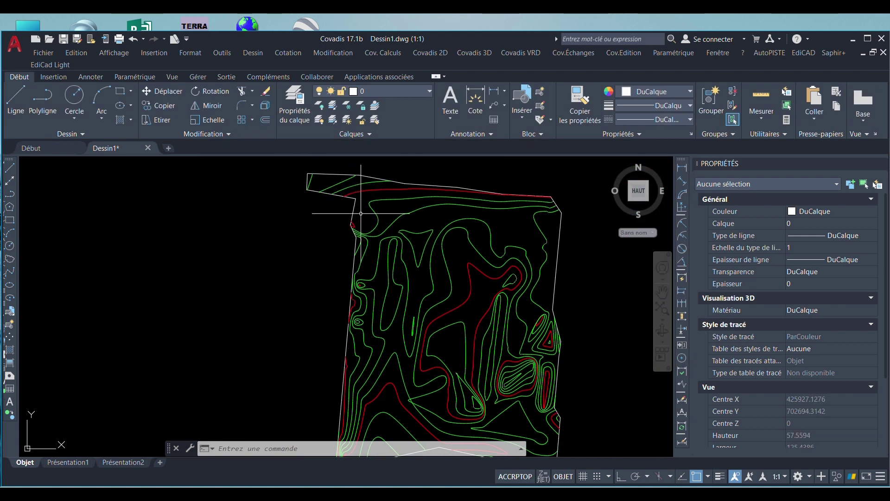
scroll(502, 268, up, 3)
scroll(453, 278, down, 3)
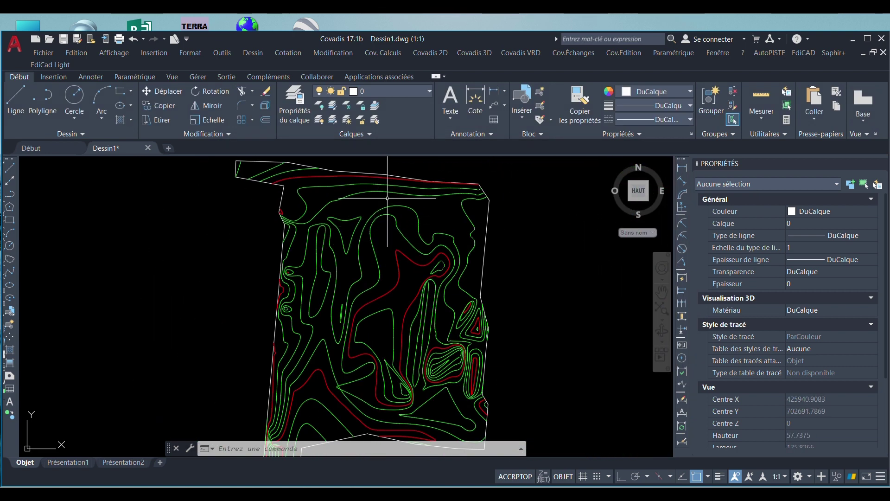
scroll(455, 301, up, 4)
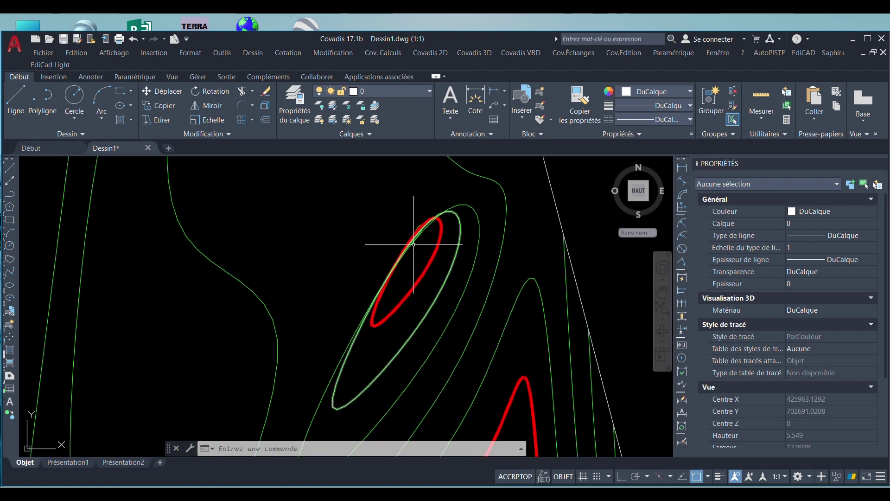
scroll(413, 234, down, 5)
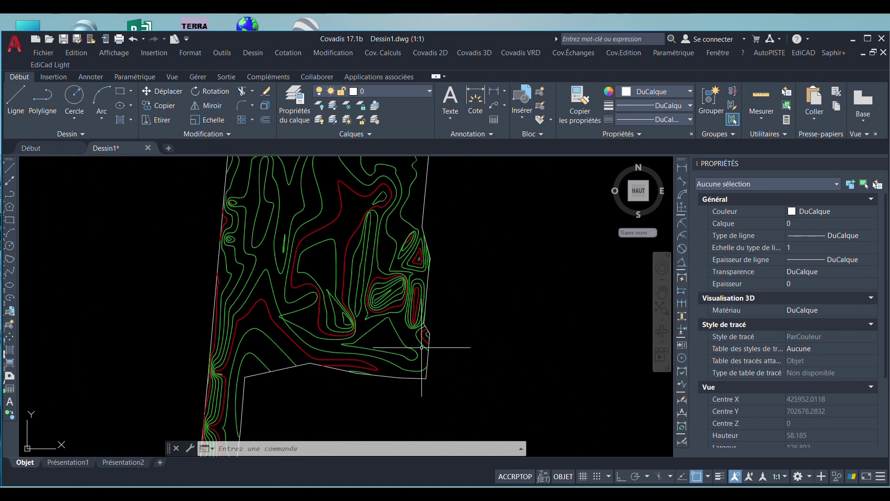
scroll(406, 239, down, 1)
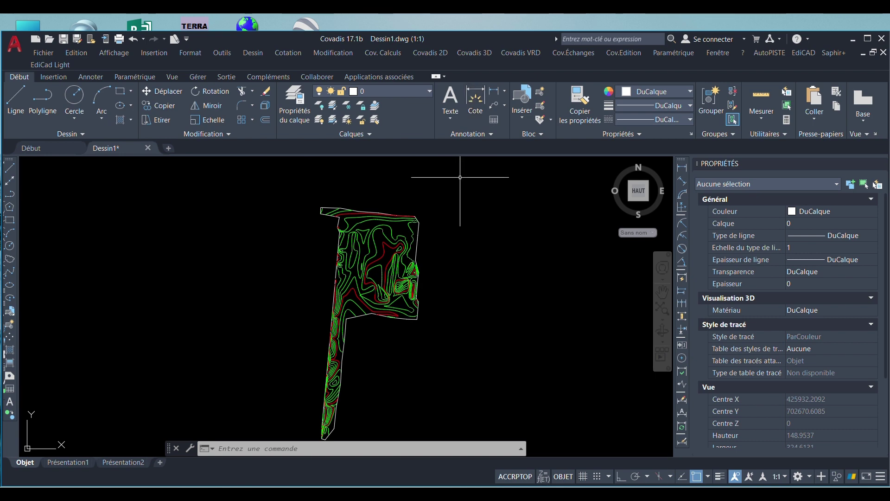
Label the narrow oval red contour near the eastern boundary using manual label placement, without overlap handling or flipping the text.
click(486, 55)
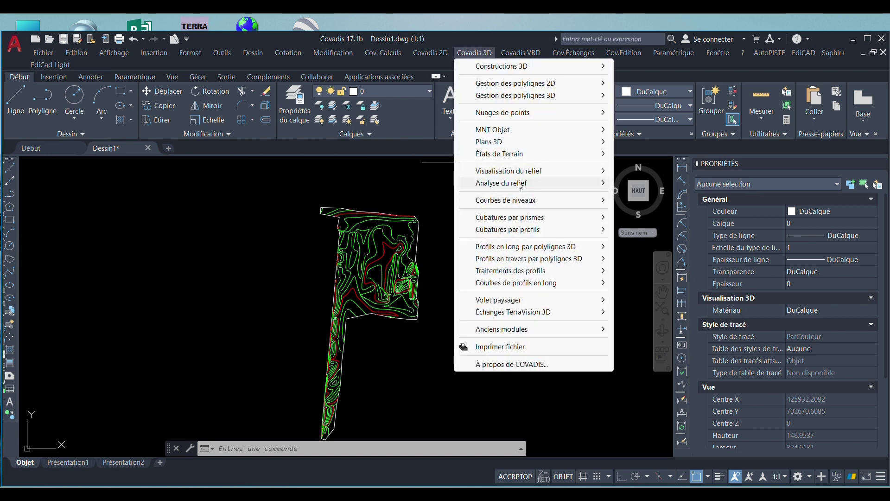
mouse_move(559, 205)
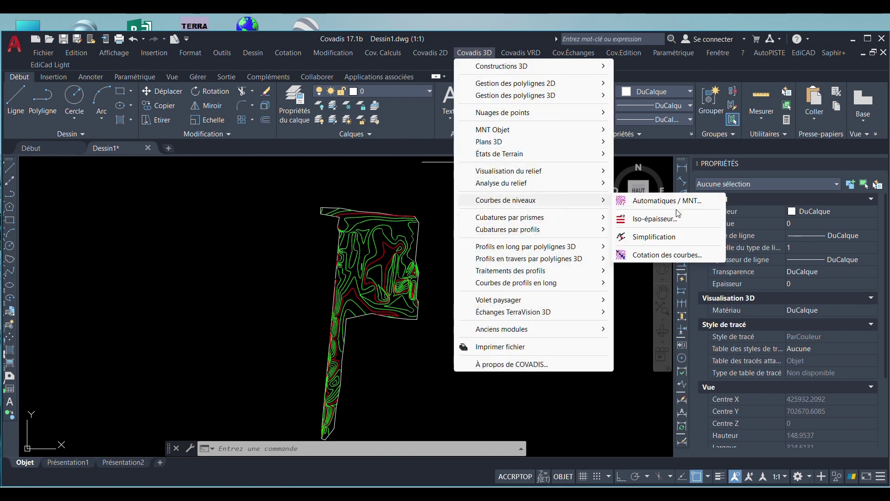
click(651, 255)
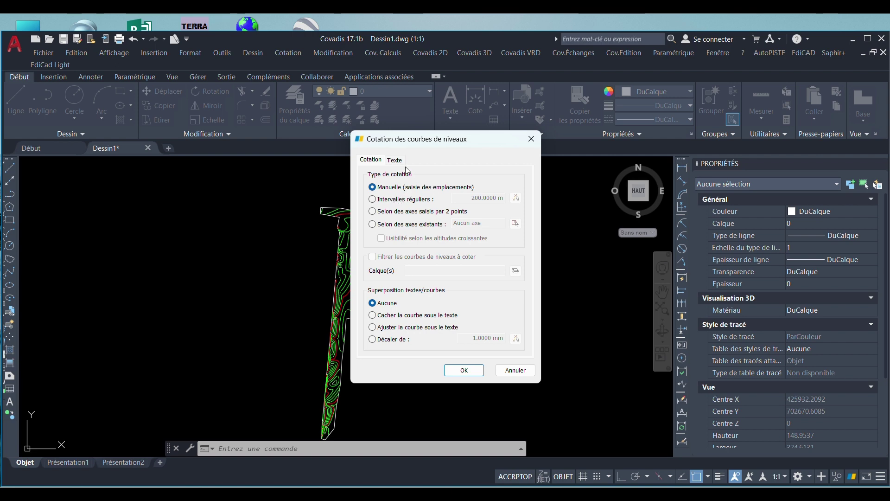
click(462, 369)
scroll(434, 302, up, 8)
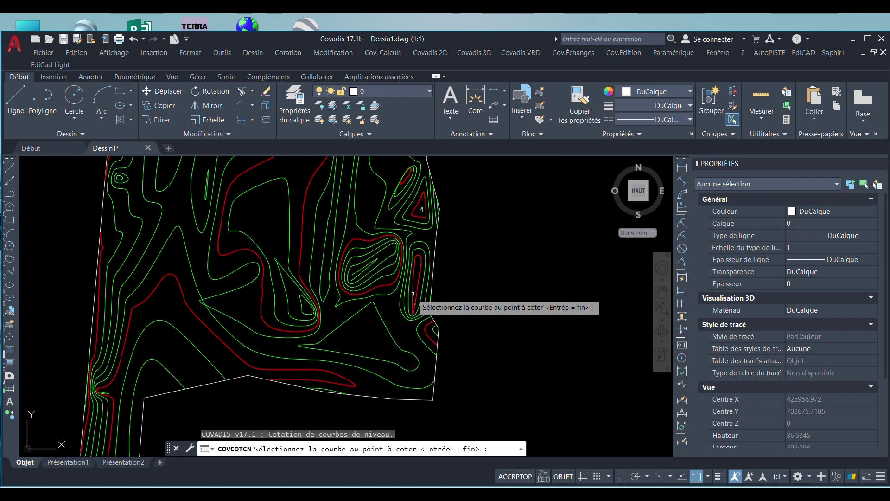
scroll(399, 200, up, 3)
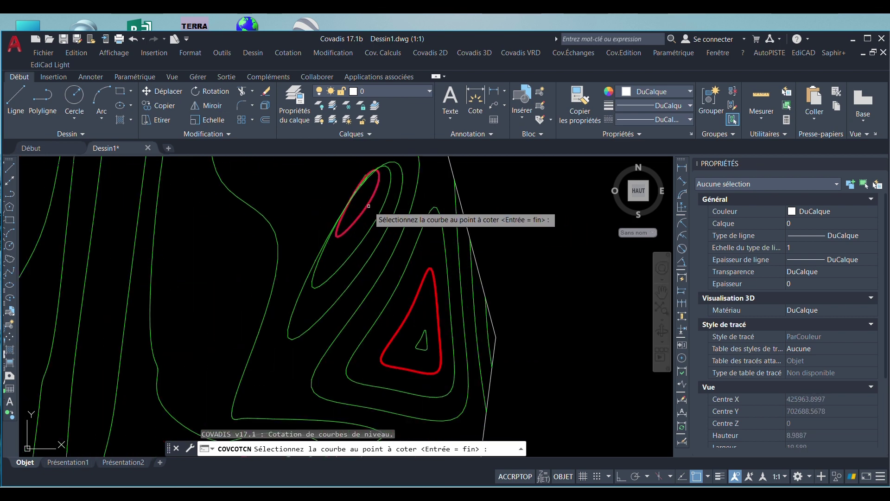
click(368, 208)
scroll(370, 212, up, 3)
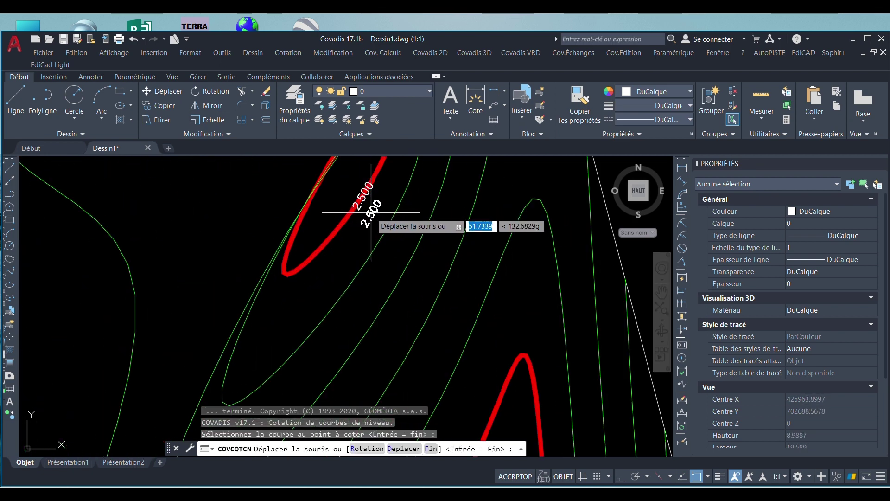
key(Return)
key(Return)
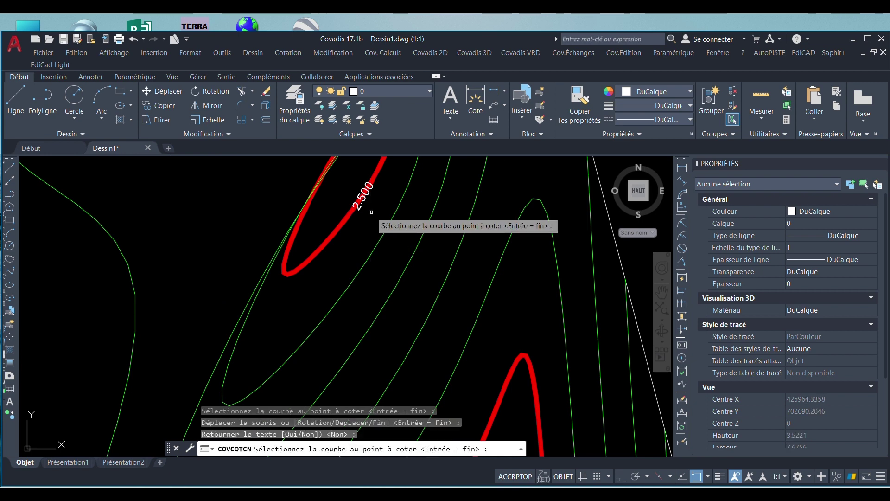
Label the triangular red contour near the eastern boundary on its sloping western side and end the manual labelling.
scroll(359, 262, down, 6)
scroll(364, 301, up, 2)
click(366, 309)
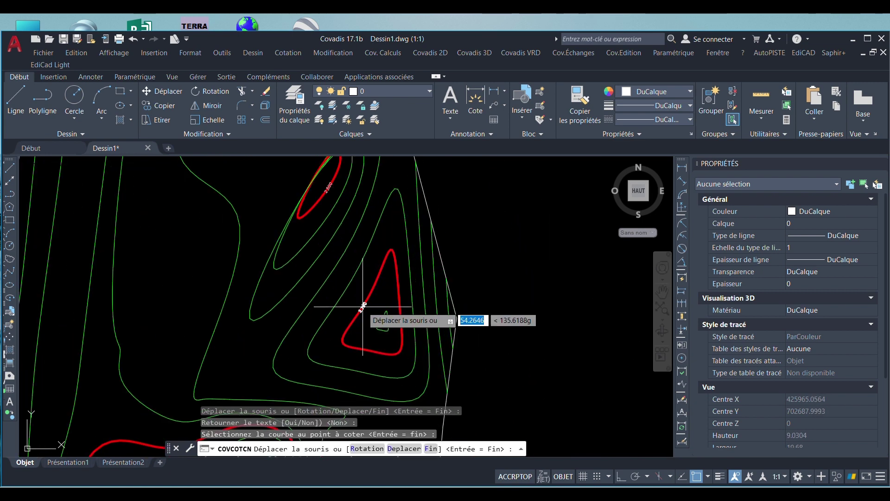
key(Return)
key(Return)
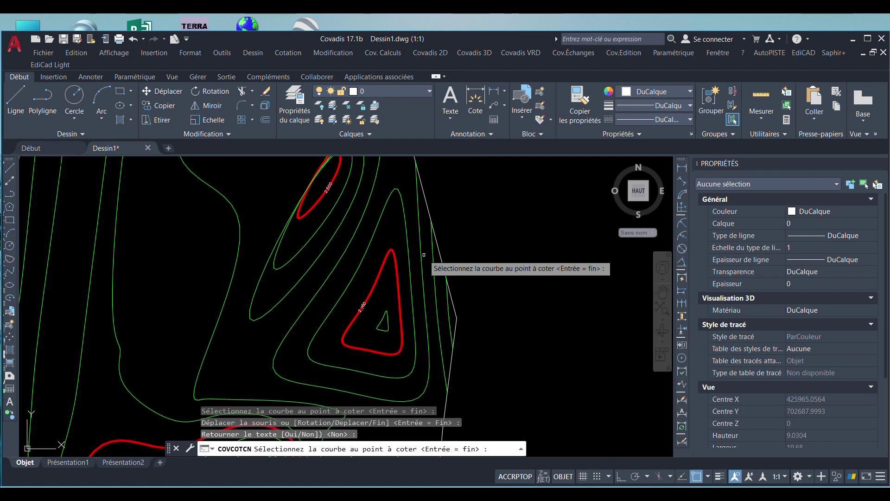
scroll(424, 254, down, 4)
key(Escape)
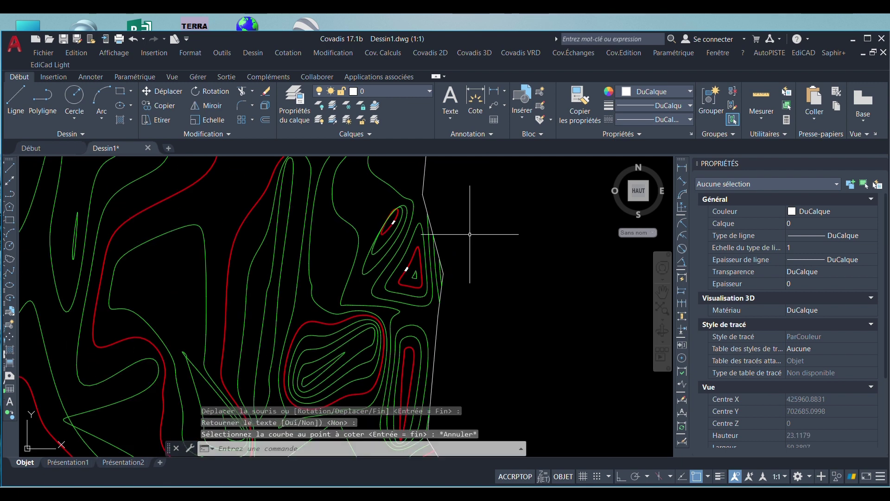
text(B)
key(Return)
key(Escape)
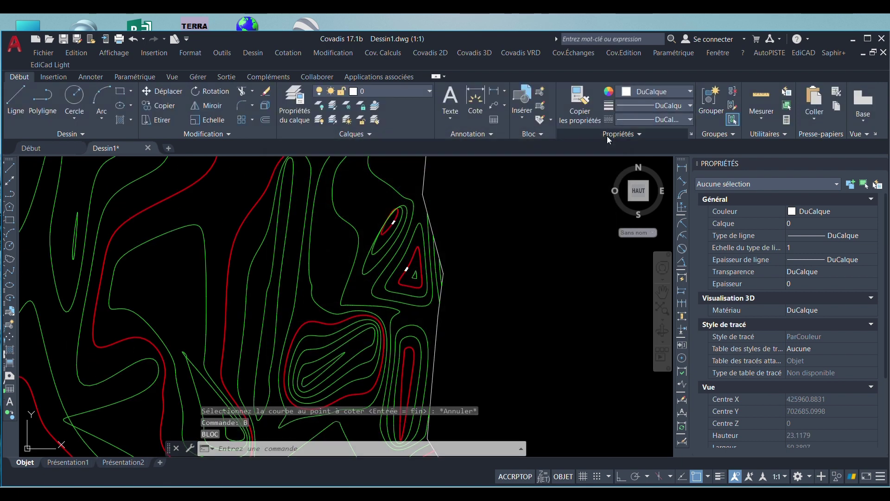
Set contour labelling to regular intervals of 20 m and label the long red contour in the middle of the main area.
click(473, 53)
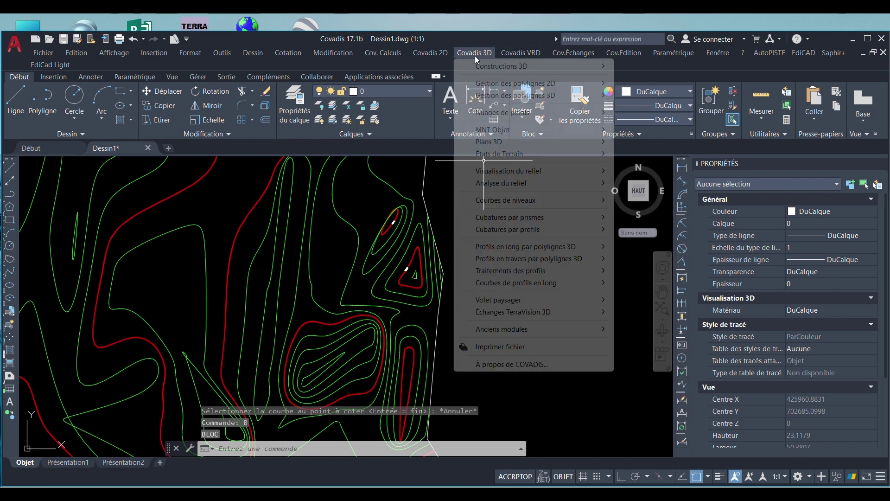
mouse_move(560, 206)
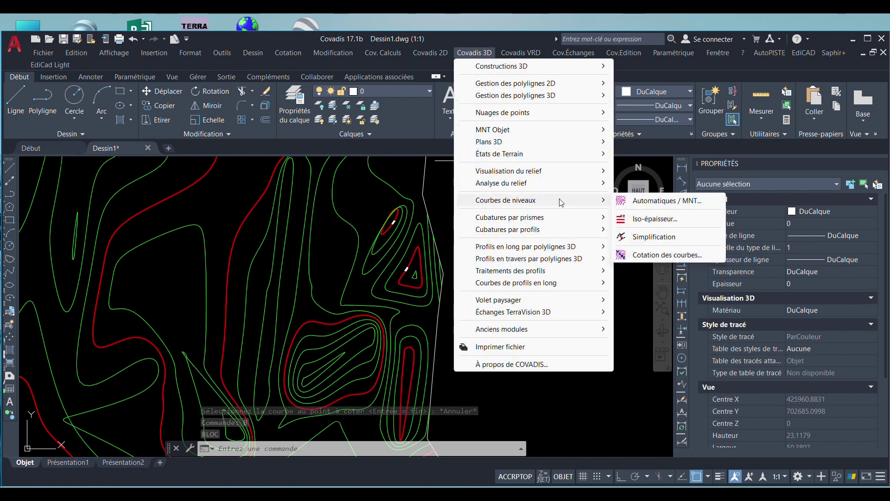
click(649, 255)
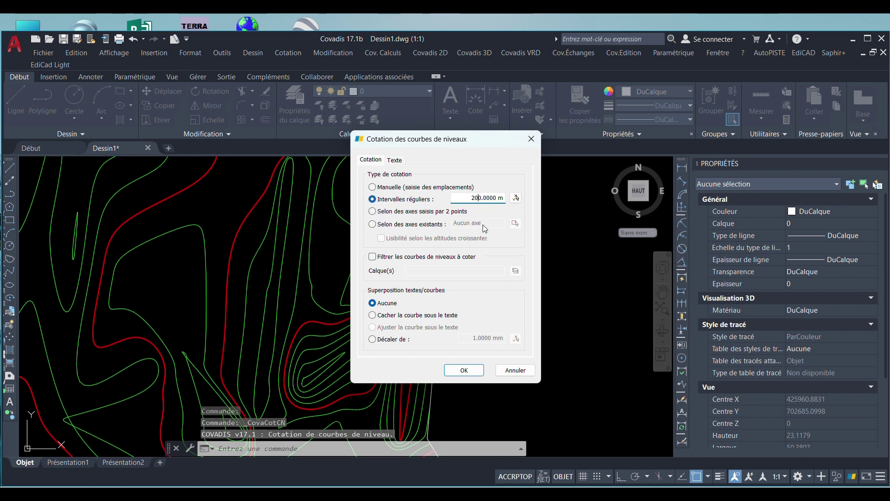
key(BackSpace)
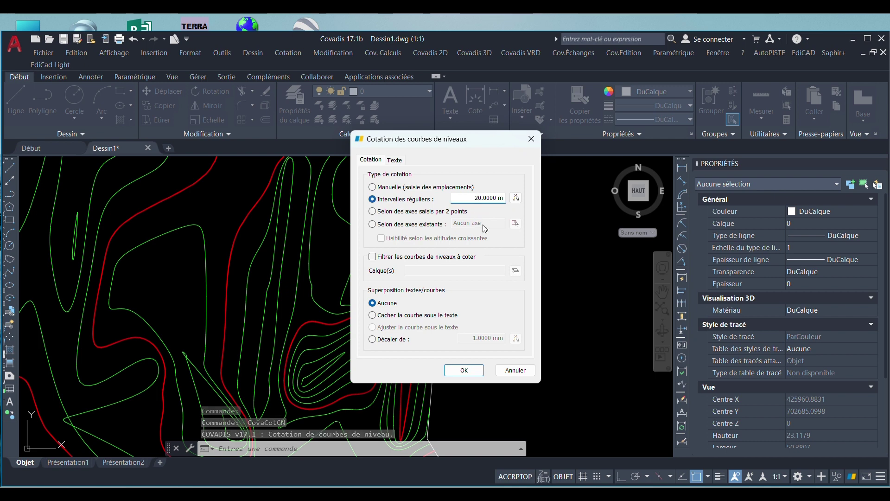
click(464, 370)
click(234, 243)
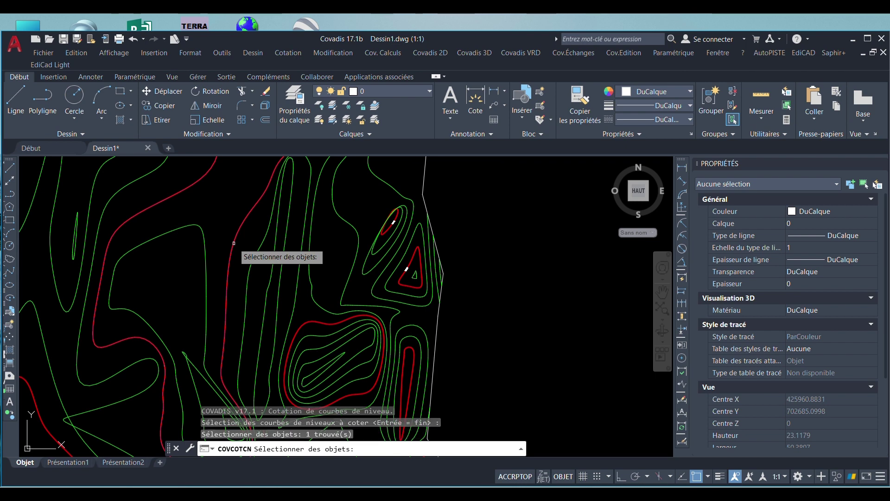
key(Return)
Label the long peaked red contour in the southern part of the main area at the same regular intervals.
scroll(233, 243, down, 5)
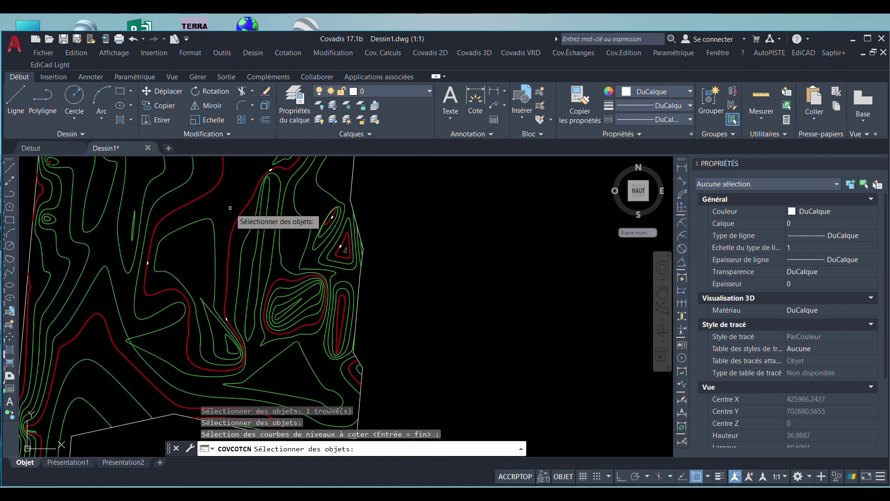
scroll(235, 210, up, 2)
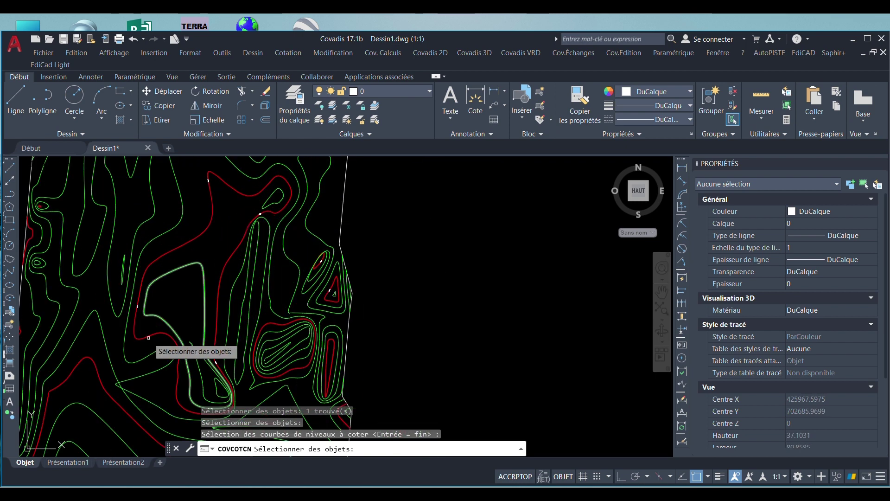
scroll(315, 223, down, 4)
scroll(216, 284, up, 2)
scroll(220, 282, up, 3)
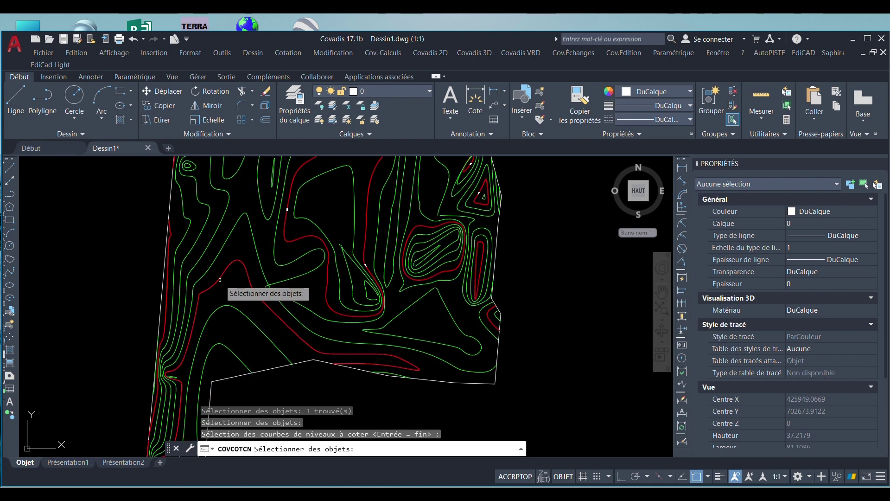
click(221, 278)
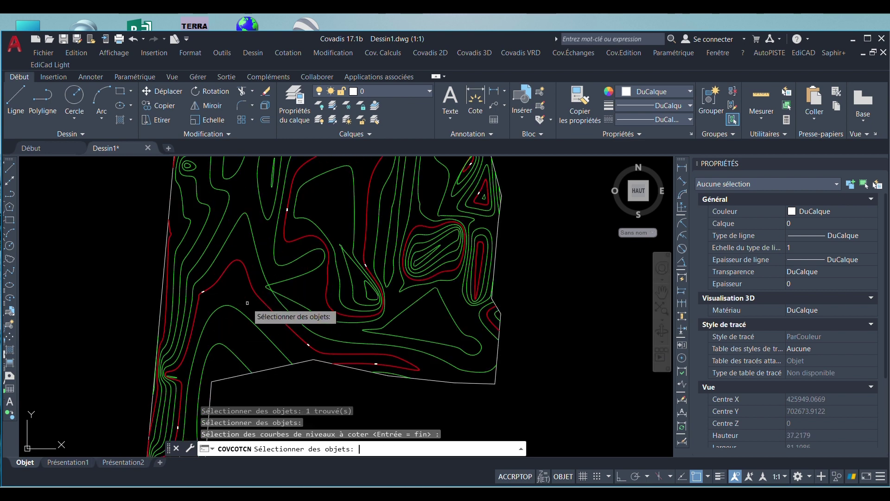
Examine the placed contour labels across the main area and on the oval and triangular contours near the eastern boundary.
scroll(247, 302, down, 5)
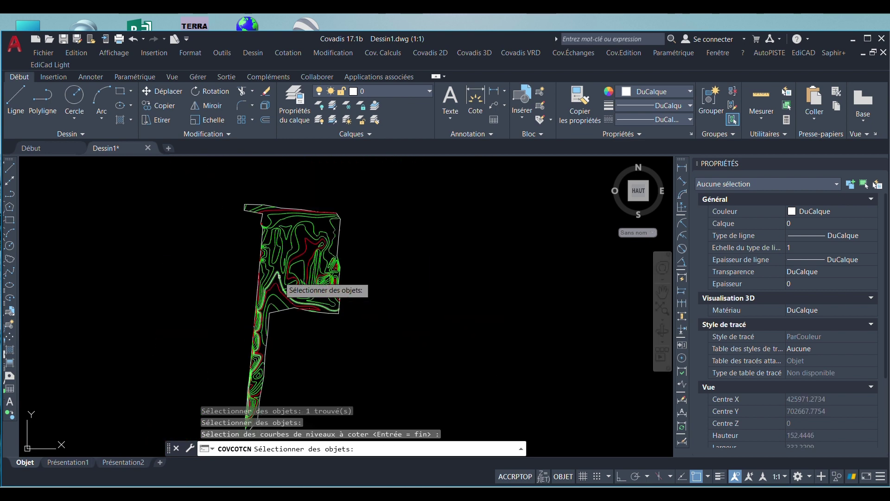
scroll(294, 309, up, 3)
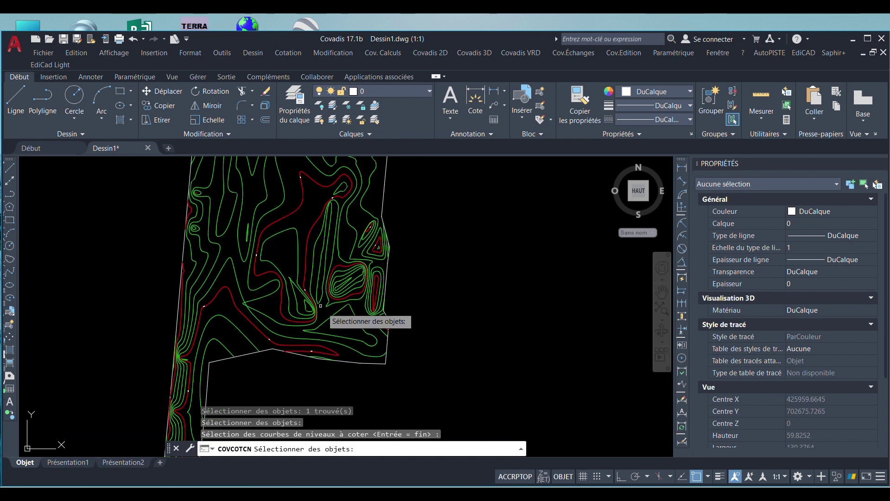
scroll(340, 184, up, 3)
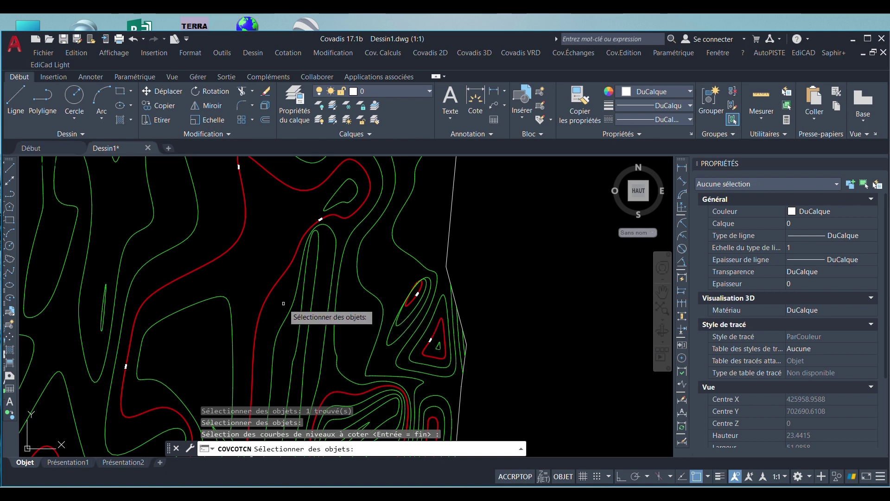
scroll(286, 232, down, 2)
scroll(339, 269, up, 2)
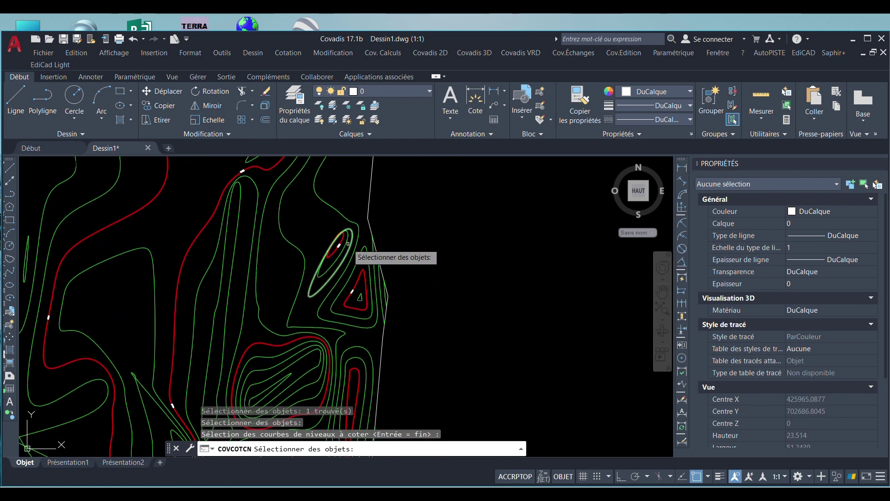
scroll(348, 244, up, 5)
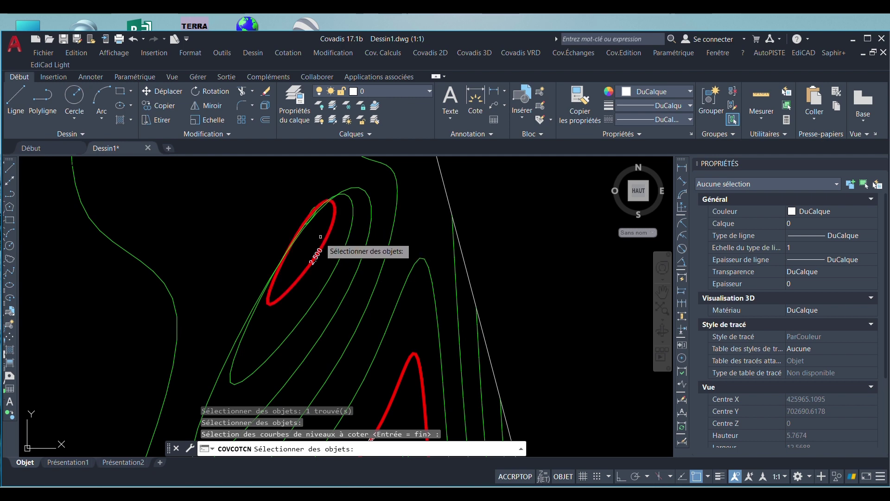
scroll(324, 237, down, 3)
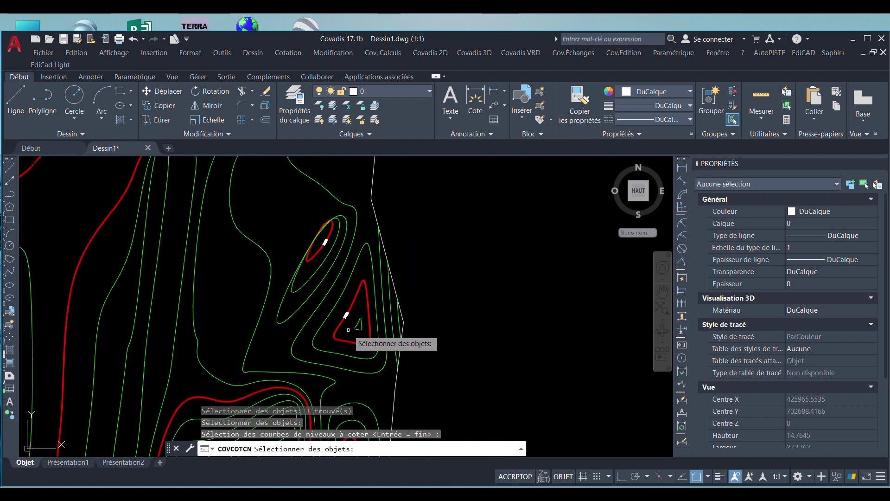
scroll(362, 327, up, 3)
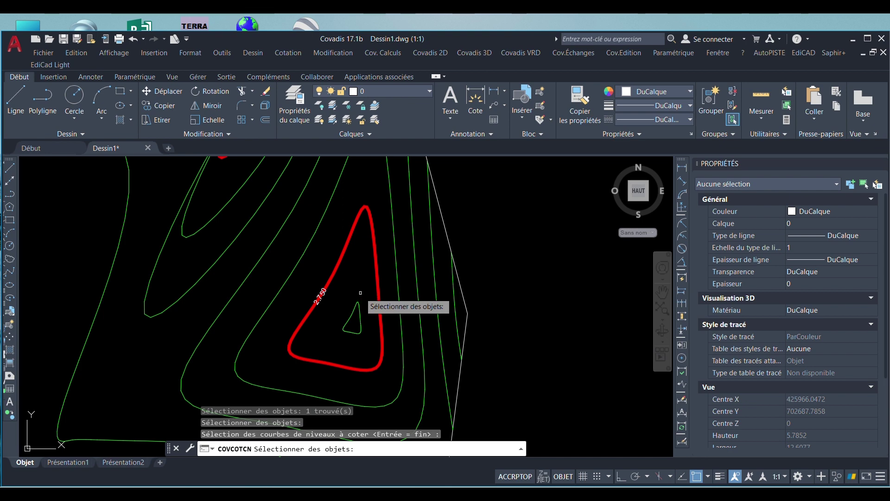
scroll(357, 302, down, 3)
scroll(367, 323, down, 6)
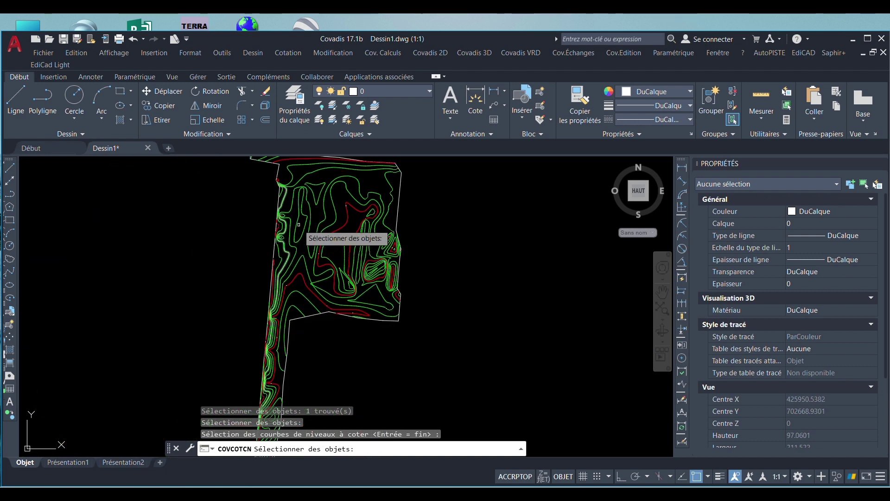
Label the red contour running along the northern boundary at the same regular intervals.
scroll(316, 228, up, 3)
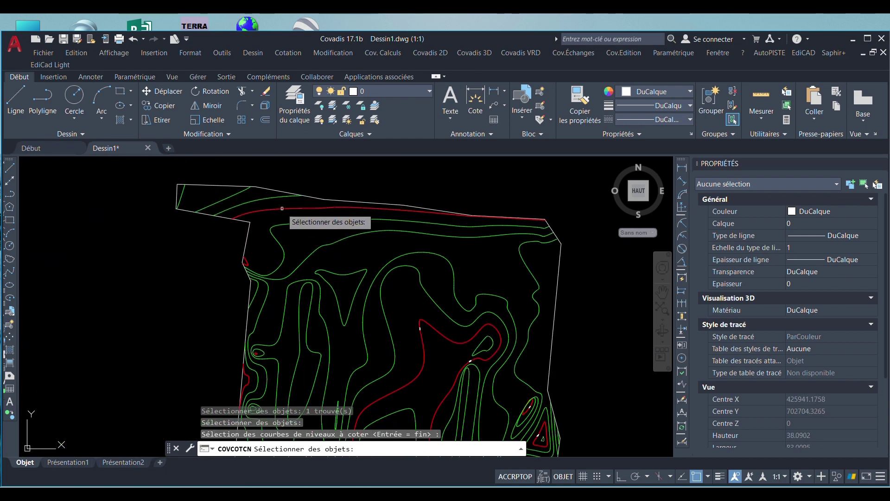
click(279, 207)
key(Return)
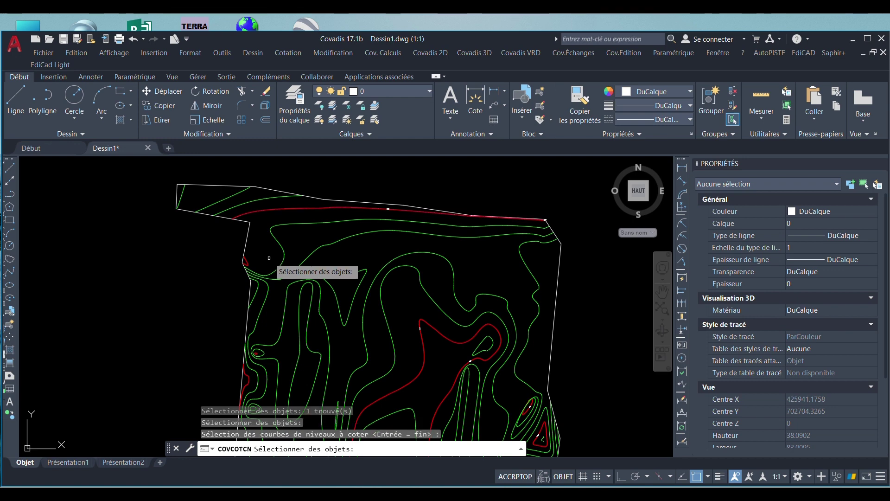
Try to label the short red contour at the northwestern boundary at regular intervals and end the labelling command.
scroll(245, 261, up, 4)
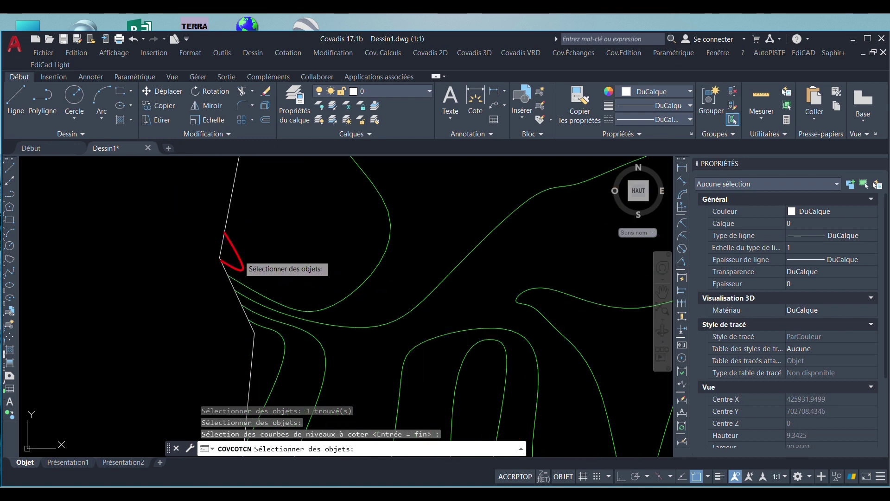
click(239, 255)
key(Return)
key(Return)
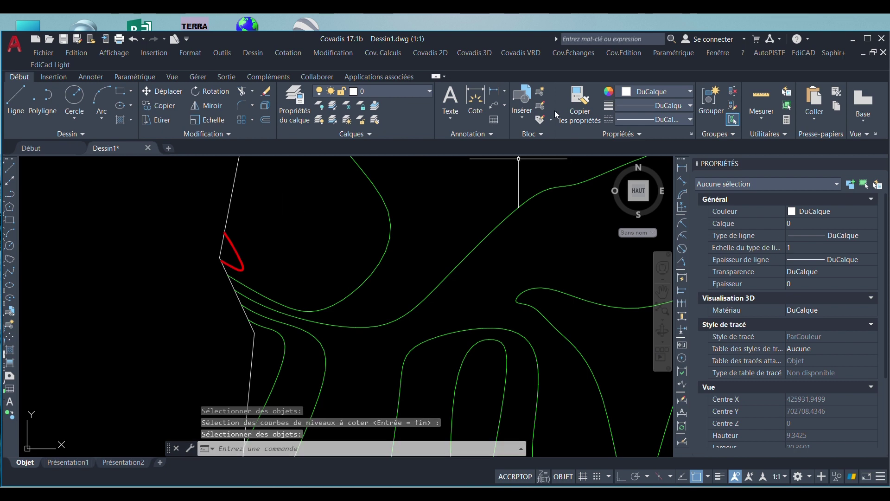
Label the short red contour at the northwestern boundary with manual placement, keeping the text unflipped, and end the labelling command.
click(482, 55)
mouse_move(520, 53)
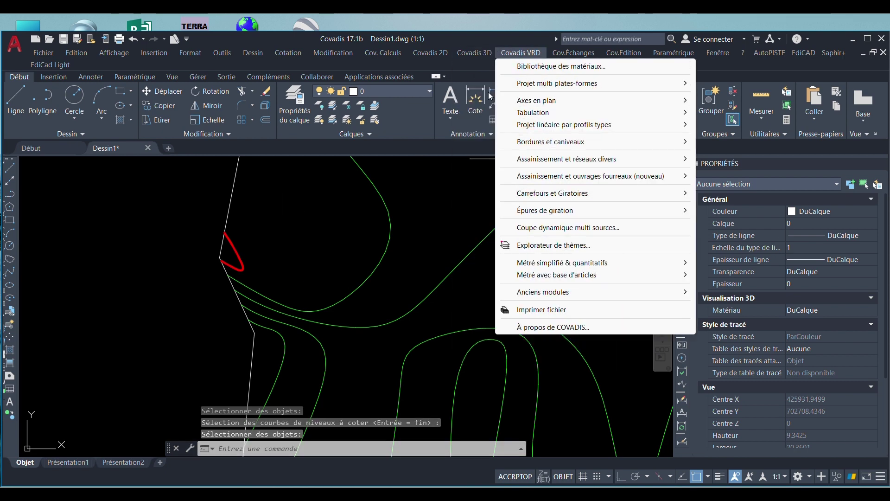
mouse_move(474, 54)
mouse_move(521, 200)
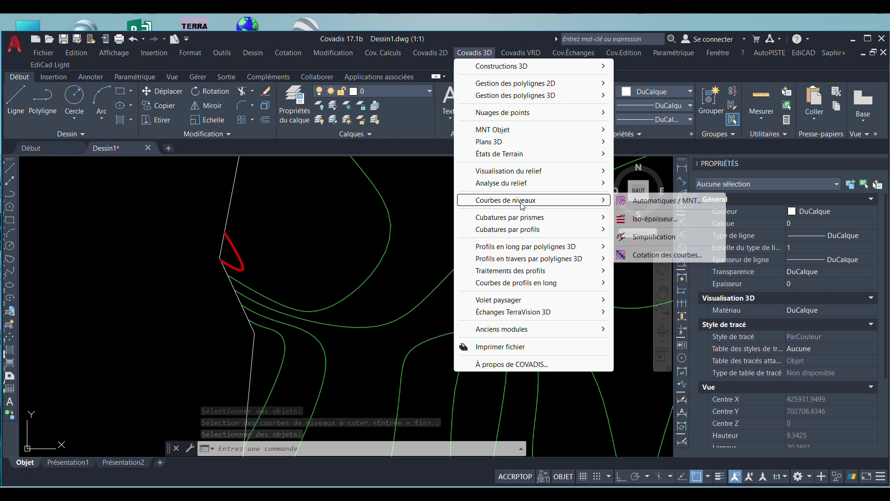
click(654, 256)
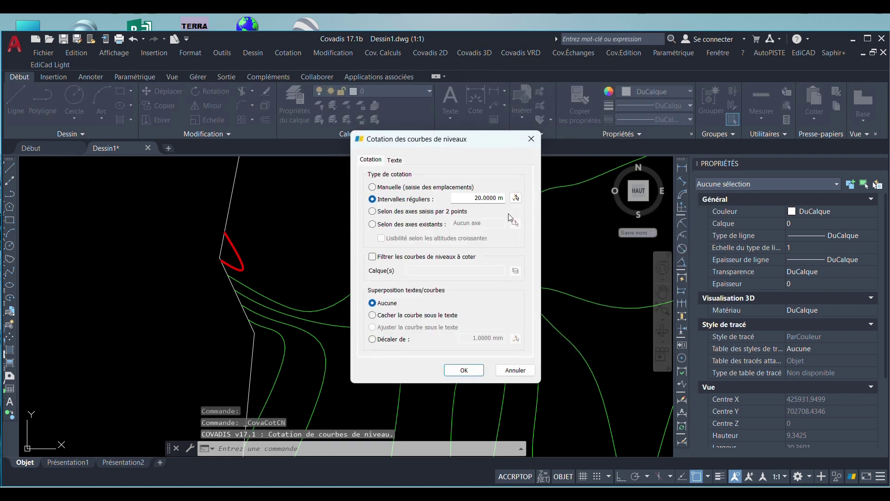
click(464, 370)
click(235, 254)
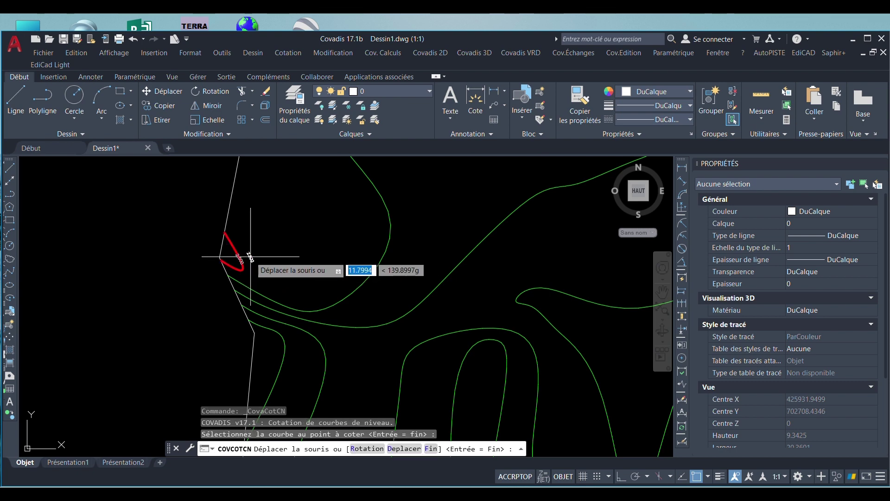
click(250, 256)
key(Return)
scroll(278, 223, down, 5)
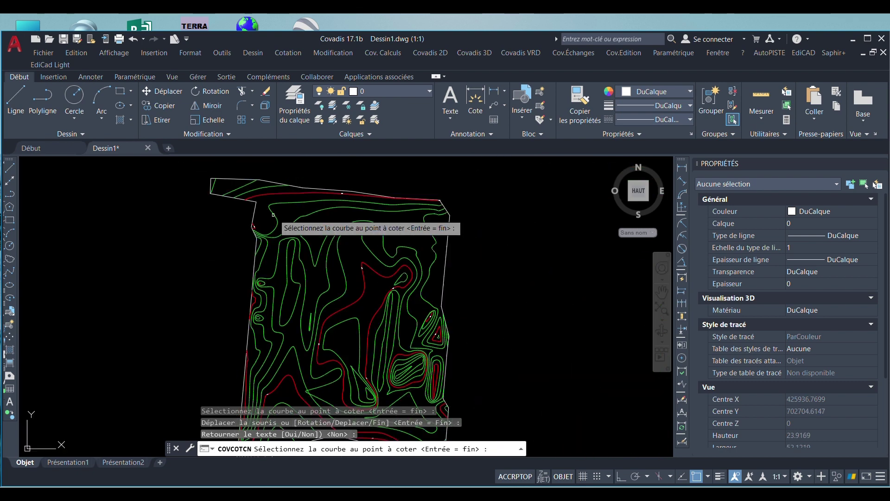
scroll(288, 233, down, 2)
key(Escape)
Select all contour labels through one similar label at the northwestern boundary and set their text height to 1.
scroll(287, 234, up, 6)
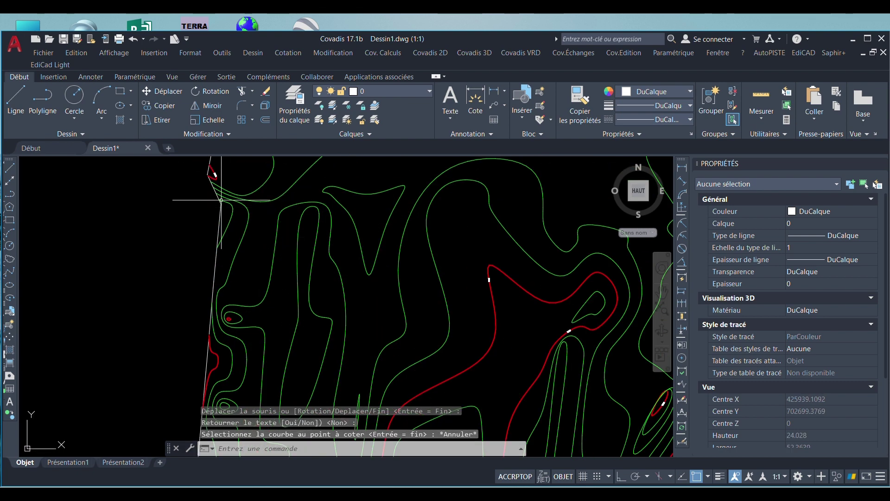
scroll(239, 250, down, 5)
scroll(245, 260, up, 7)
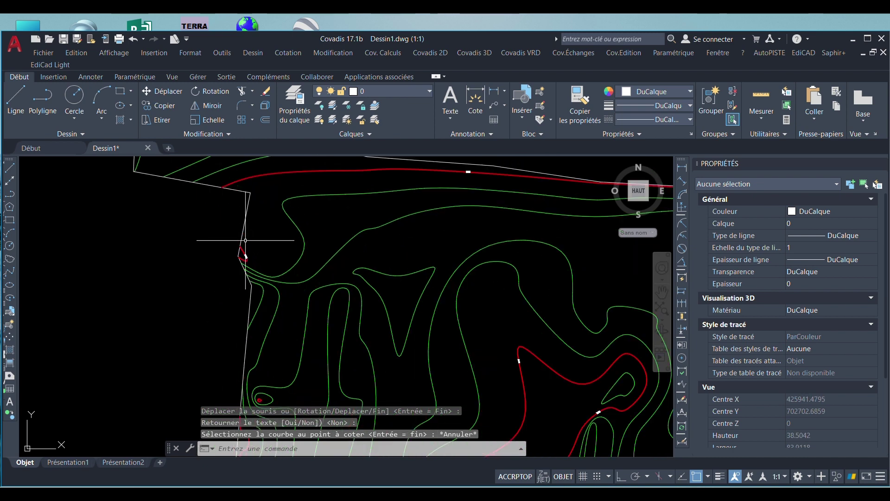
click(245, 256)
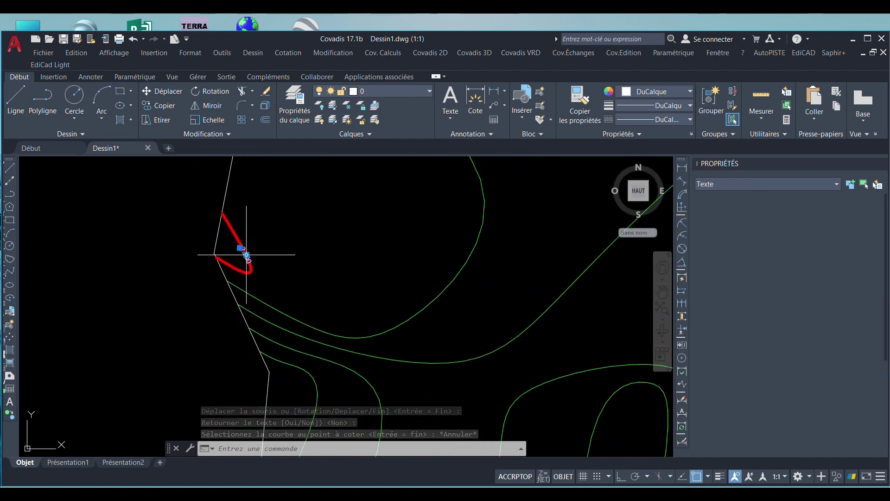
scroll(269, 236, down, 3)
right_click(301, 250)
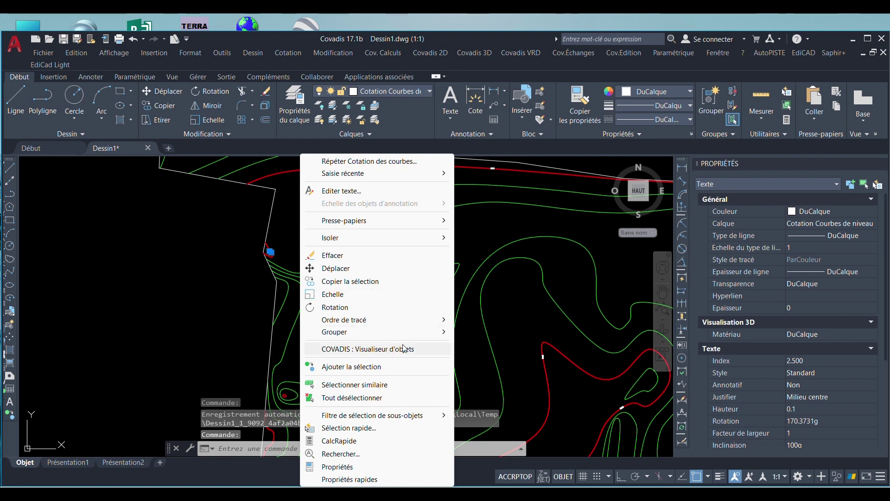
click(394, 386)
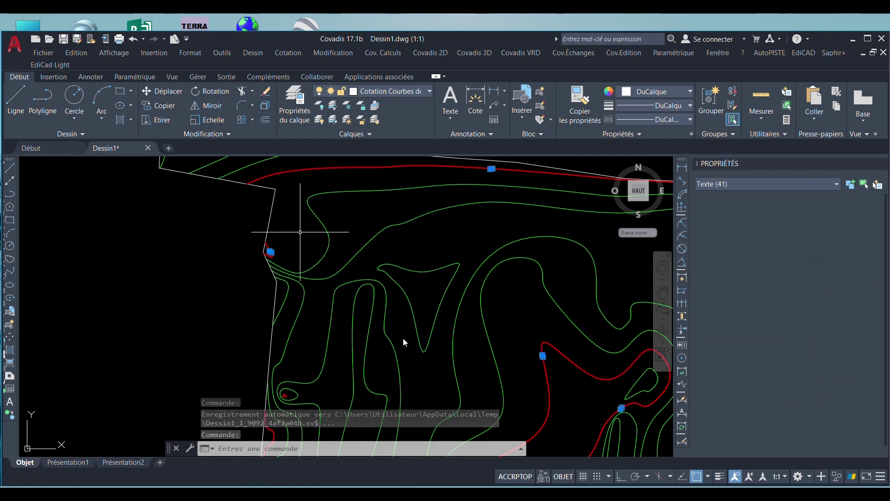
click(828, 410)
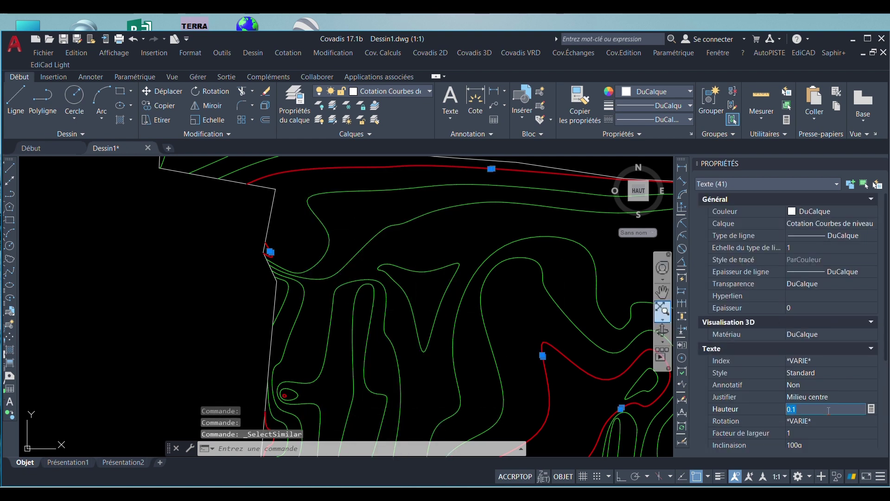
text(1)
key(Return)
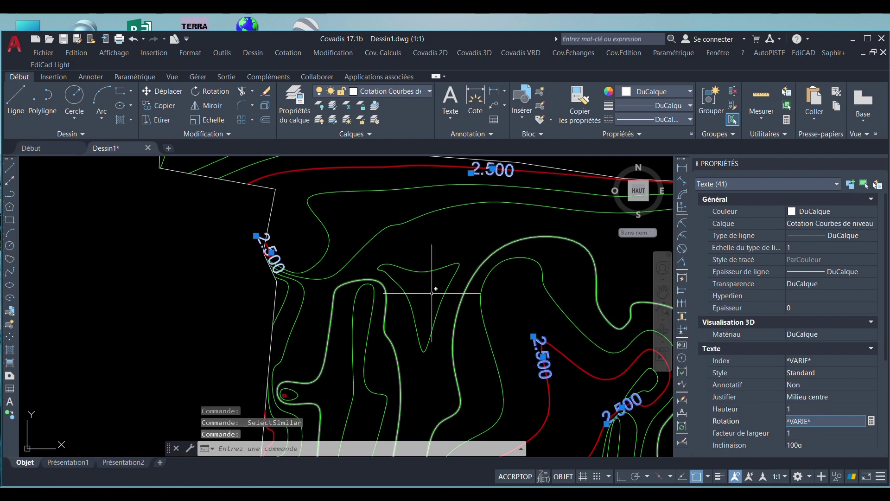
scroll(428, 253, down, 5)
key(Escape)
Examine the enlarged contour labels across the main area and along the narrow southern strip.
scroll(441, 327, up, 6)
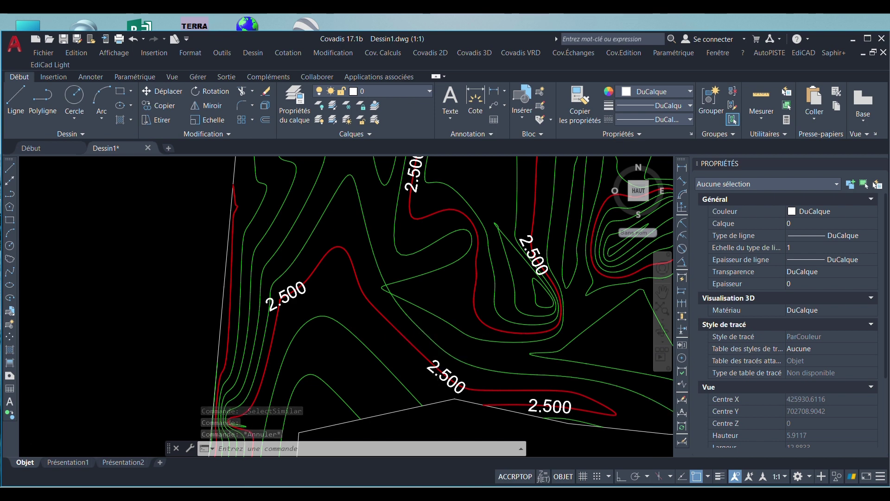
scroll(467, 174, down, 8)
scroll(467, 174, up, 1)
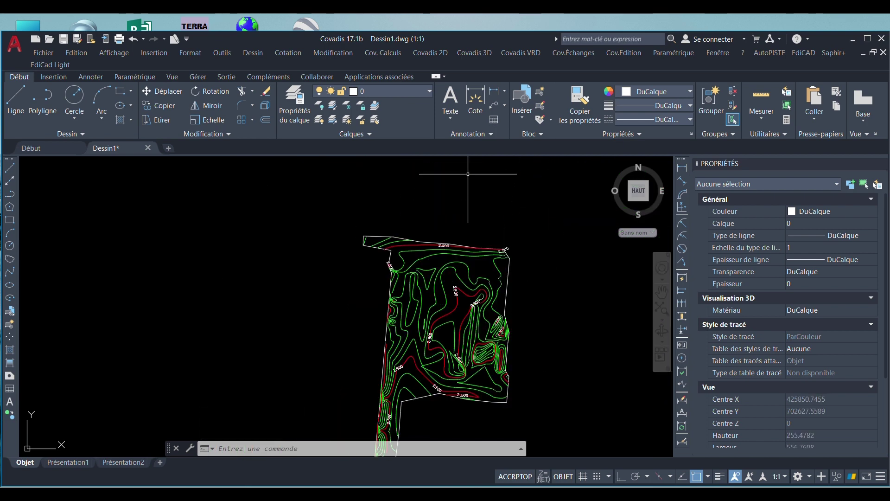
scroll(467, 174, up, 2)
scroll(466, 306, down, 4)
scroll(464, 342, up, 2)
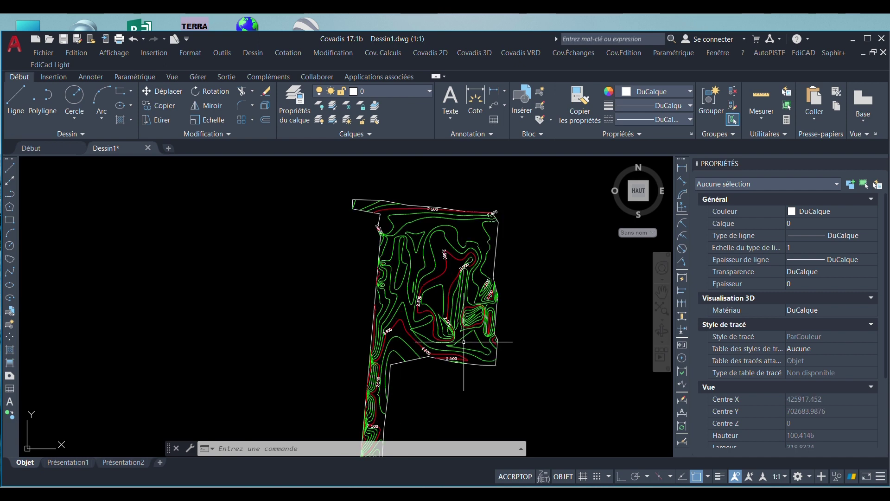
scroll(477, 248, down, 4)
scroll(464, 277, up, 2)
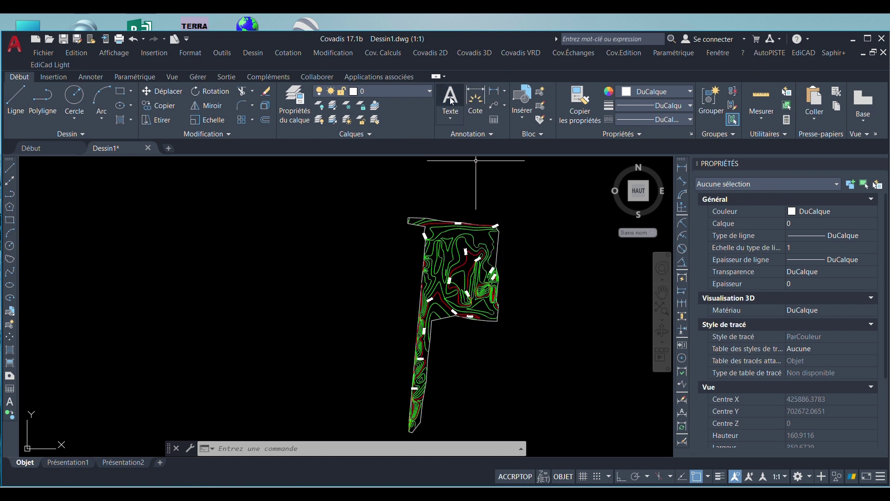
scroll(477, 232, up, 3)
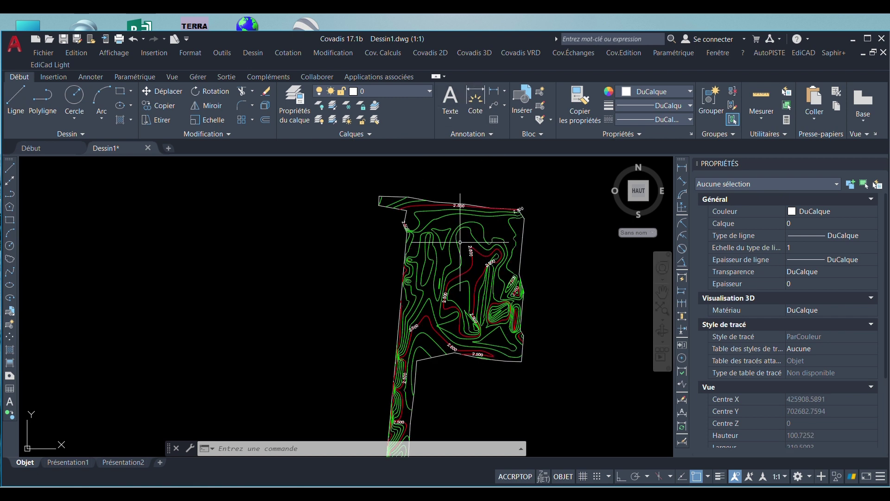
scroll(483, 157, down, 2)
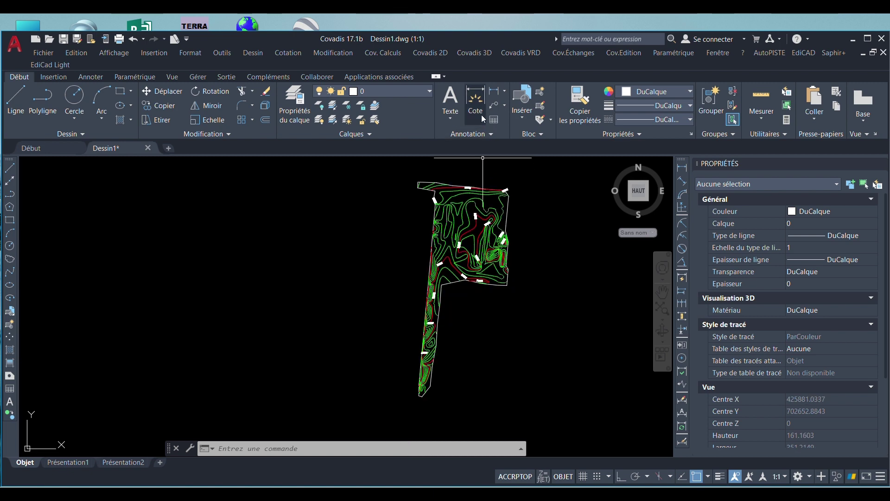
scroll(459, 246, up, 5)
scroll(472, 360, down, 2)
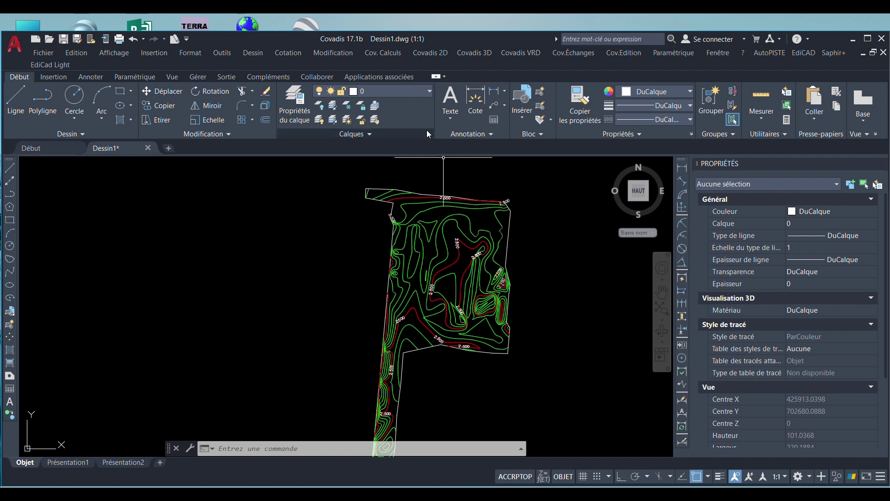
Freeze the layers of the contour labels, the red contours and the green contours by picking one object on each.
click(349, 104)
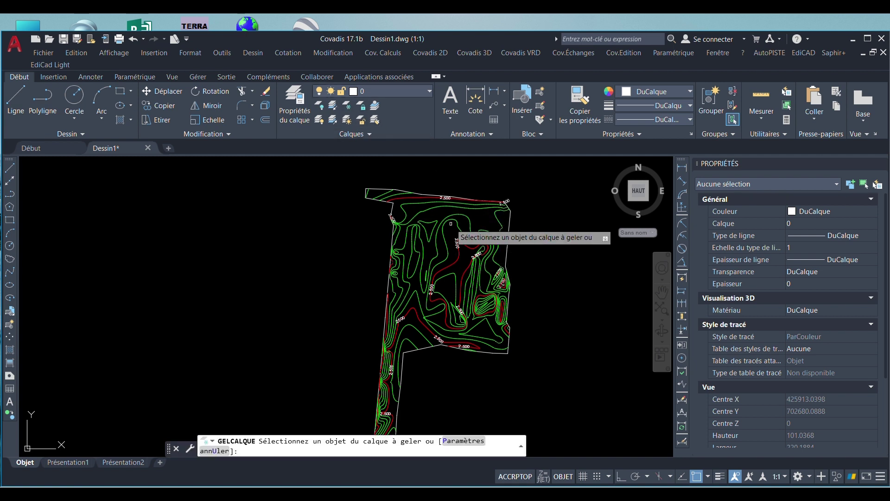
click(456, 241)
click(455, 242)
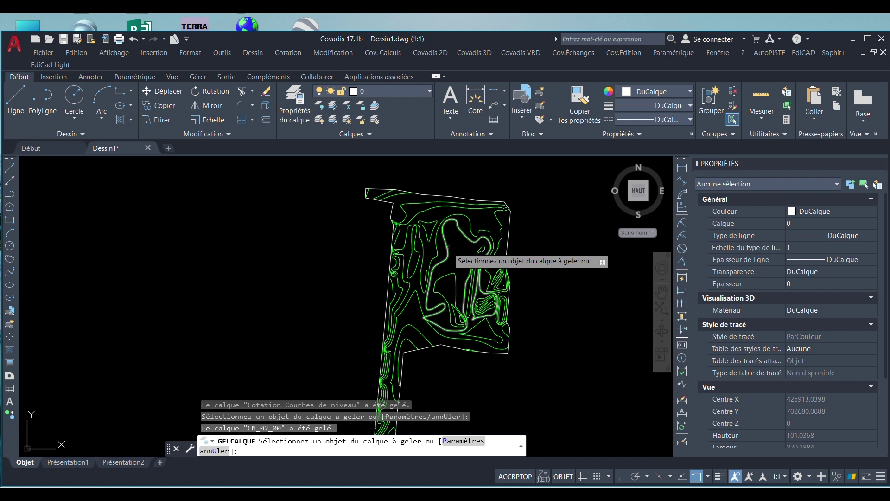
click(445, 241)
right_click(441, 241)
click(470, 246)
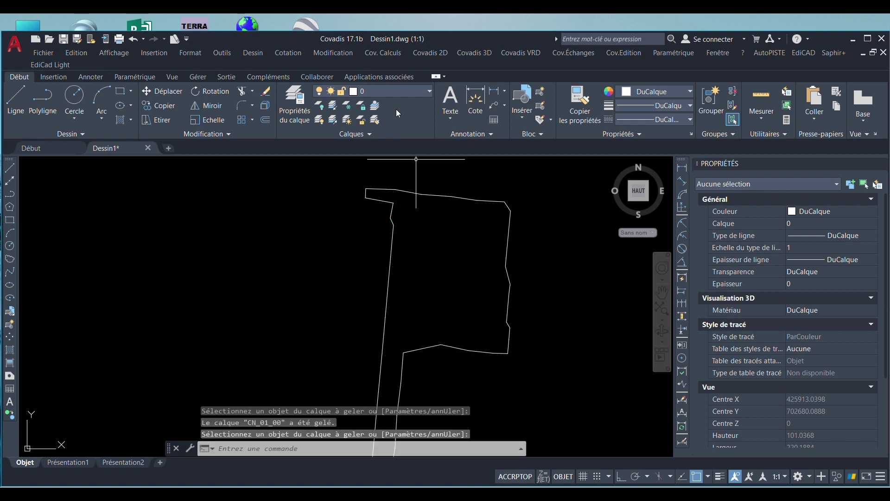
Thaw the Coord_Recol layer and examine the surveyed points inside the perimeter.
click(402, 92)
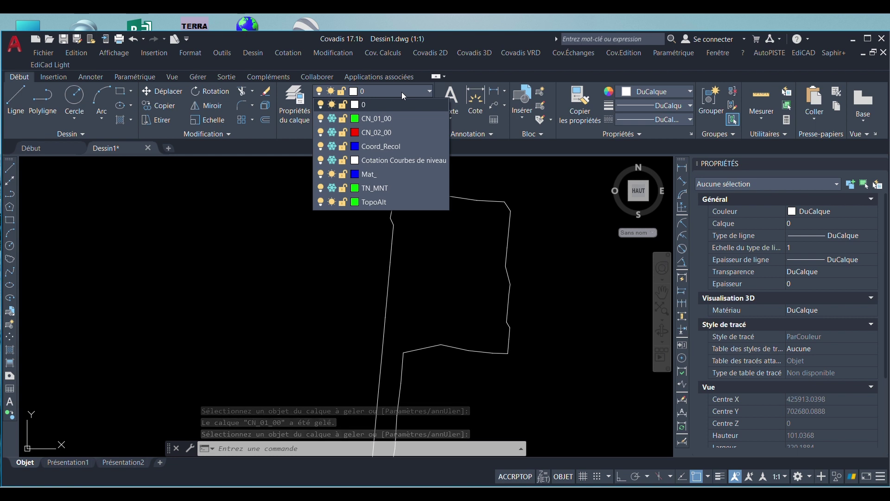
click(332, 146)
scroll(424, 270, up, 2)
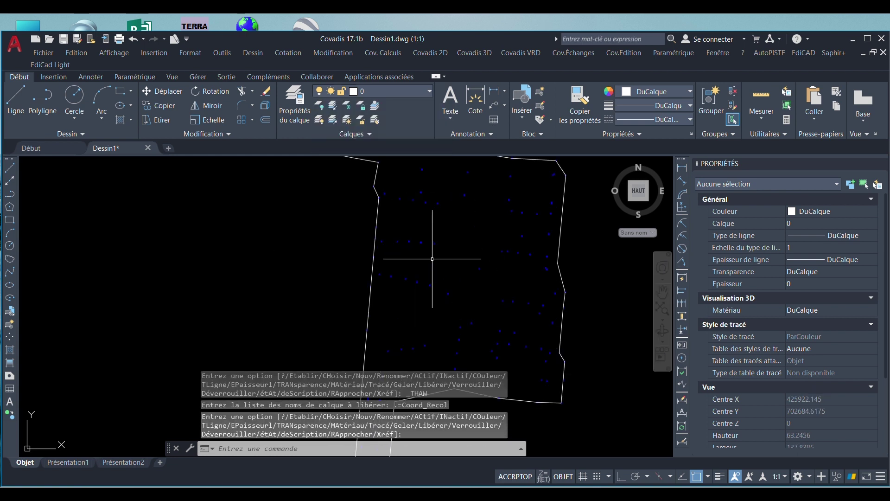
scroll(445, 250, up, 1)
scroll(453, 246, down, 3)
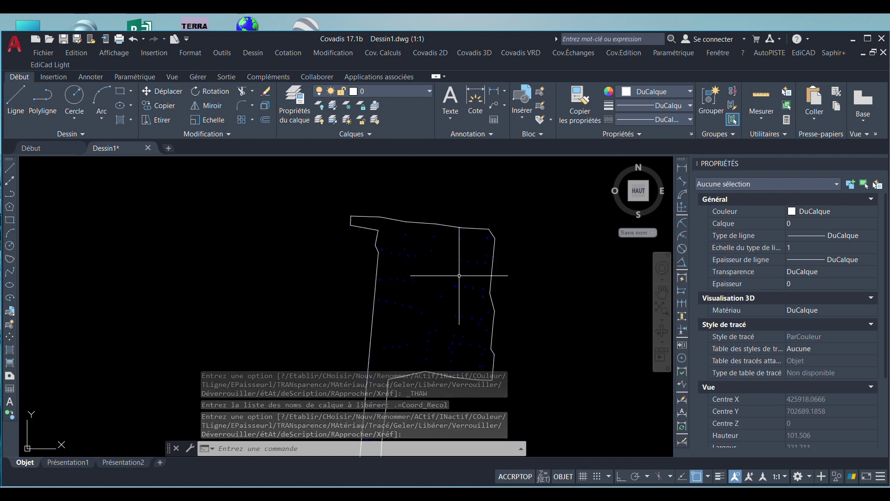
scroll(469, 237, up, 3)
scroll(461, 235, down, 3)
scroll(477, 250, up, 2)
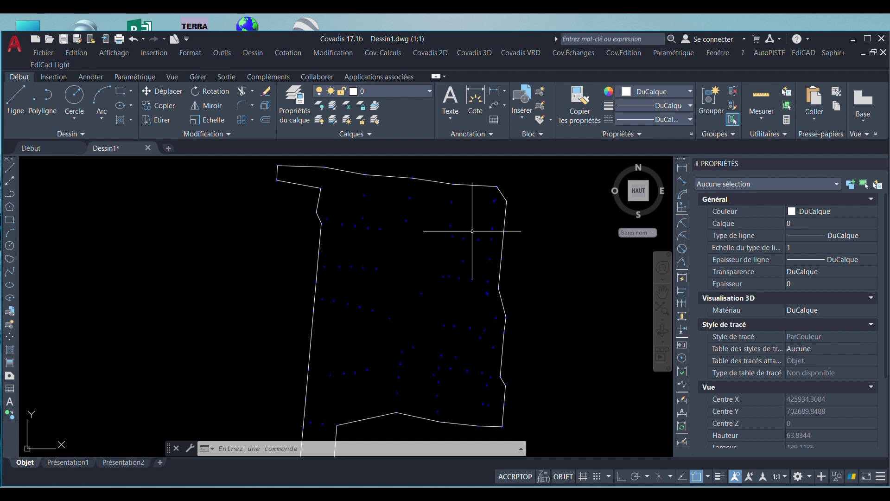
Select the surveyed points in the middle of the main area with two crossing windows and copy them to the clipboard.
click(472, 231)
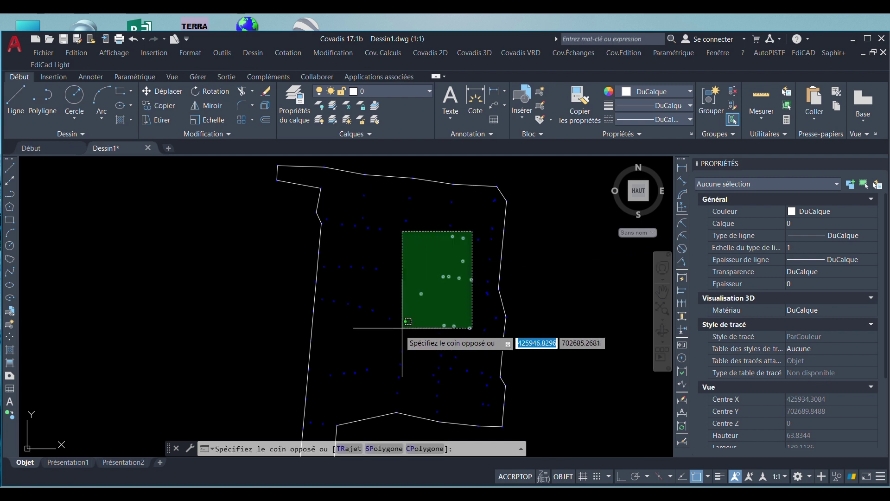
click(365, 373)
click(452, 222)
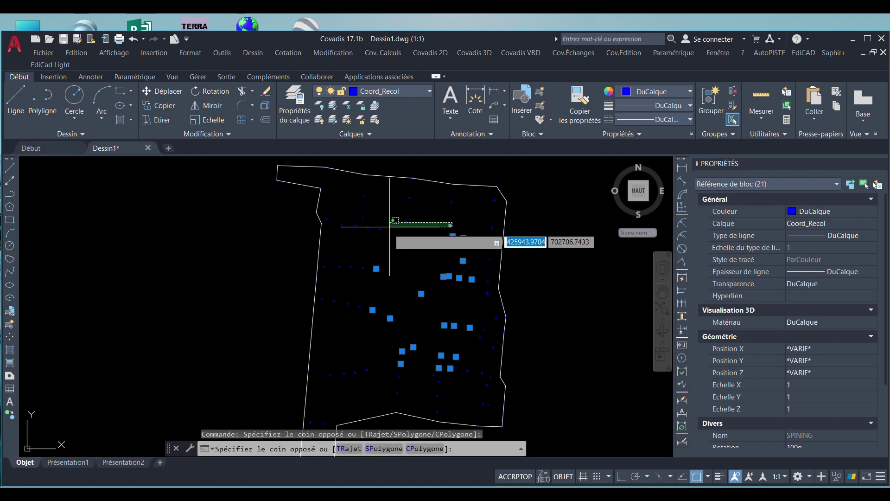
click(371, 248)
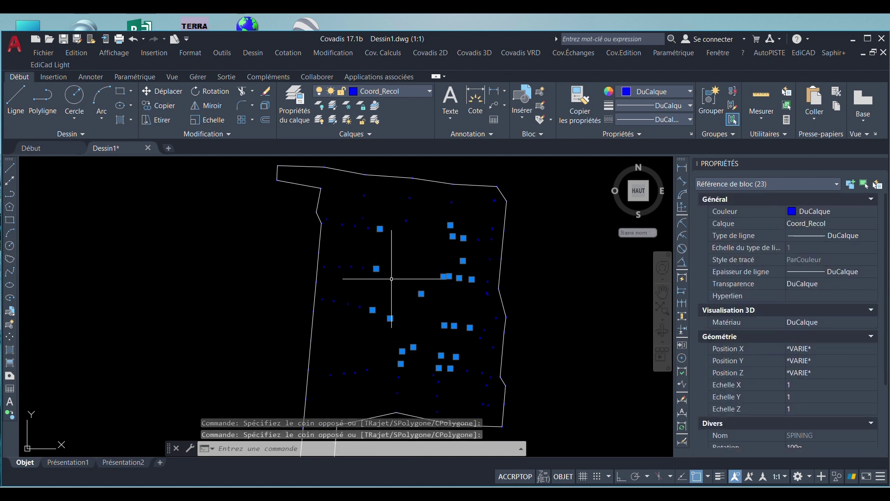
right_click(418, 265)
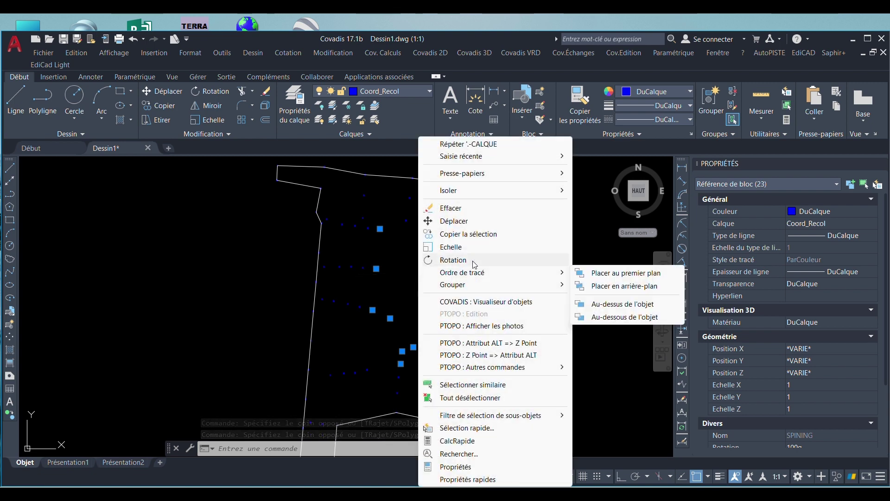
mouse_move(503, 173)
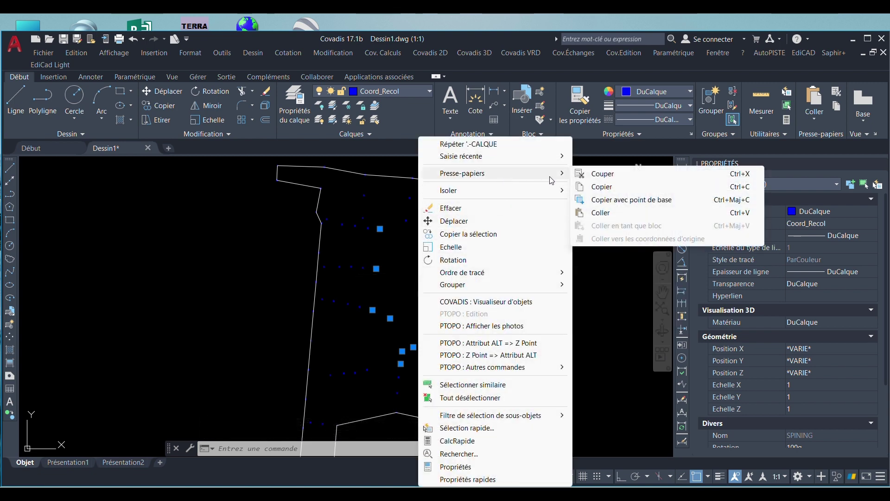
click(598, 186)
Create a new drawing, dismiss its scale selection, and paste the copied points at their original coordinates.
click(174, 150)
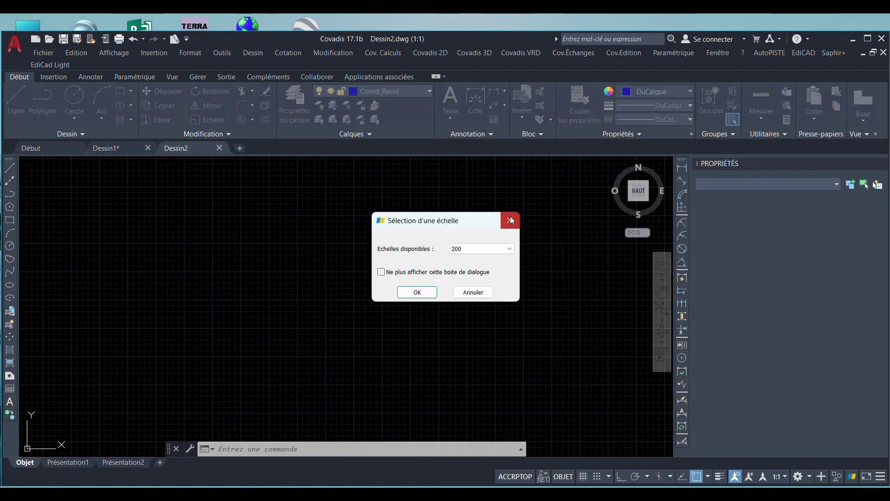
click(510, 220)
right_click(343, 210)
mouse_move(385, 239)
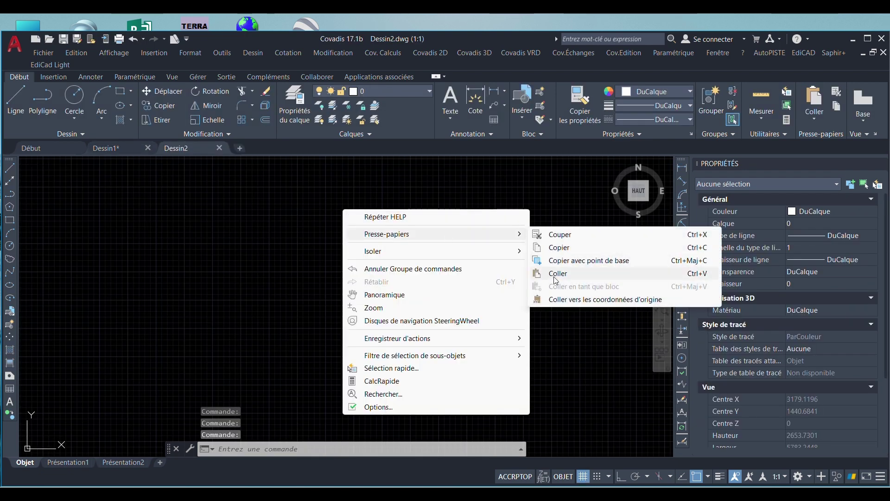
click(550, 299)
right_click(549, 298)
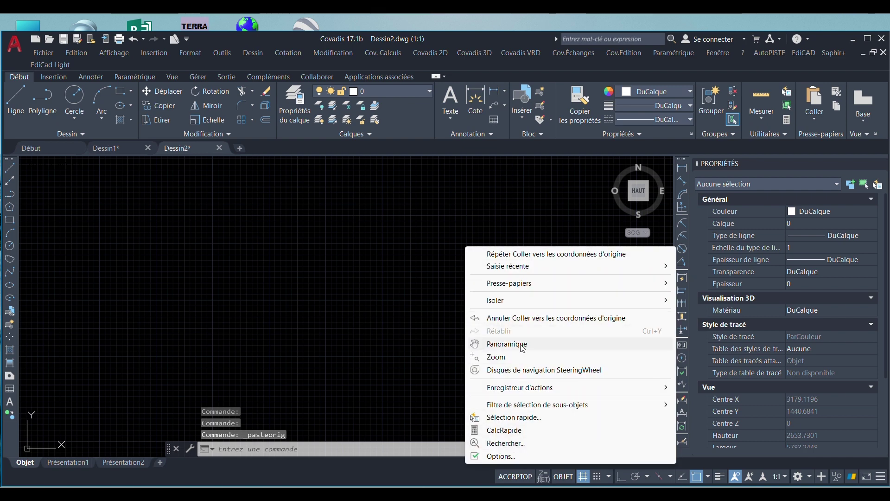
click(507, 358)
right_click(442, 271)
click(471, 363)
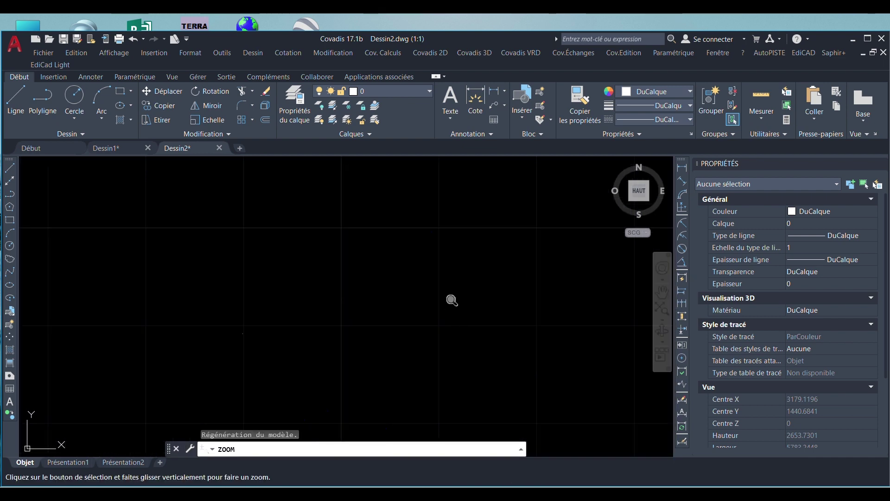
Leave the zoom command and turn off the drawing grid.
right_click(451, 300)
click(472, 302)
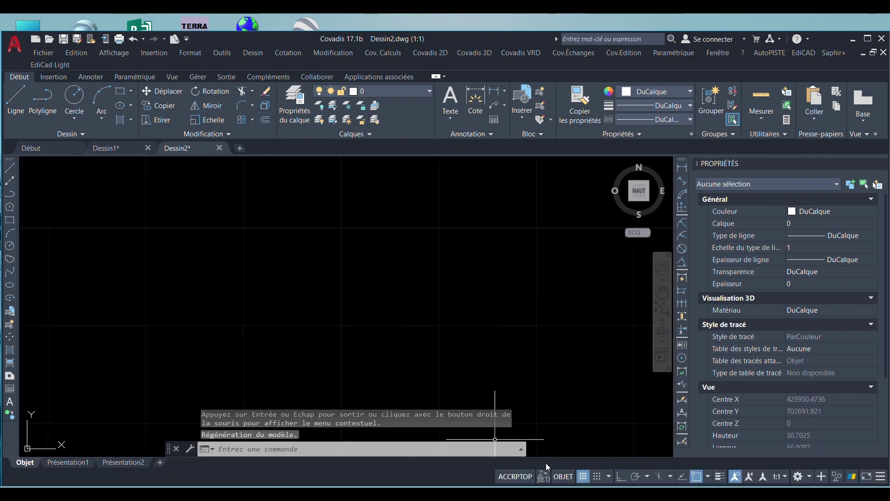
click(580, 477)
scroll(457, 307, down, 5)
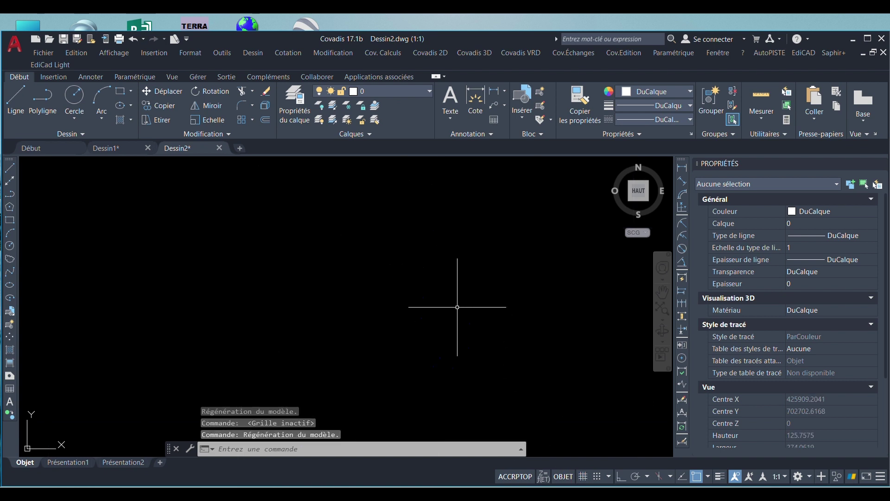
Select the outer points of the pasted group with successive crossing windows, leaving out the points in the middle.
click(502, 231)
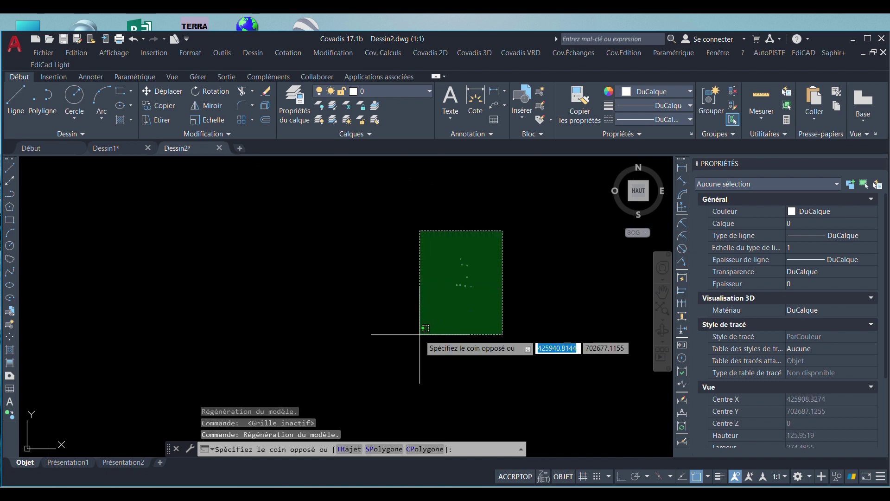
click(460, 347)
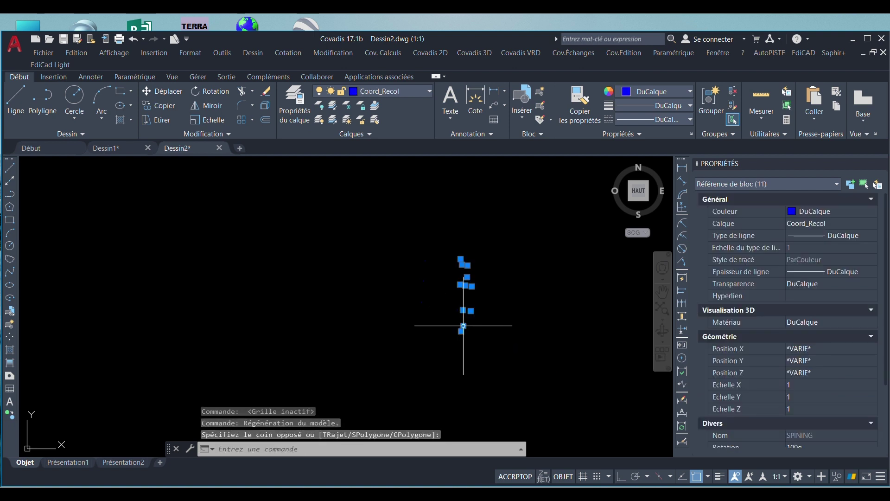
scroll(458, 284, up, 3)
click(429, 237)
click(358, 304)
scroll(404, 358, up, 4)
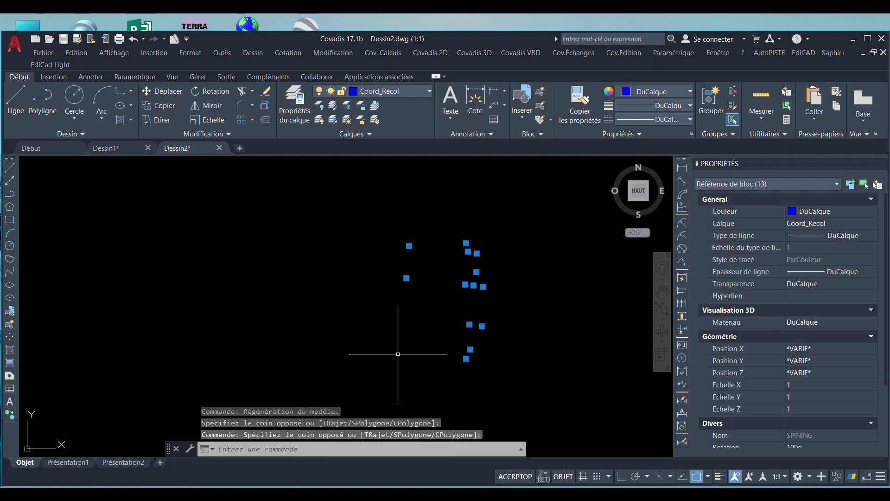
click(400, 335)
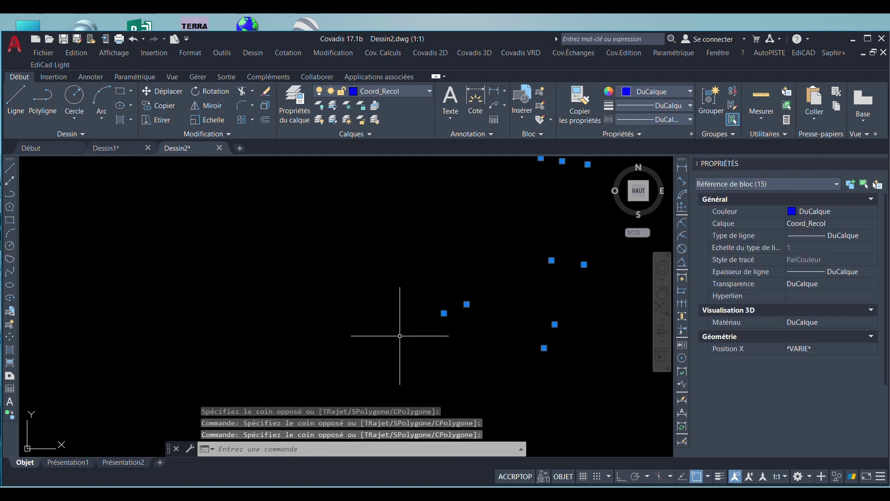
click(444, 339)
click(409, 373)
click(591, 335)
click(491, 367)
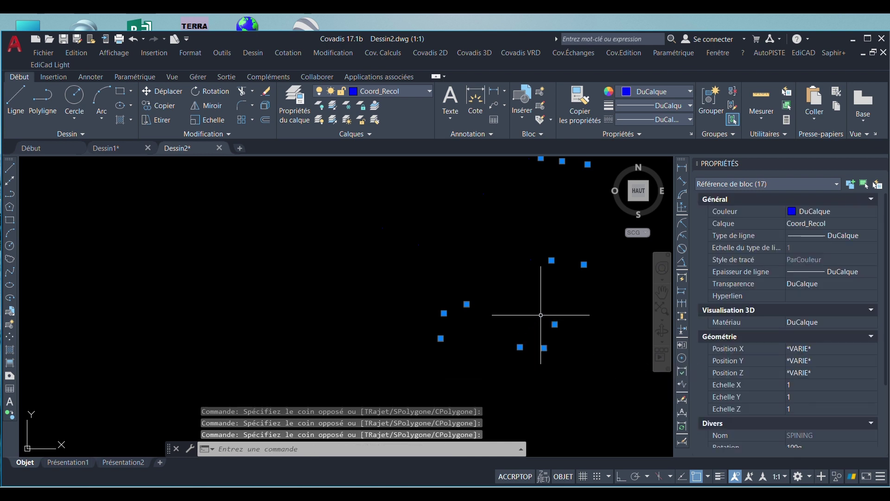
scroll(394, 264, down, 2)
scroll(395, 265, down, 2)
click(414, 248)
click(338, 282)
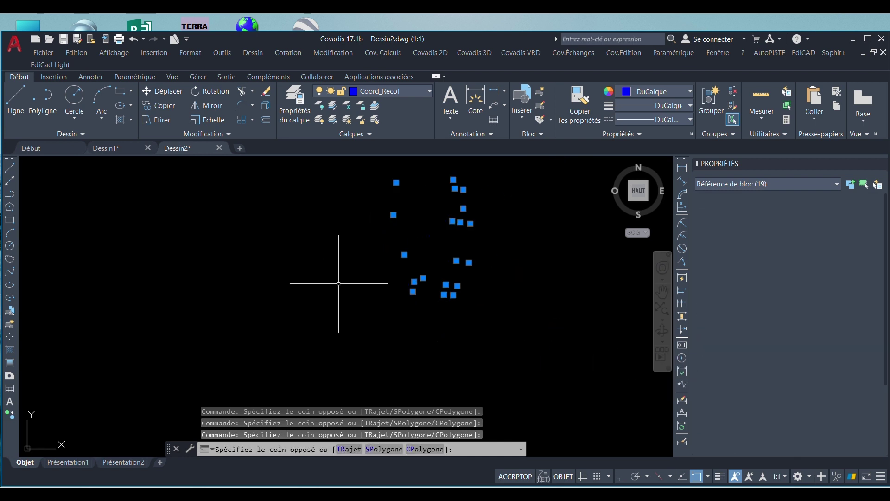
click(397, 242)
click(374, 279)
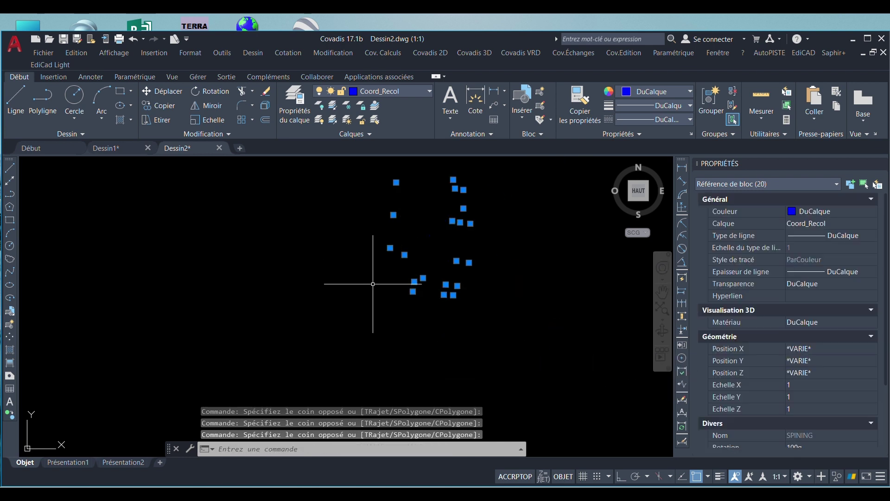
scroll(450, 269, down, 1)
Start the Covadis topographic point altitude modification with manual selection and points kept in 3D.
click(439, 58)
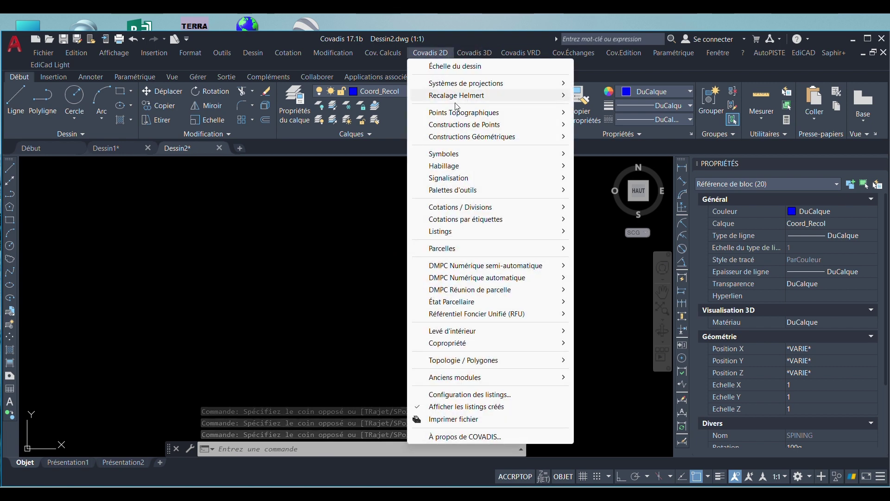
mouse_move(460, 114)
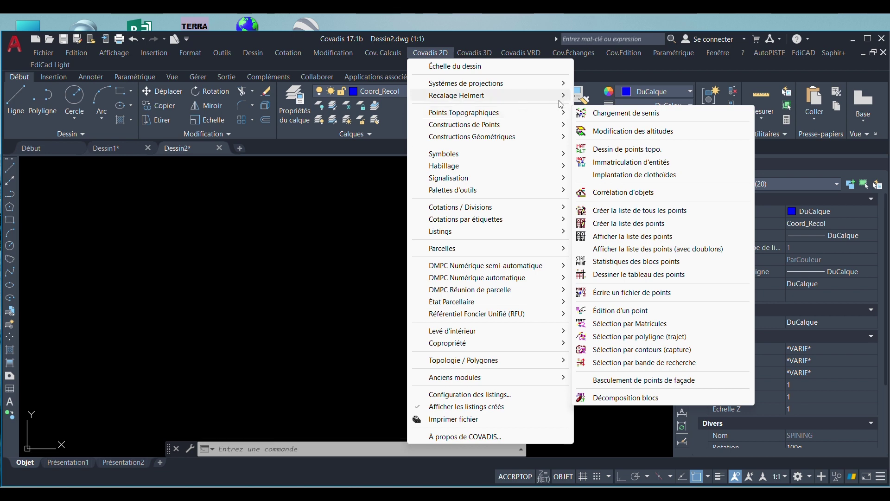
click(617, 134)
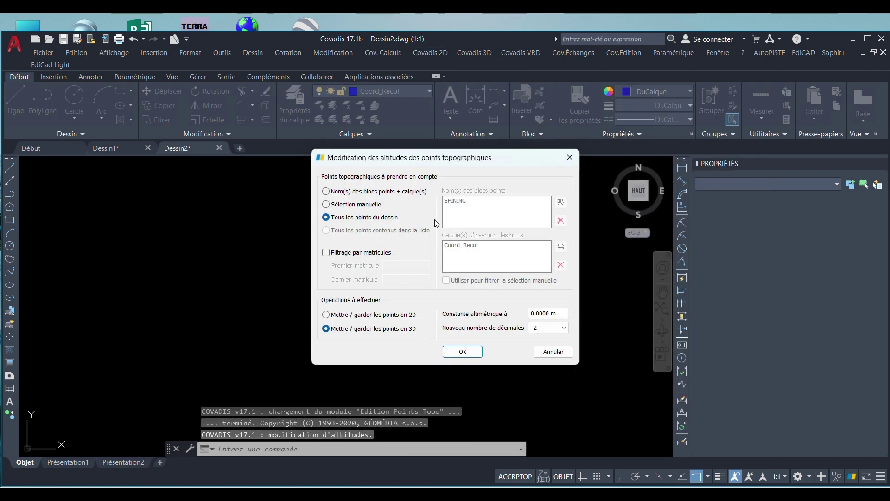
click(345, 204)
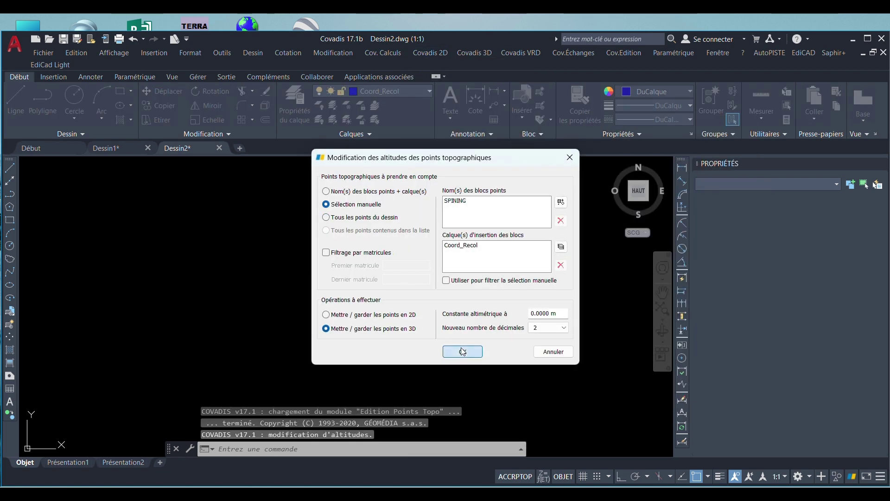
click(462, 351)
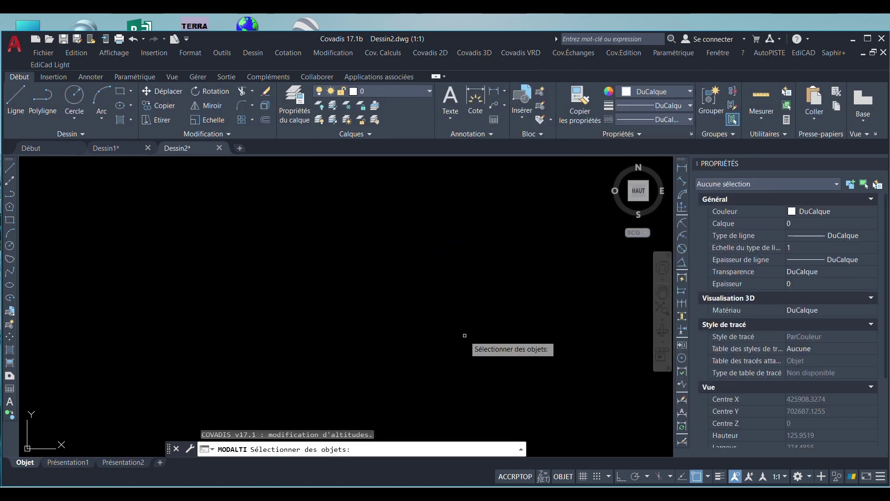
Pick the outer points with successive crossing windows and apply the altitude modification with a 0.0000 m constant and 2 decimals.
click(419, 175)
click(335, 296)
click(430, 271)
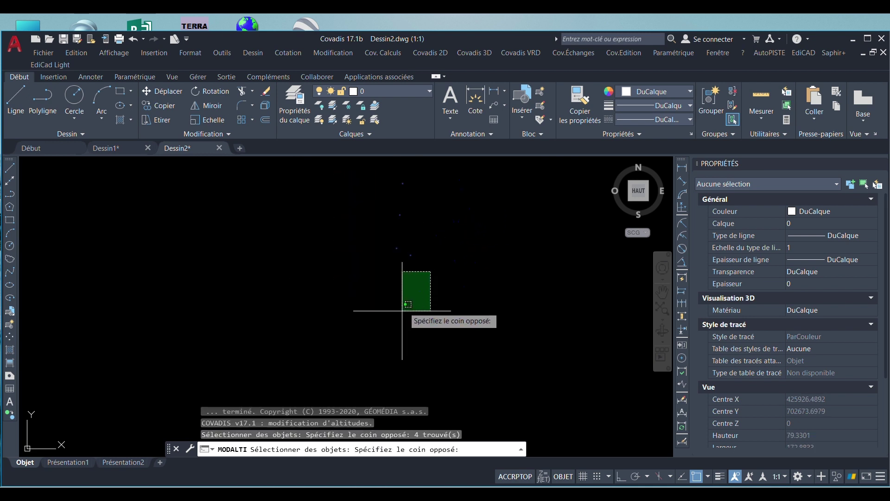
click(402, 310)
click(482, 284)
click(404, 328)
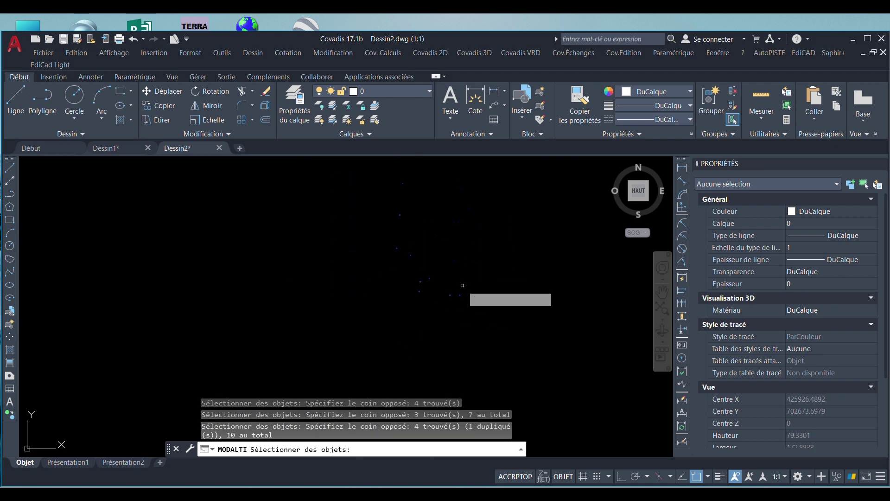
click(487, 254)
click(422, 285)
click(491, 205)
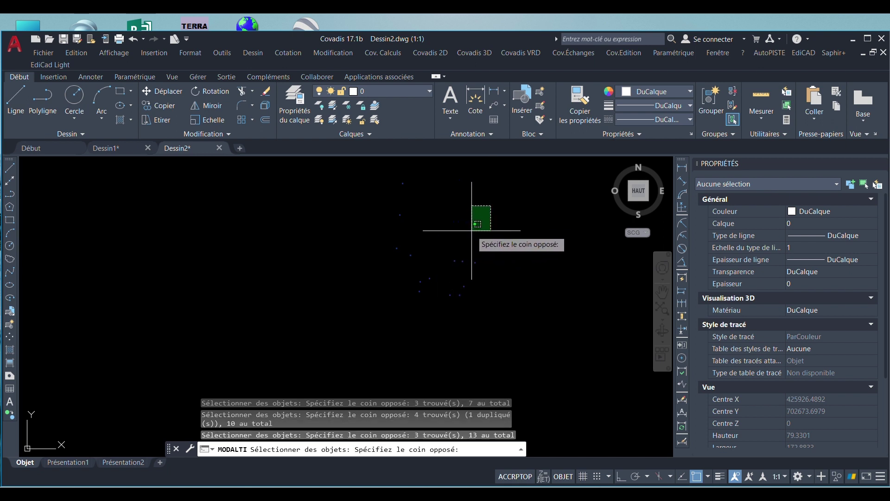
click(472, 229)
scroll(475, 206, up, 2)
click(436, 229)
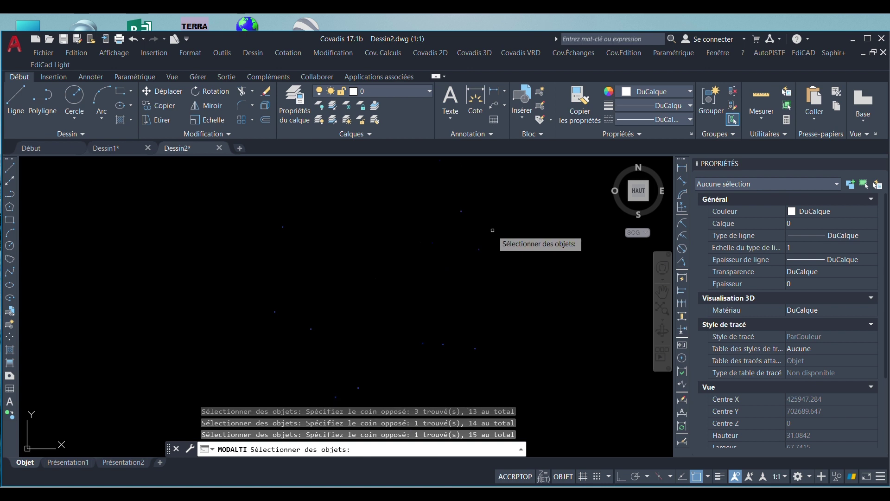
click(493, 231)
click(457, 274)
scroll(464, 295, down, 2)
click(485, 237)
click(436, 266)
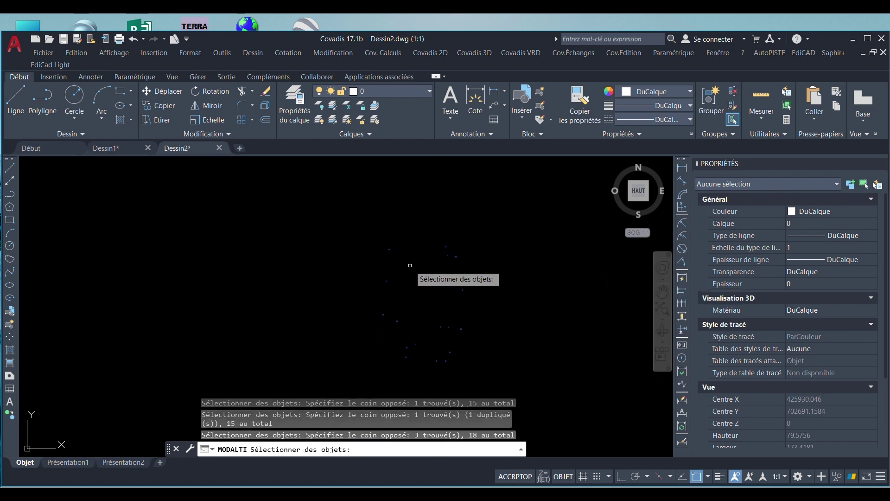
key(Return)
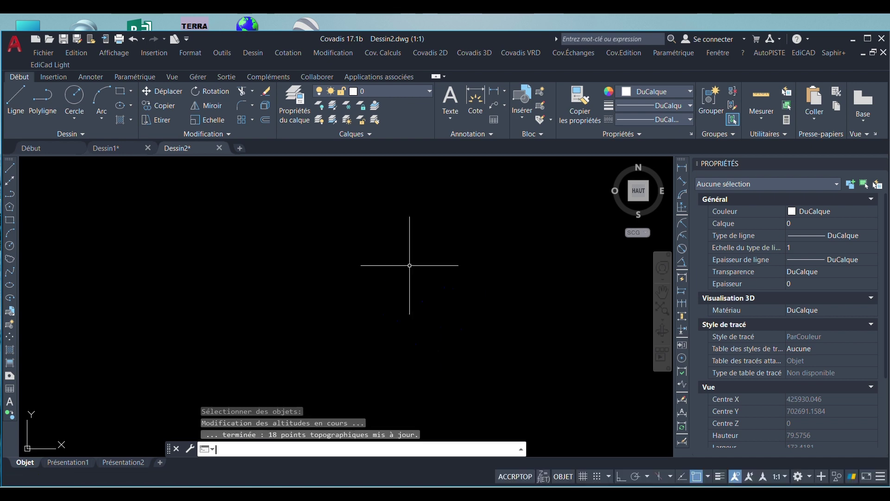
Repeat the altitude modification with an altimetric constant of 2.0000 m and 3 decimals.
key(Return)
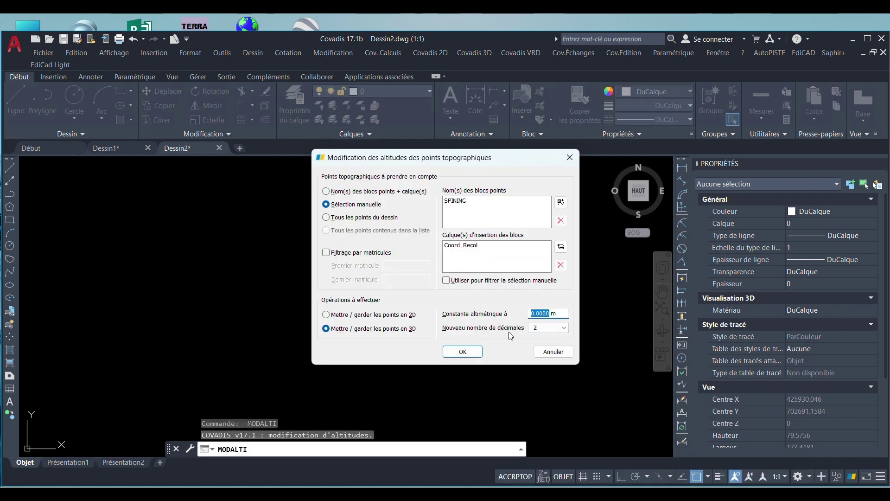
text(2)
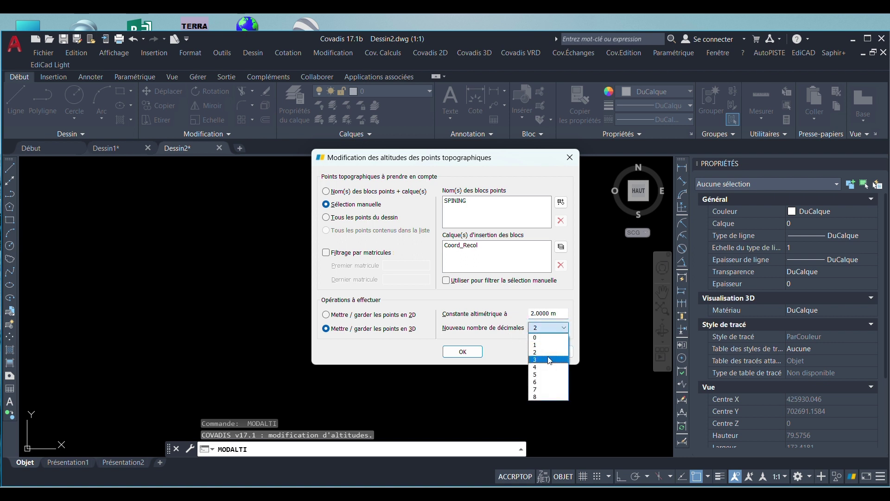
click(550, 360)
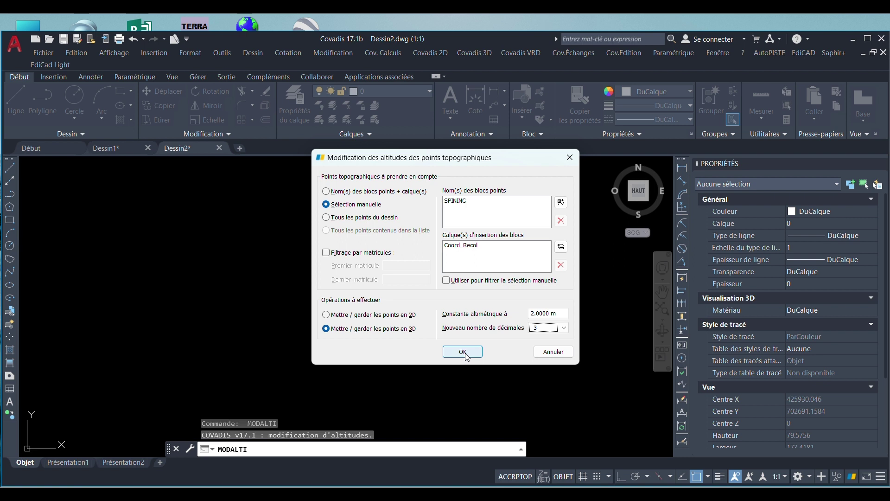
click(466, 354)
Window-select the outer points around the group and apply the 2 m altitude change to them.
click(406, 242)
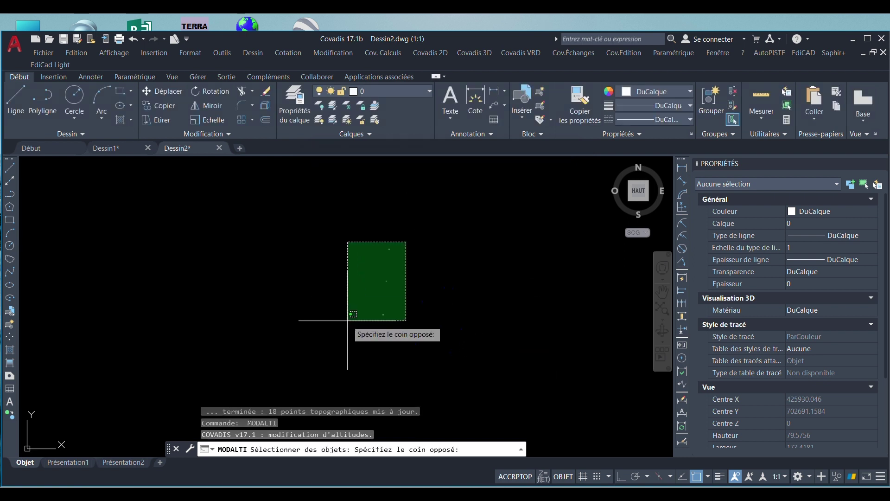
click(347, 320)
click(411, 308)
click(341, 391)
click(415, 366)
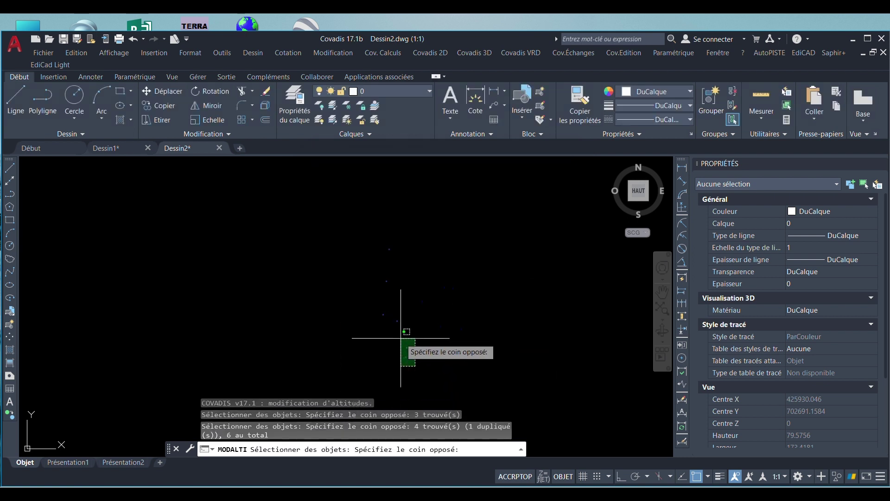
click(401, 338)
click(465, 363)
click(430, 339)
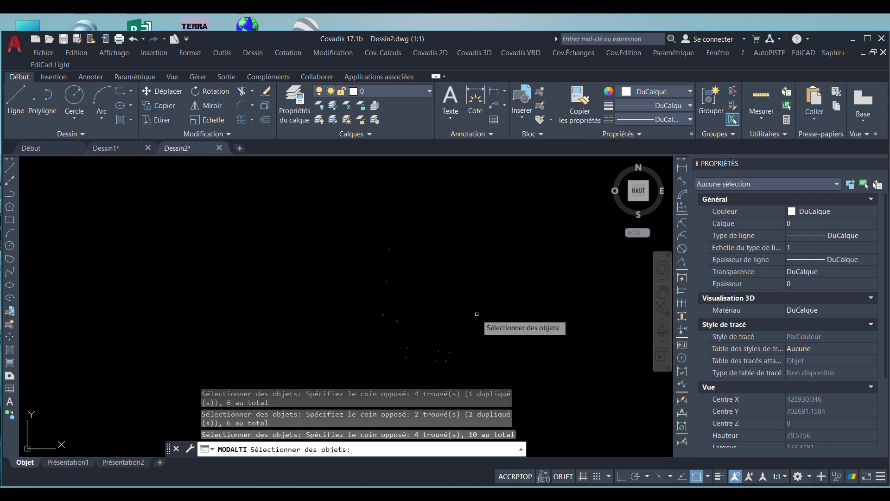
click(480, 302)
click(447, 341)
click(481, 276)
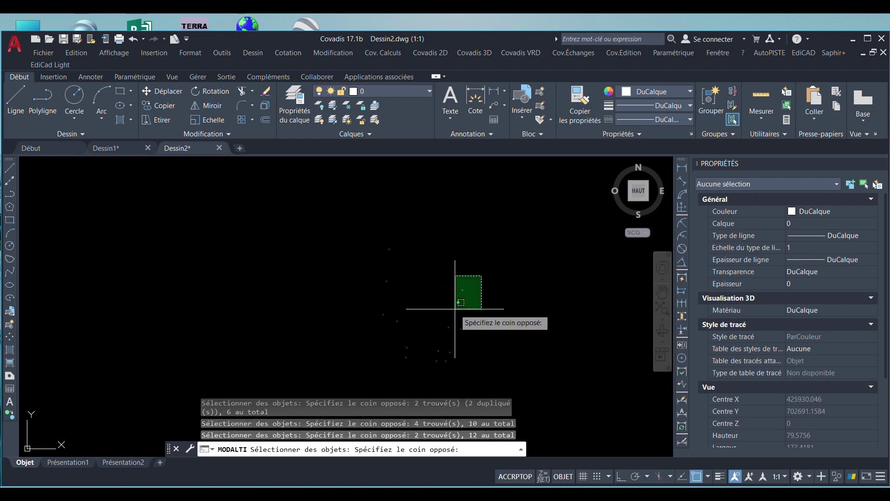
click(455, 308)
click(472, 231)
click(442, 268)
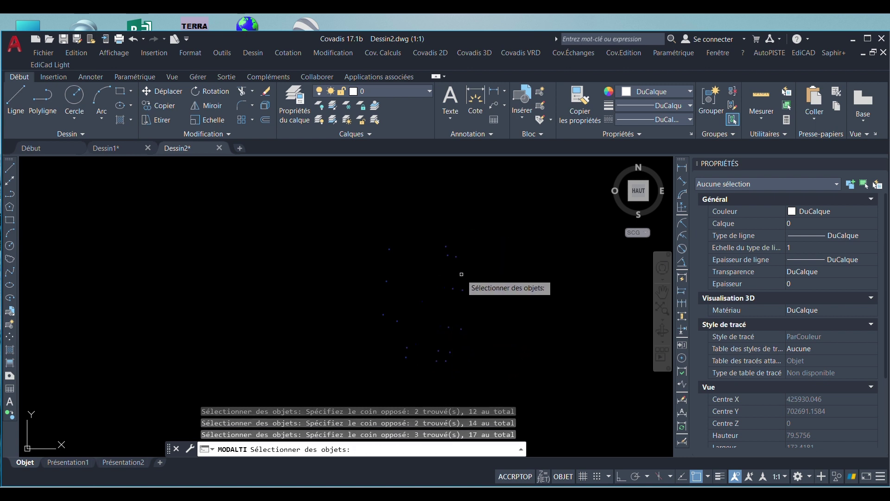
click(467, 271)
click(450, 282)
key(Return)
Add a new layer with default properties in the layer properties manager.
scroll(476, 333, up, 4)
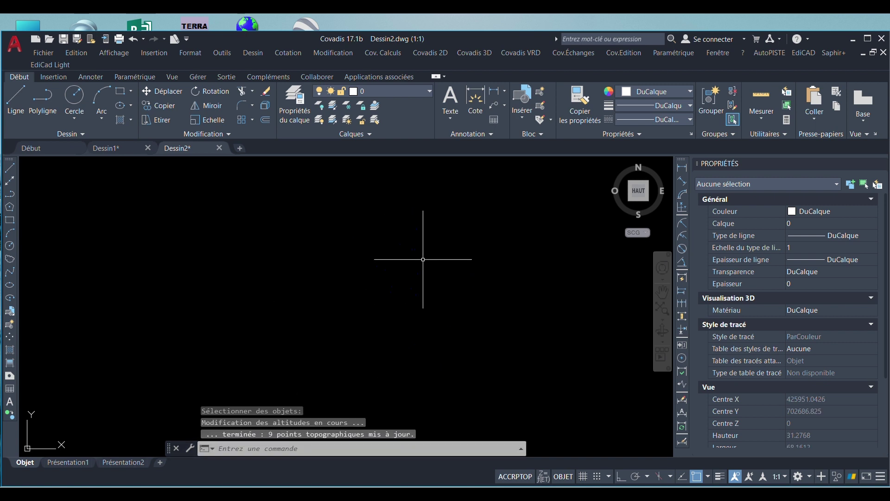
click(462, 210)
click(316, 402)
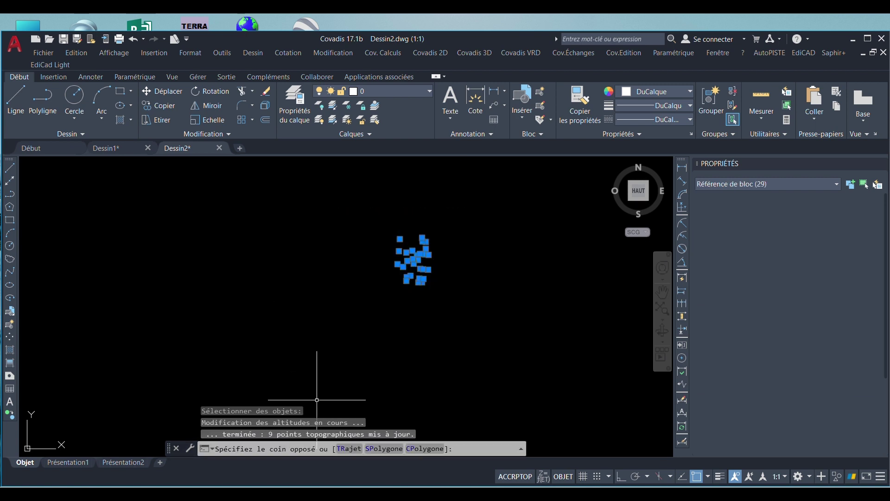
click(293, 105)
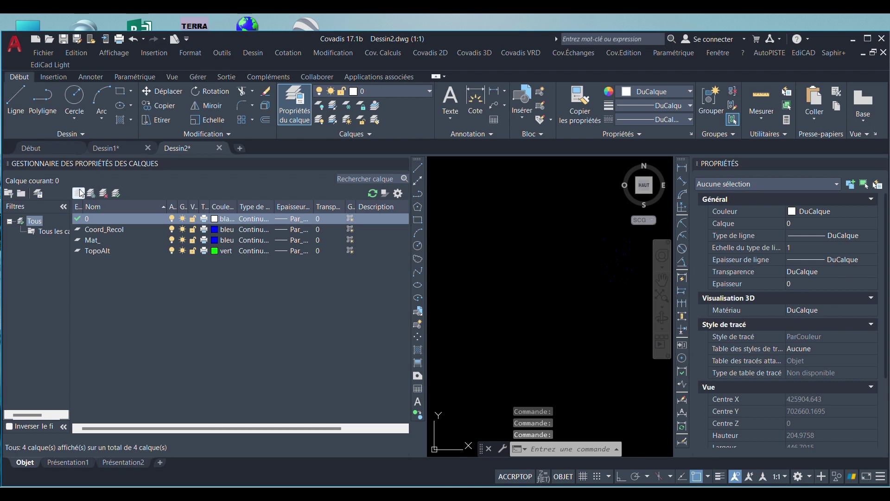
click(79, 192)
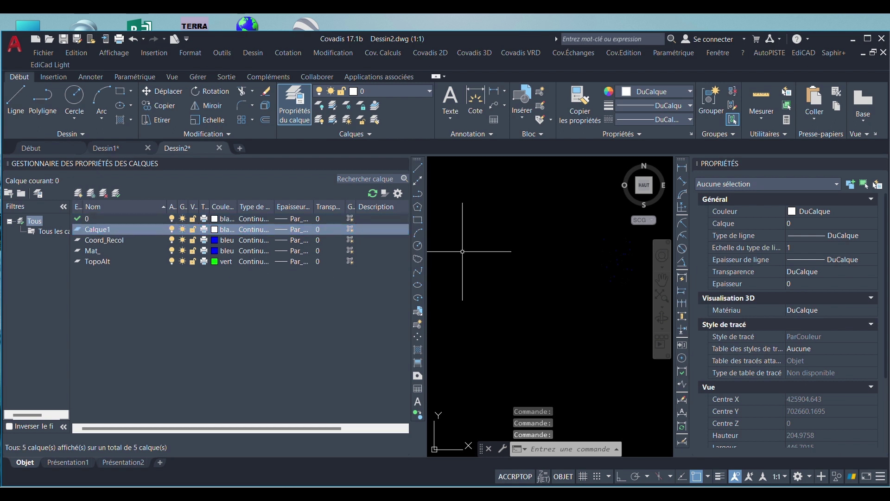
Select all the pasted points with one crossing window and move them to layer Calque1.
scroll(498, 291, down, 4)
click(561, 245)
click(521, 314)
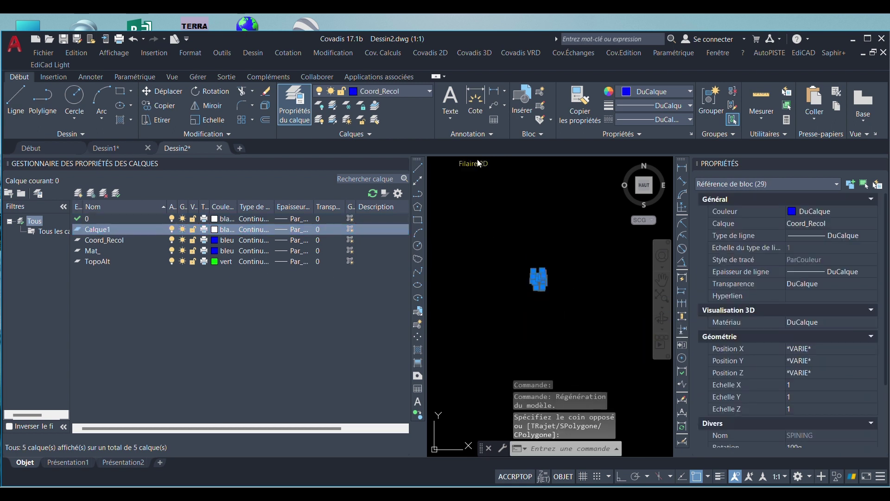
click(416, 92)
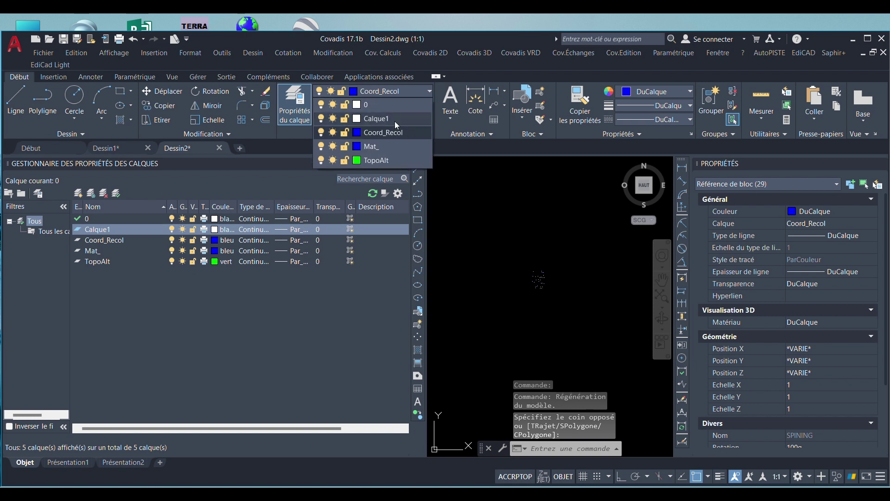
click(396, 122)
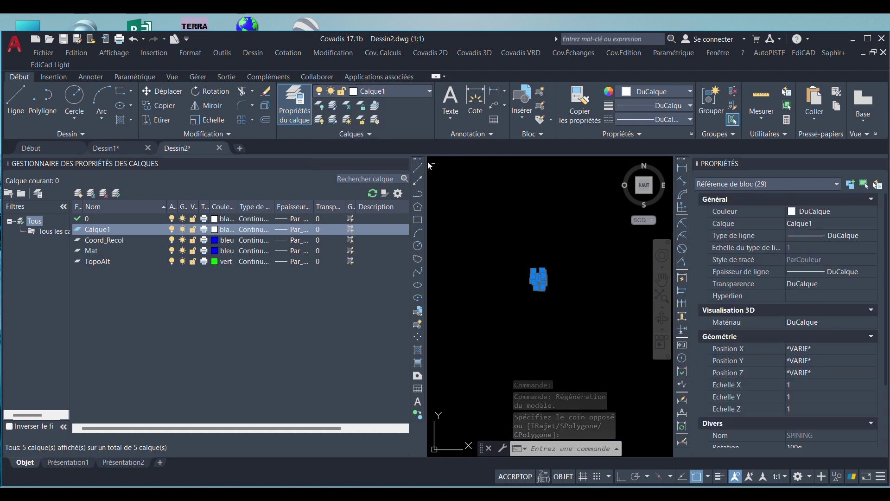
Close the layer manager, window-select all the points in Dessin2 and copy them to the clipboard.
key(Escape)
click(403, 165)
click(453, 191)
click(276, 369)
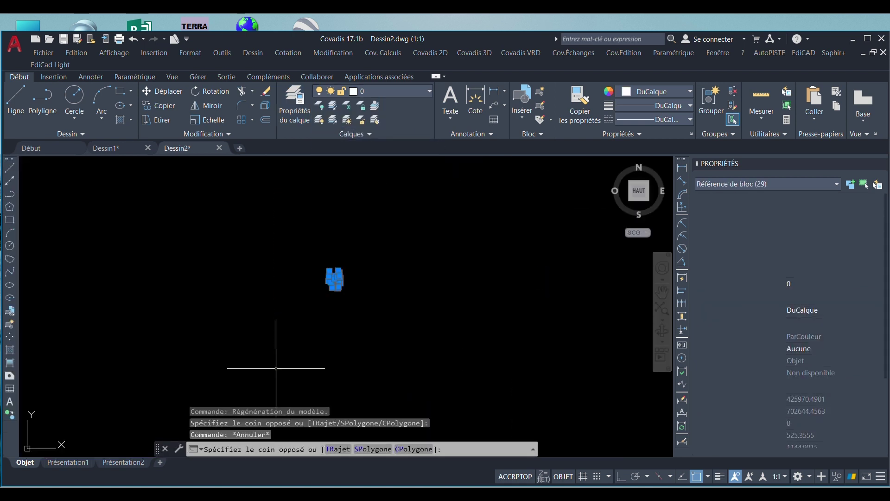
right_click(291, 368)
mouse_move(392, 173)
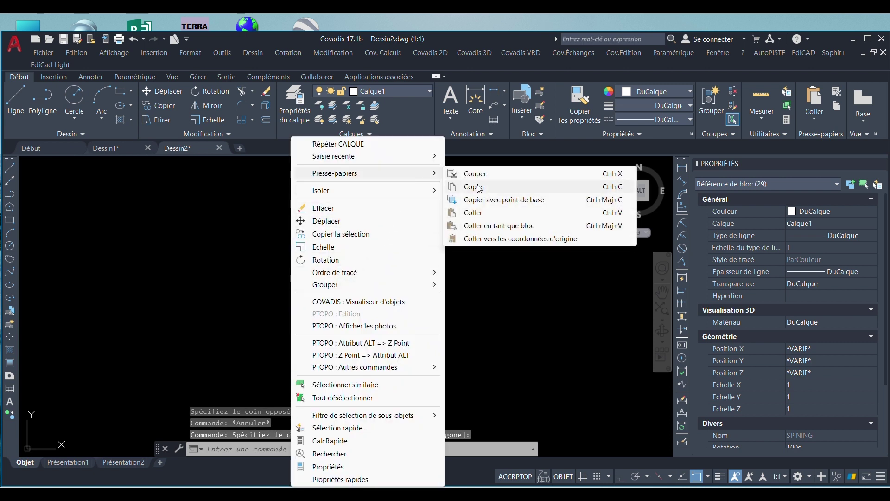
click(481, 190)
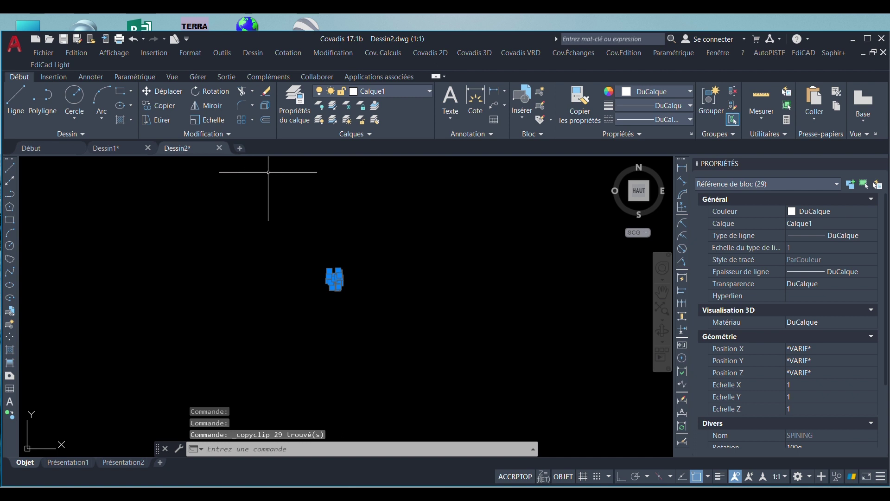
Switch to the Dessin1 drawing and paste the copied points at their original coordinates.
click(124, 149)
right_click(383, 223)
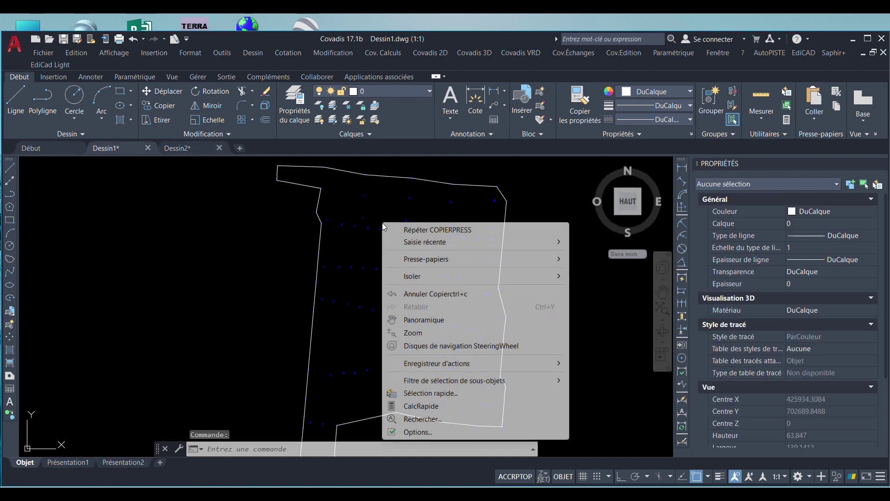
mouse_move(459, 259)
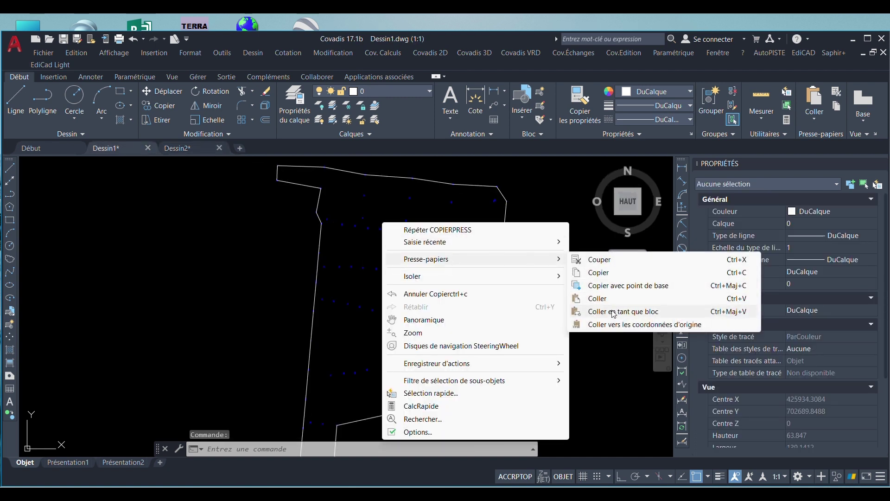
click(646, 327)
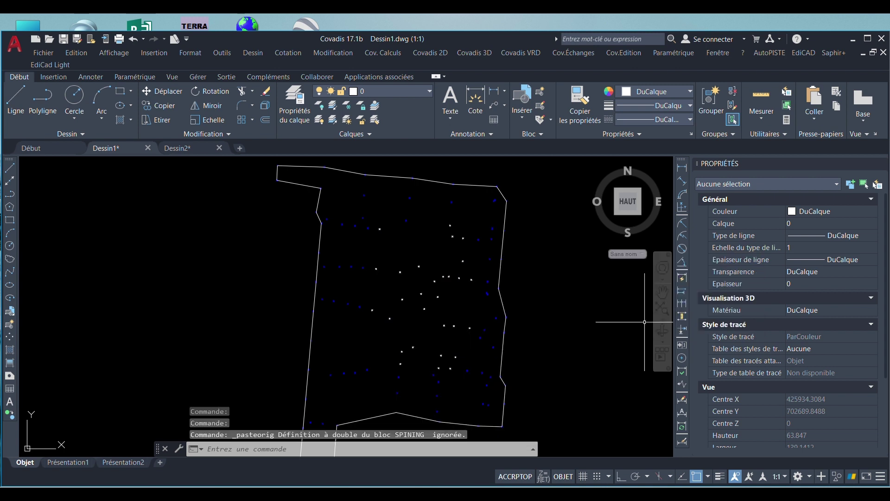
Examine how the pasted white points lie among the blue survey points inside the site boundary.
scroll(467, 255, down, 6)
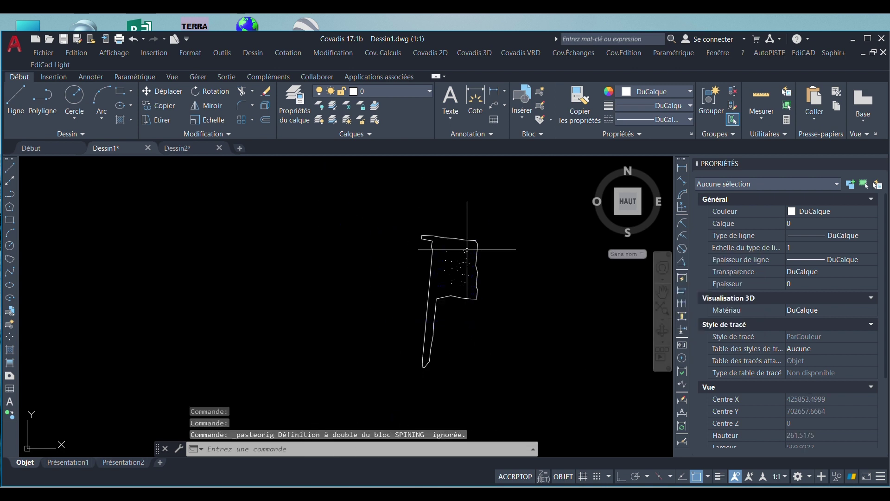
scroll(456, 314, up, 4)
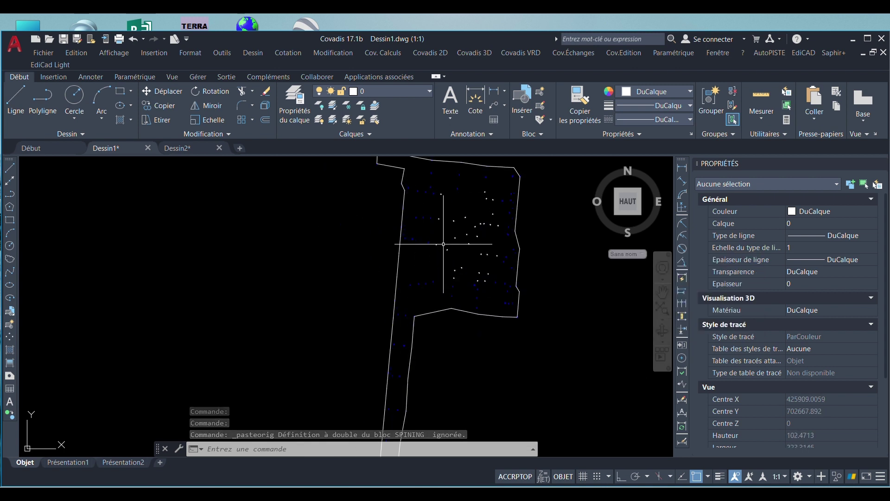
scroll(449, 218, up, 2)
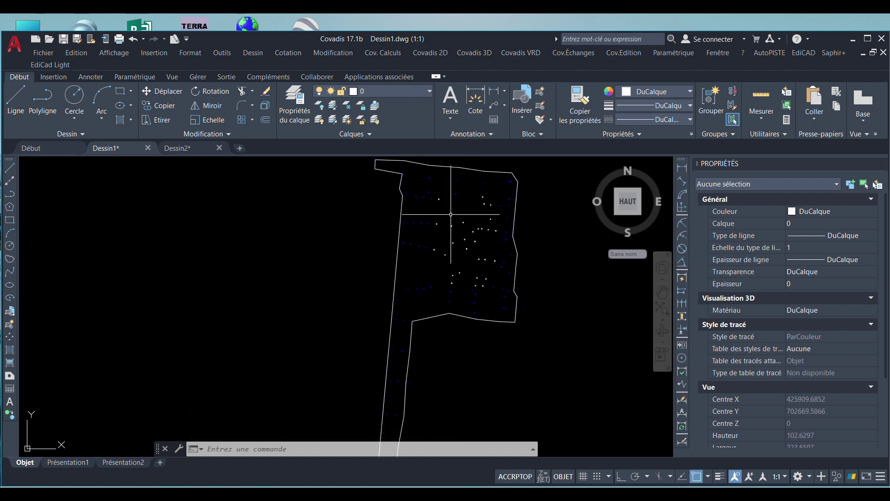
scroll(450, 214, down, 4)
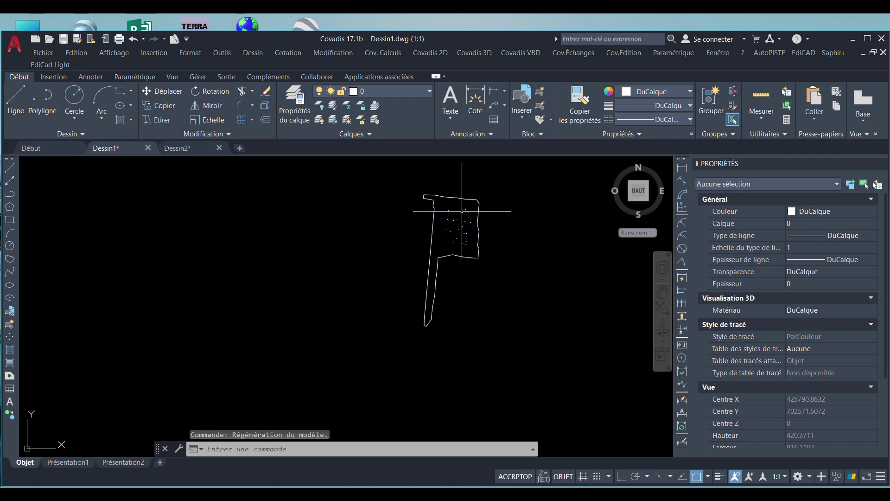
scroll(436, 289, up, 2)
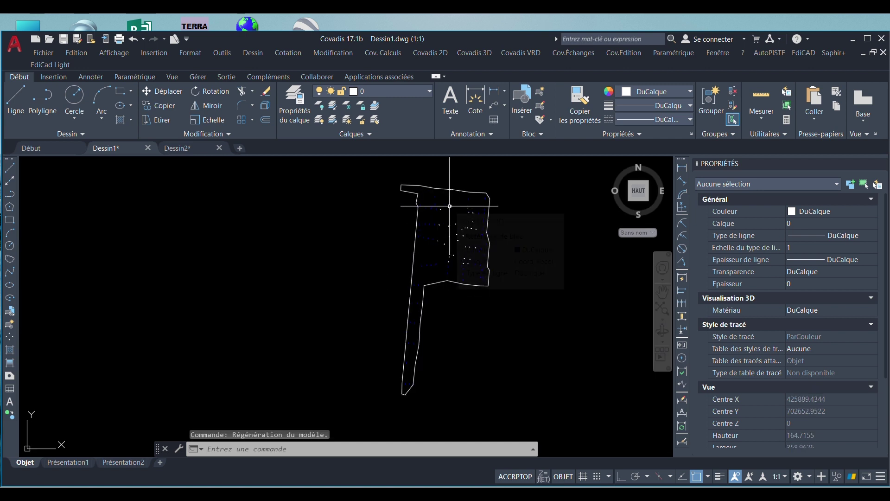
scroll(453, 216, up, 2)
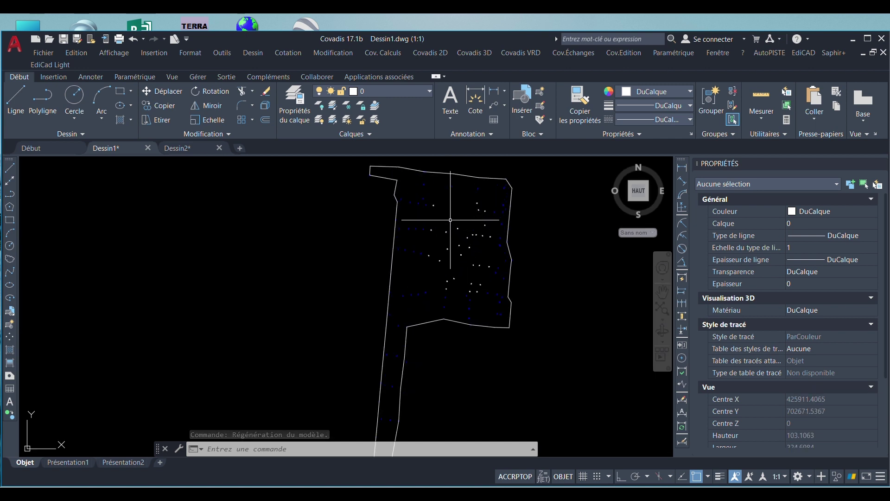
scroll(476, 256, up, 2)
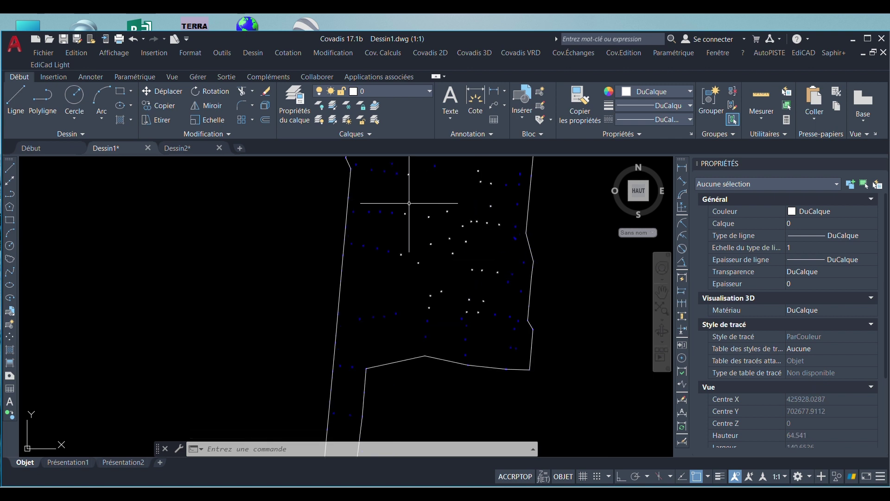
scroll(427, 203, up, 2)
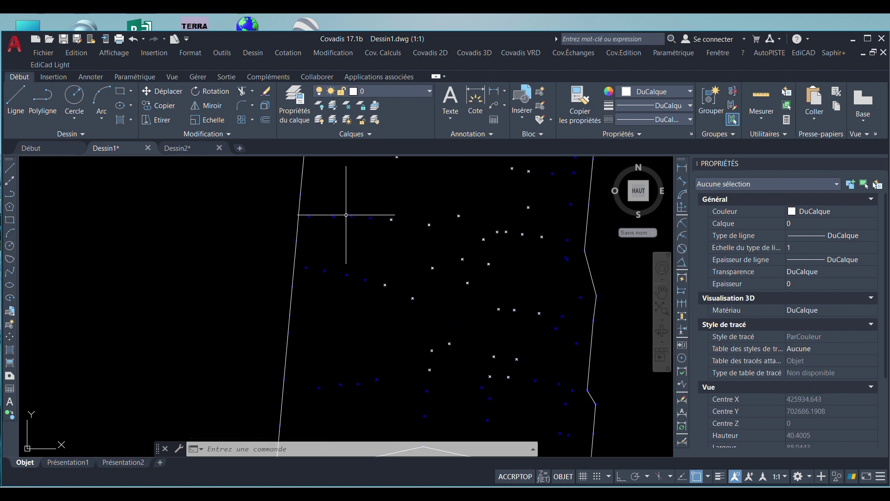
scroll(334, 236, down, 2)
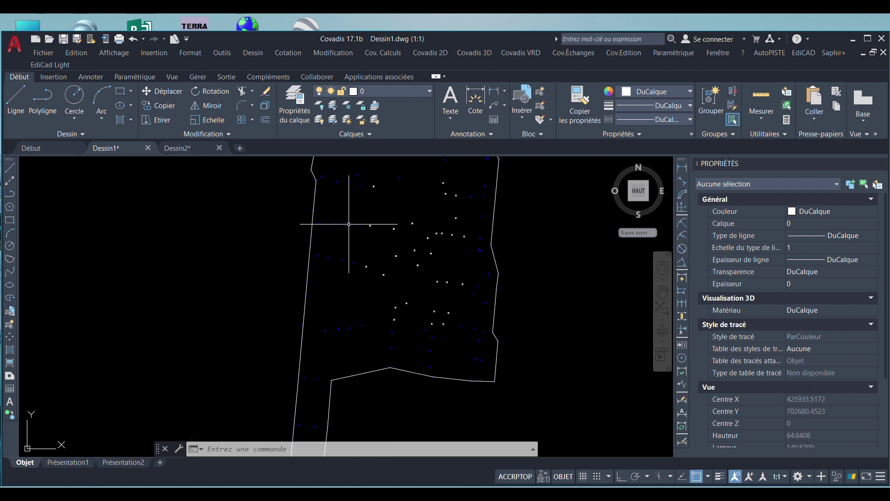
scroll(368, 229, up, 5)
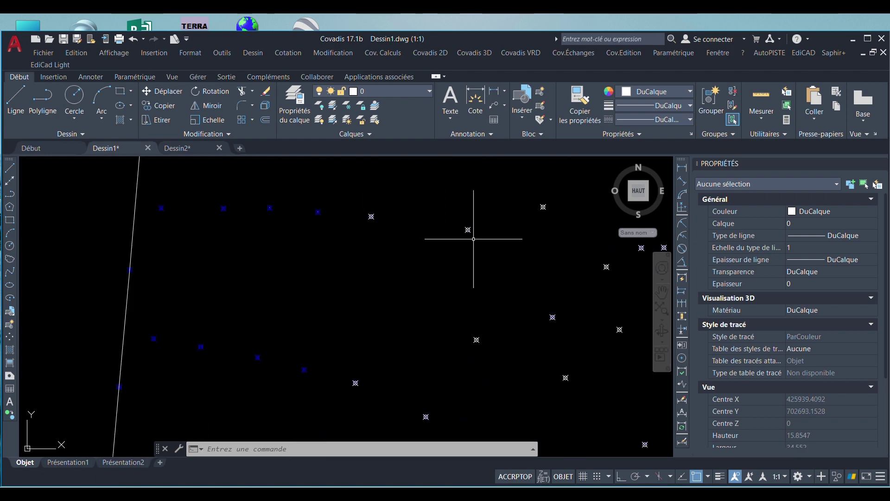
Start a terrain model from the current drawing, using the survey points and the outer 2D polyline as its perimeter.
scroll(473, 239, down, 2)
click(483, 53)
mouse_move(498, 130)
click(649, 130)
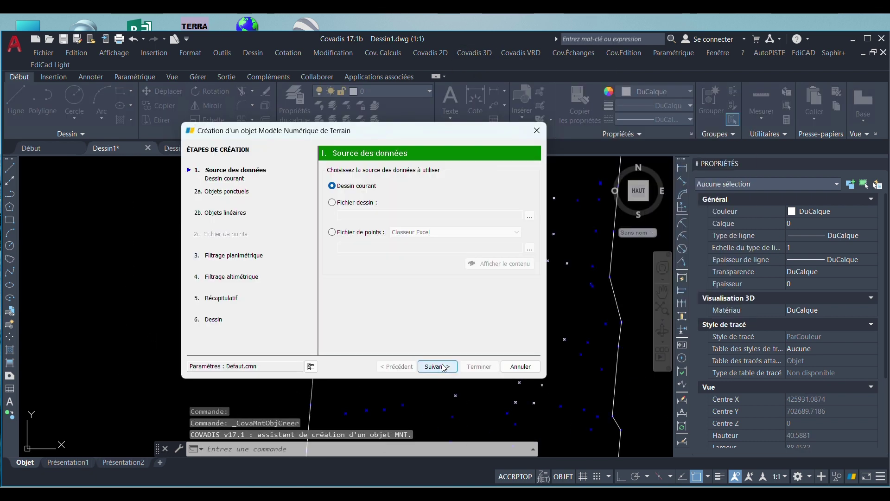
click(443, 366)
click(443, 366)
click(436, 187)
click(337, 338)
click(611, 250)
click(444, 366)
click(443, 366)
click(443, 366)
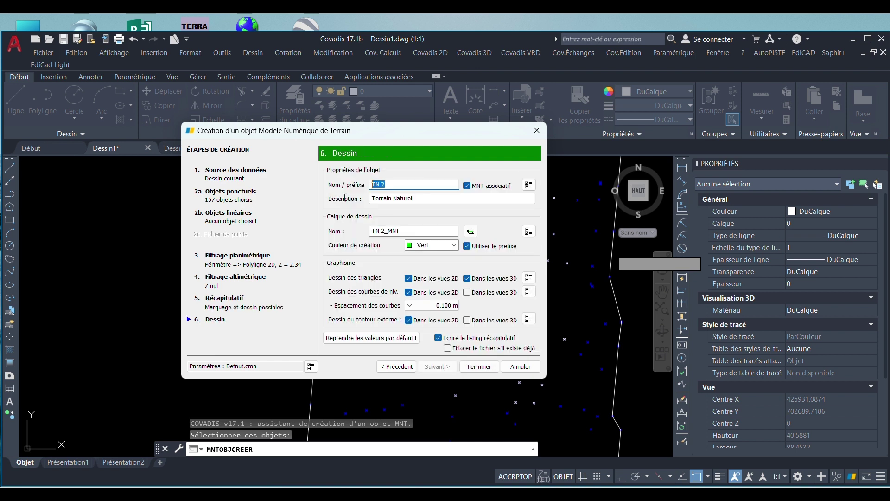
Name the terrain model Deuxieme_etat, describe it as REMBLAI, set its creation colour to blue and generate it.
text(tat)
click(431, 245)
click(411, 293)
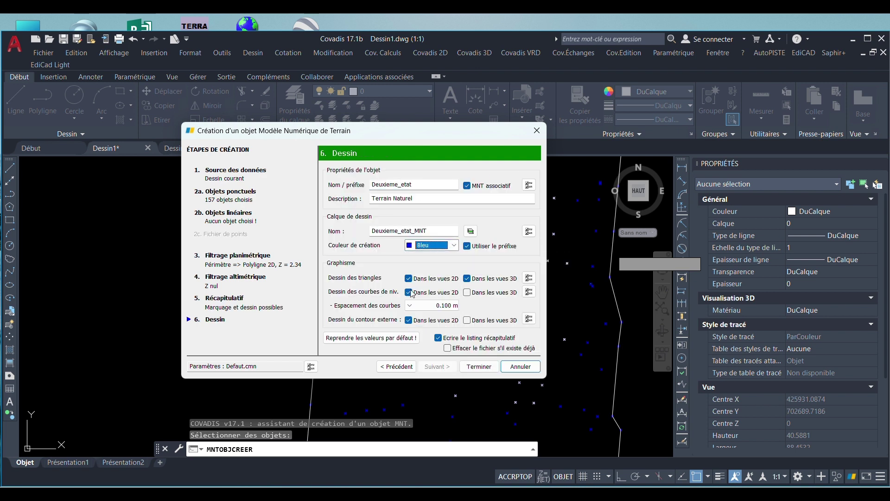
click(436, 231)
key(BackSpace)
key(BackSpace)
key(BackSpace)
key(BackSpace)
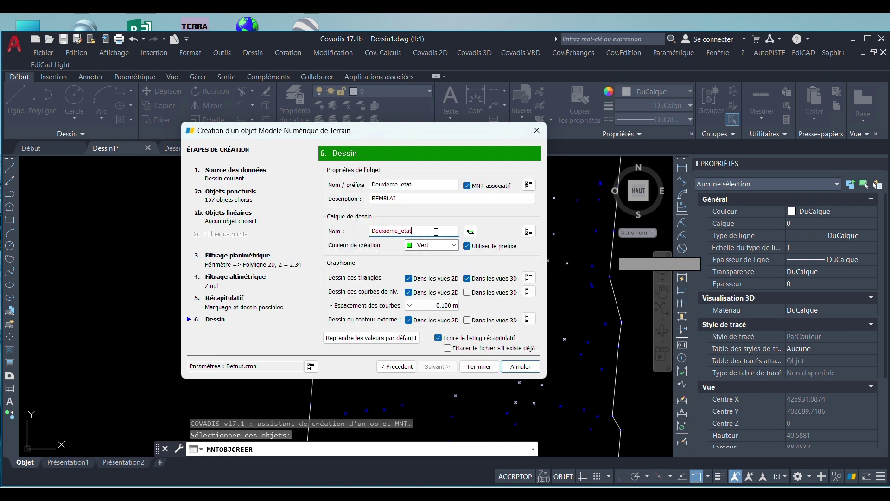
click(479, 366)
Inspect the circled points in the generated triangulation and undo the creation of the terrain model.
scroll(359, 207, up, 10)
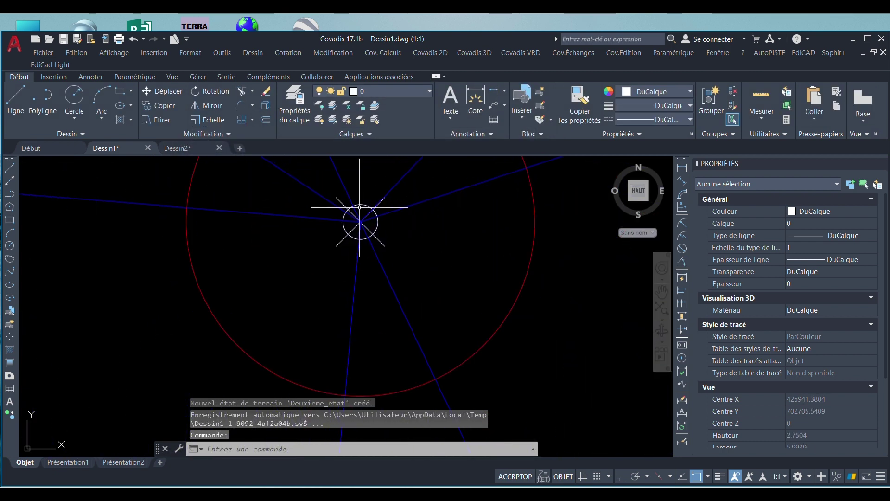
scroll(353, 258, up, 15)
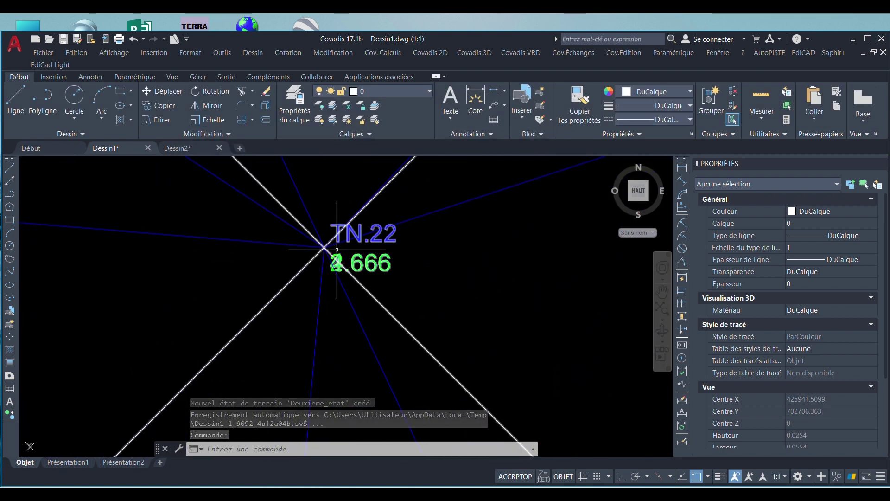
scroll(336, 249, down, 20)
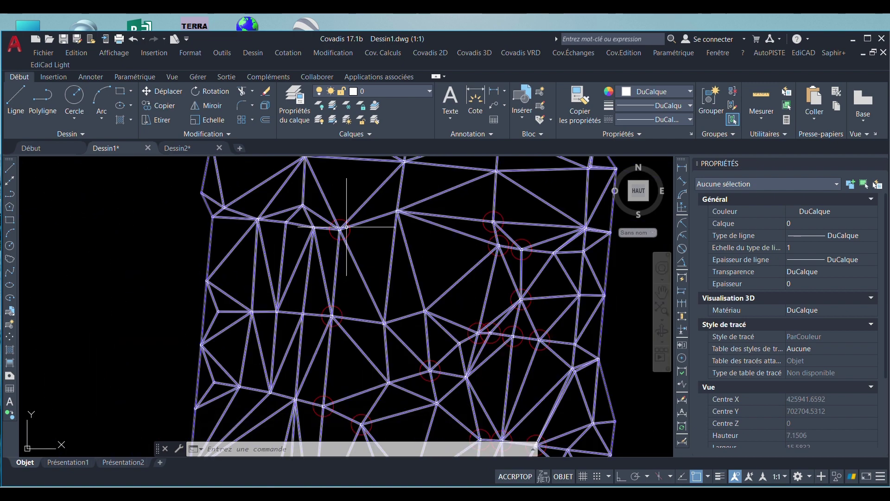
scroll(371, 228, down, 5)
scroll(408, 290, up, 12)
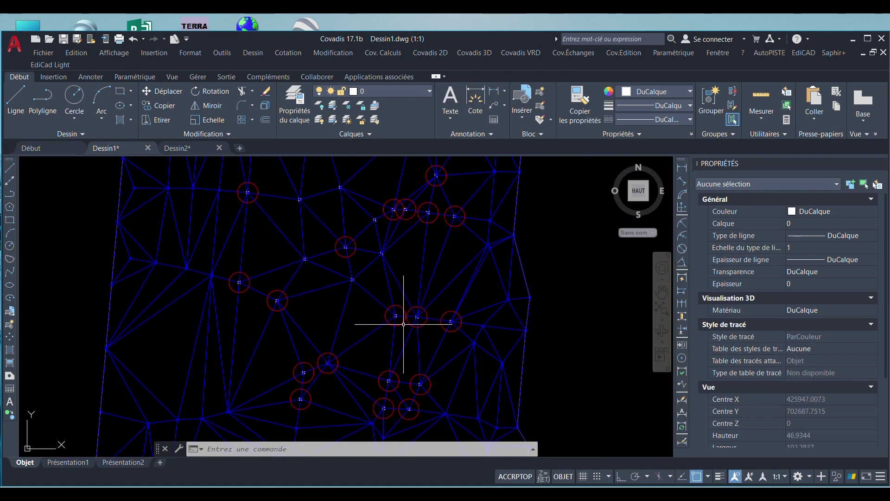
scroll(477, 294, down, 12)
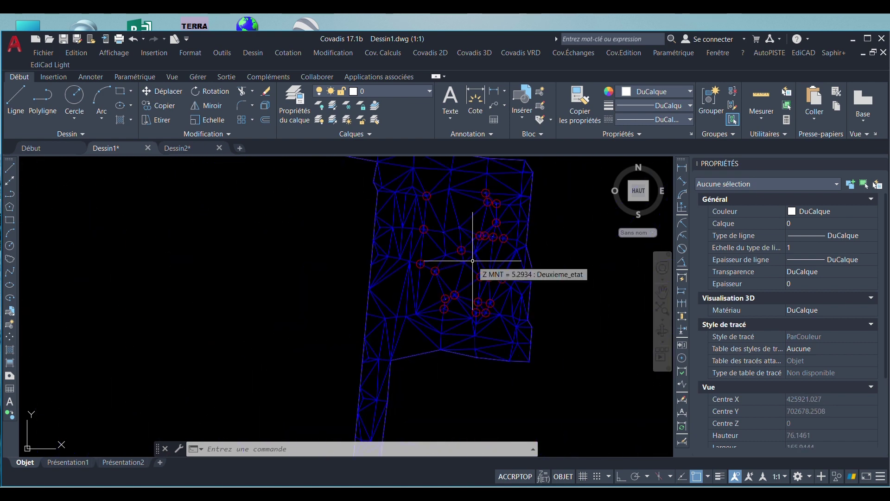
key(ctrl+z)
key(ctrl+z)
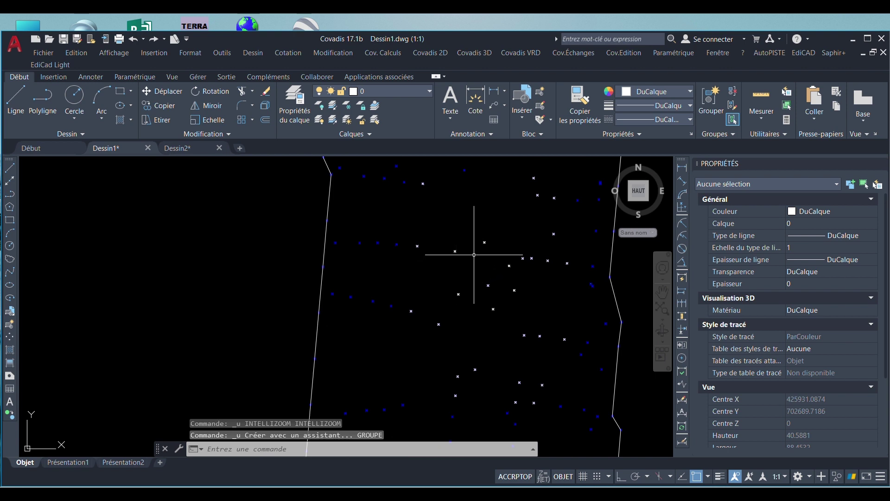
Start a polyline at the northwestern pasted white point and trace the group's northern and upper eastern edges through the outermost points.
scroll(477, 250, down, 2)
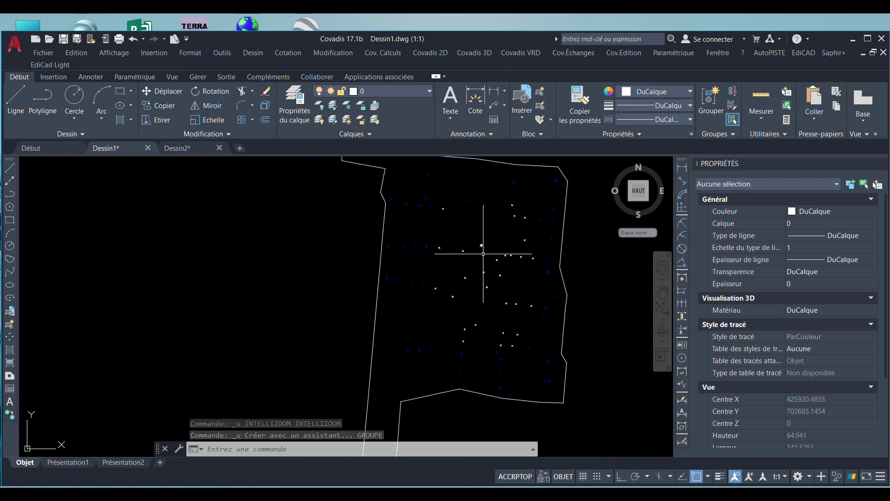
scroll(480, 316, up, 2)
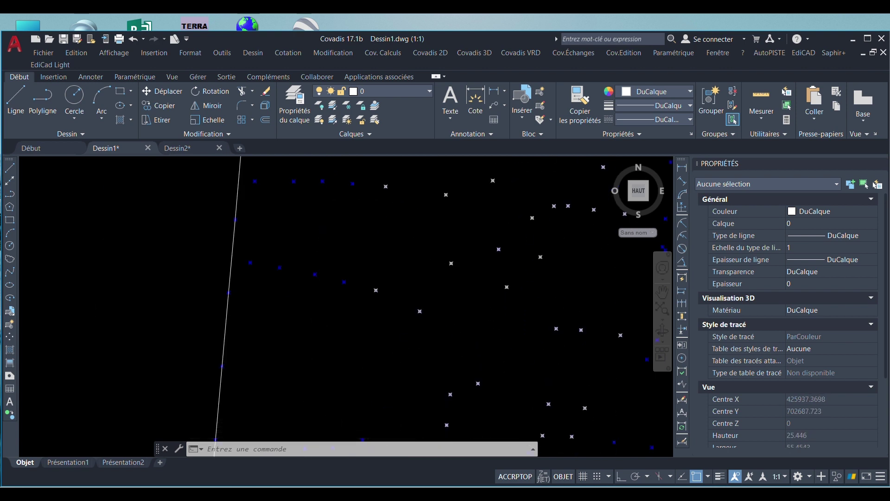
scroll(449, 260, up, 2)
mouse_move(458, 266)
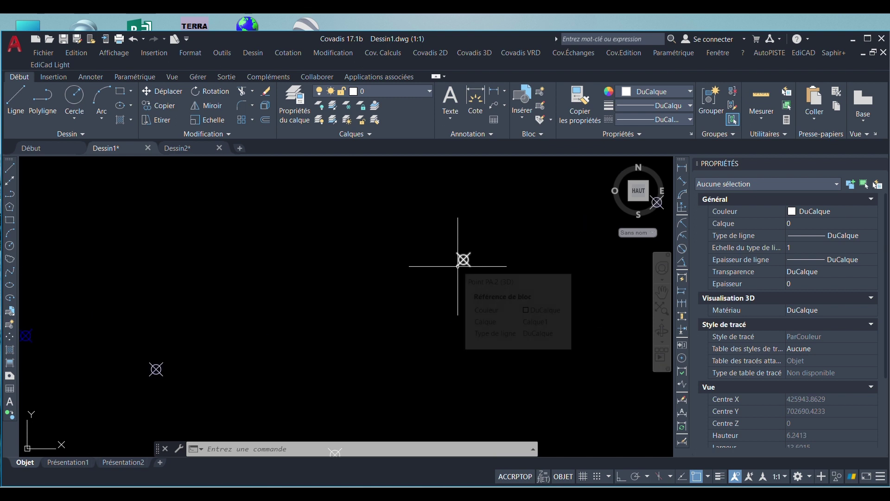
scroll(459, 264, down, 10)
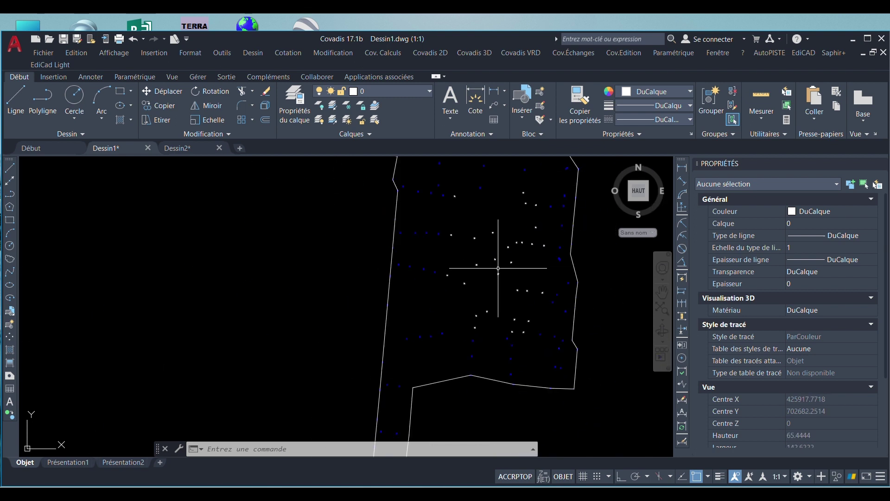
click(10, 197)
scroll(413, 194, up, 2)
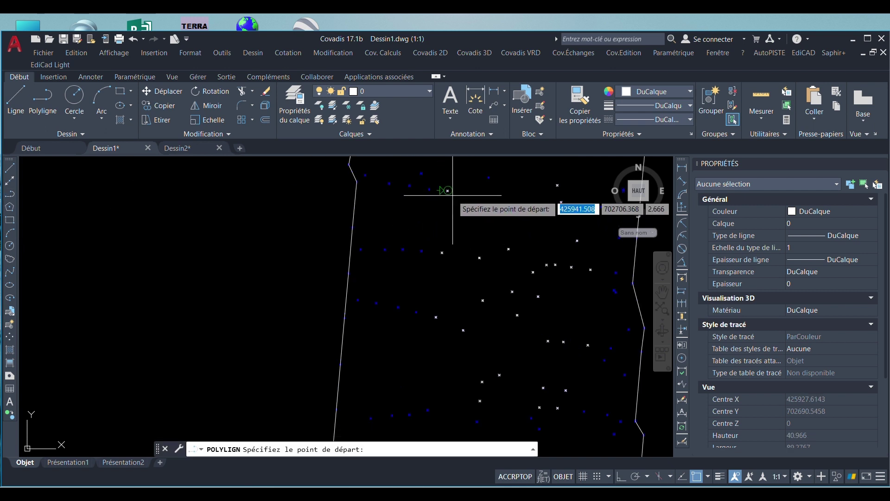
click(449, 194)
click(557, 185)
click(562, 202)
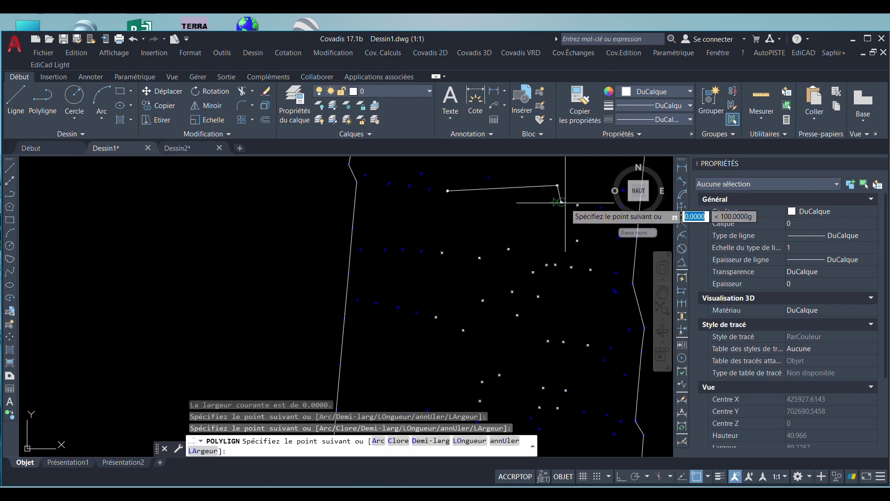
click(577, 204)
click(577, 240)
click(590, 270)
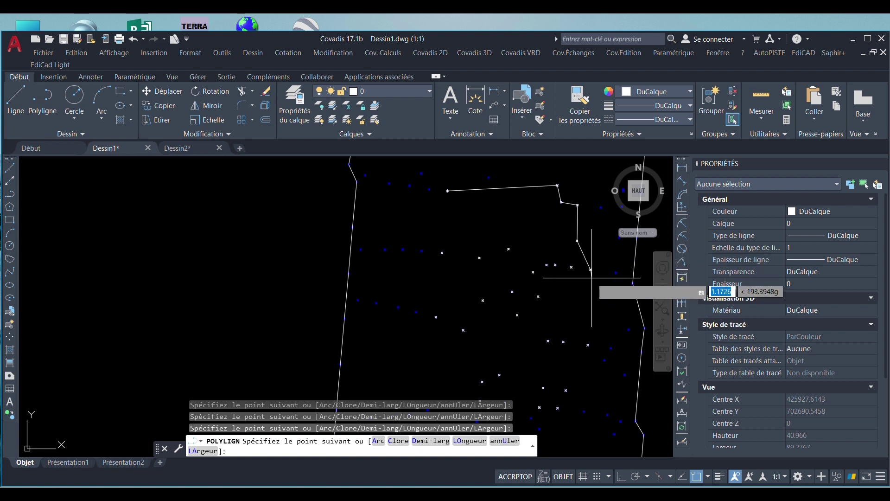
Continue the polyline along the lower eastern and southern edges of the white point group through its outermost points.
click(588, 344)
click(564, 393)
scroll(598, 289, down, 1)
scroll(590, 356, up, 2)
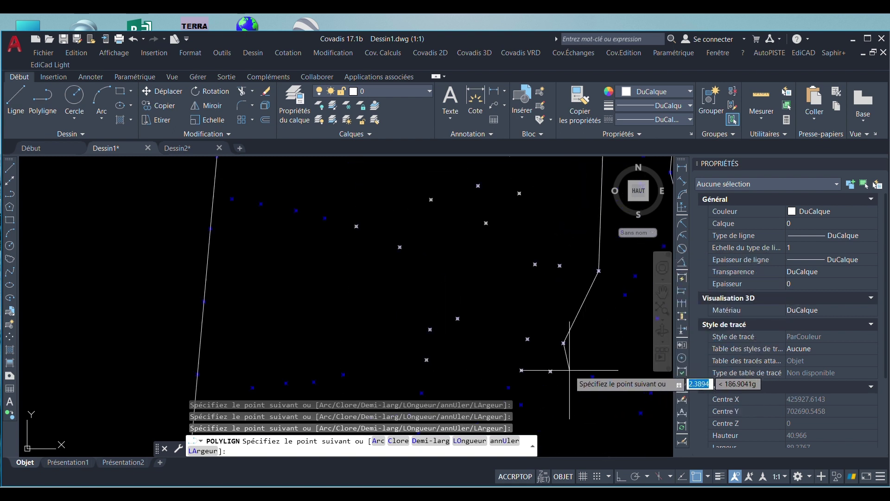
click(550, 371)
click(522, 370)
click(426, 359)
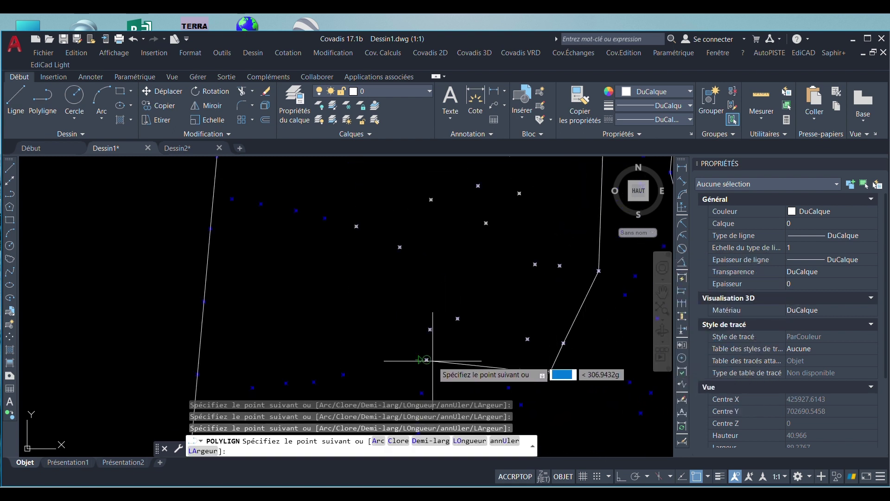
Trace the western edge of the white point group through its outermost points and close the polyline.
click(431, 329)
click(399, 247)
click(356, 226)
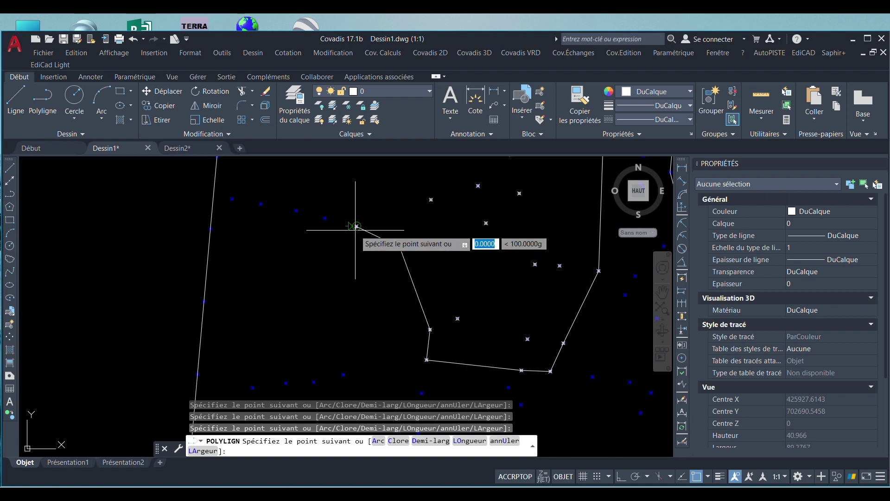
scroll(367, 293, down, 3)
scroll(365, 238, up, 3)
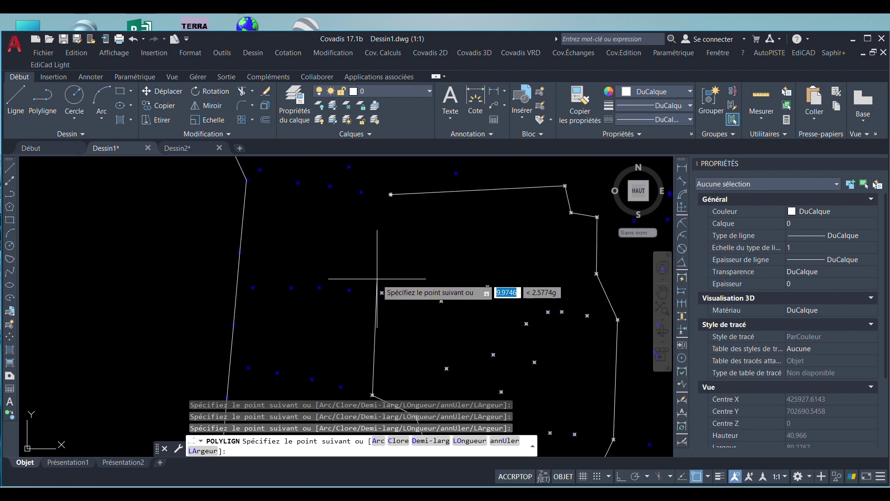
right_click(392, 217)
click(423, 287)
scroll(417, 259, down, 3)
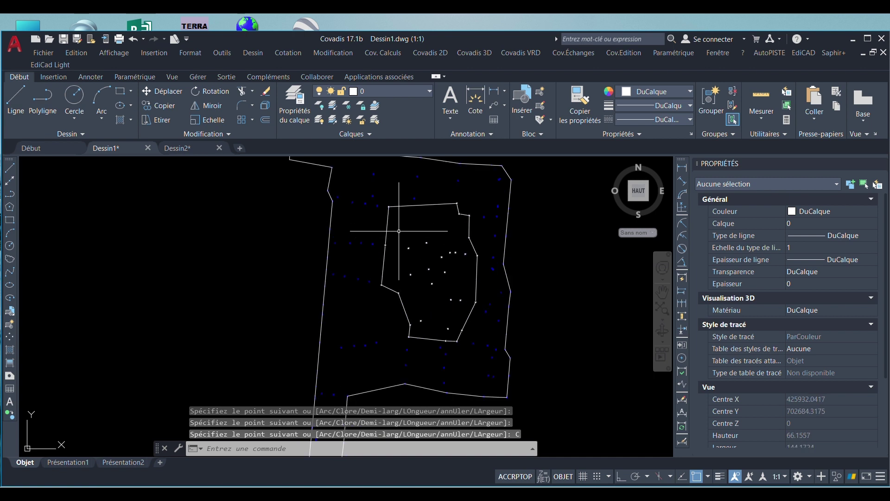
Freeze the Coord_Recol layer of the blue survey points and undo the freeze.
click(349, 107)
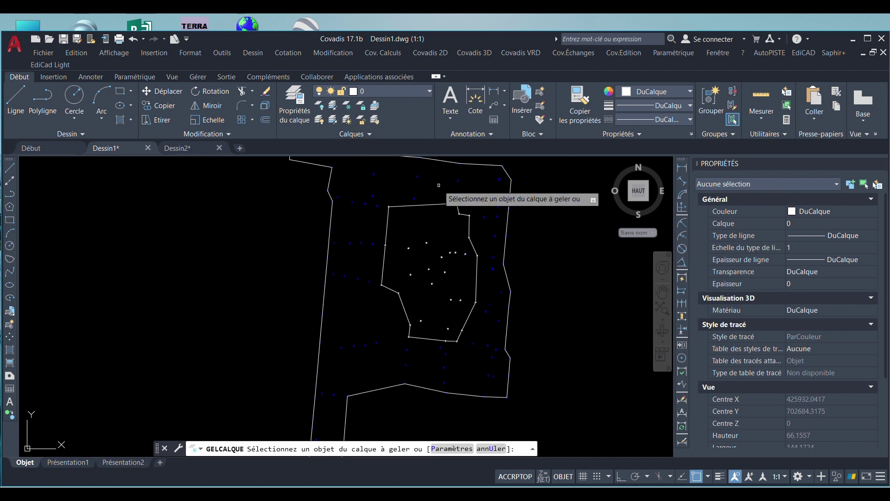
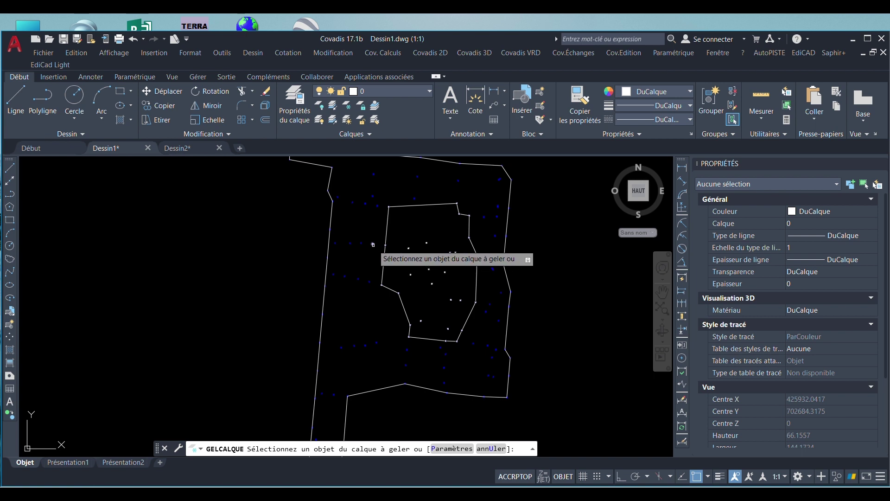
click(373, 244)
key(Escape)
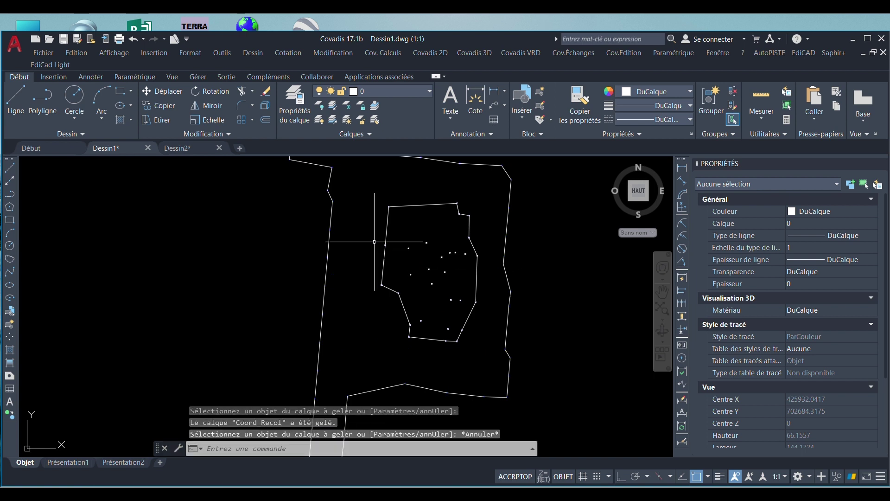
key(ctrl+z)
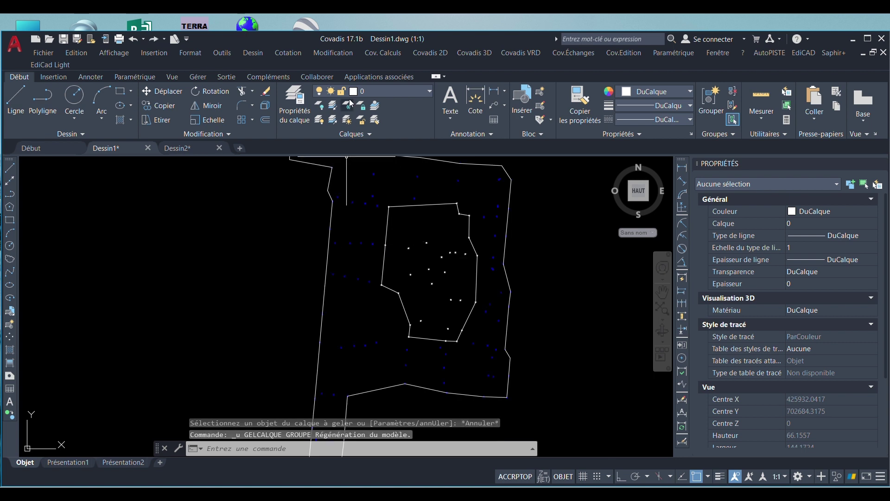
Freeze the layer of the pasted white points, Calque1.
click(348, 104)
click(409, 249)
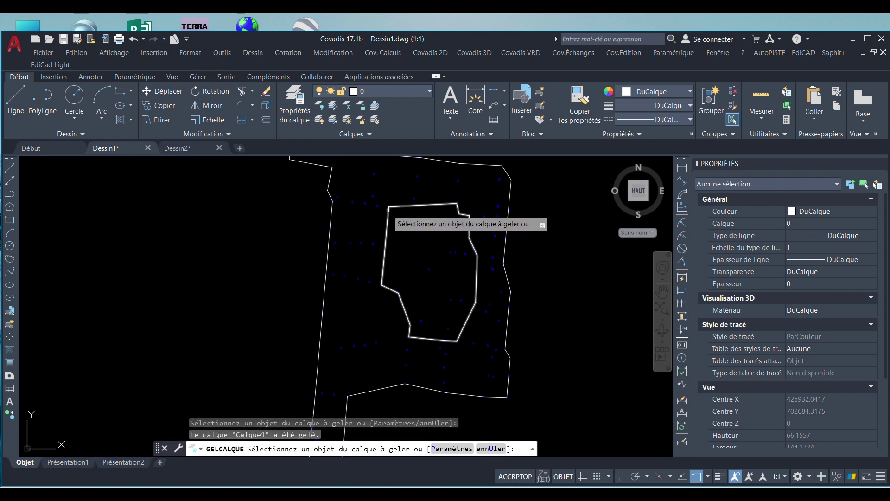
scroll(426, 222, up, 2)
key(Escape)
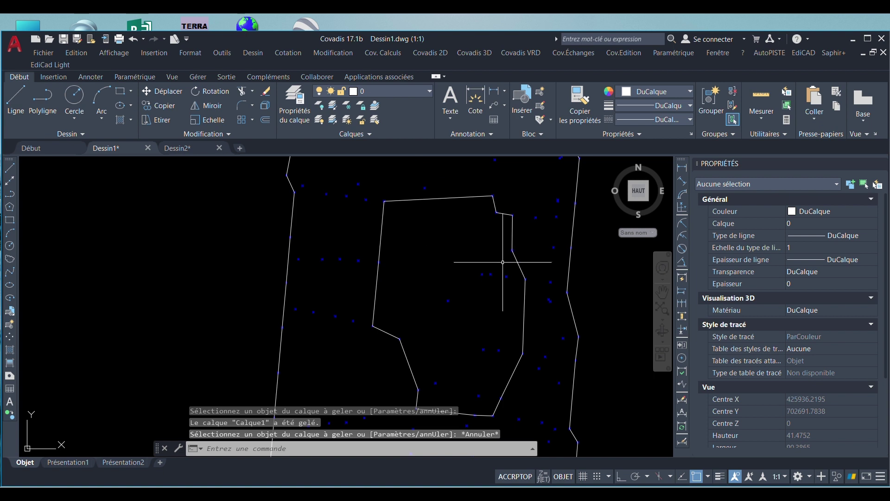
Erase the original blue survey points lying inside the newly traced closed outline.
scroll(508, 272, up, 3)
click(515, 268)
click(401, 337)
scroll(488, 208, down, 2)
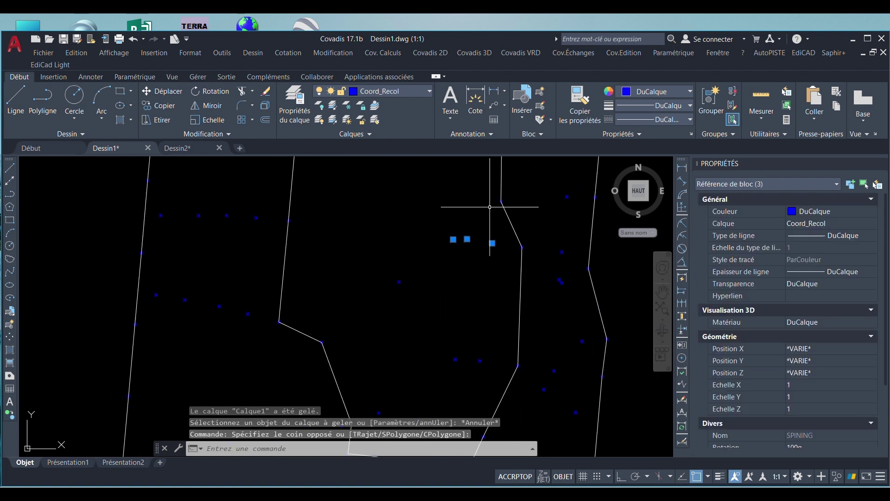
click(409, 272)
click(384, 296)
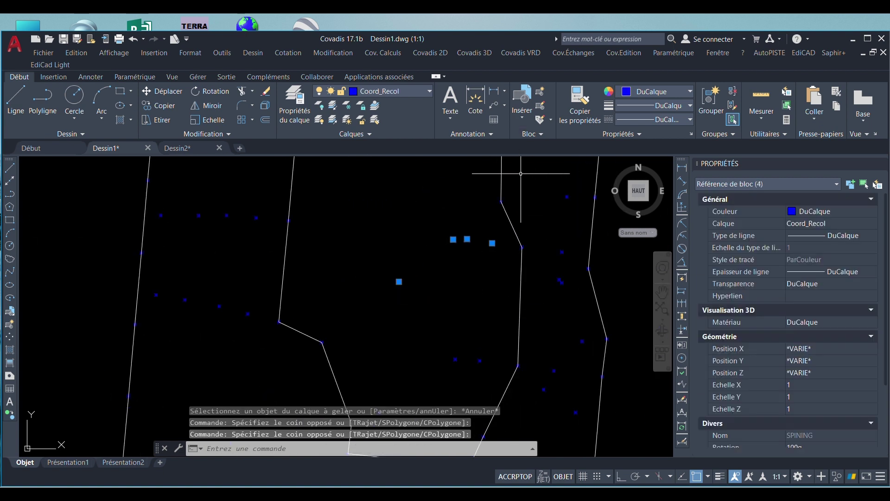
scroll(493, 272, down, 4)
scroll(483, 304, up, 3)
click(513, 294)
click(440, 356)
key(Delete)
scroll(481, 224, down, 2)
scroll(474, 338, up, 2)
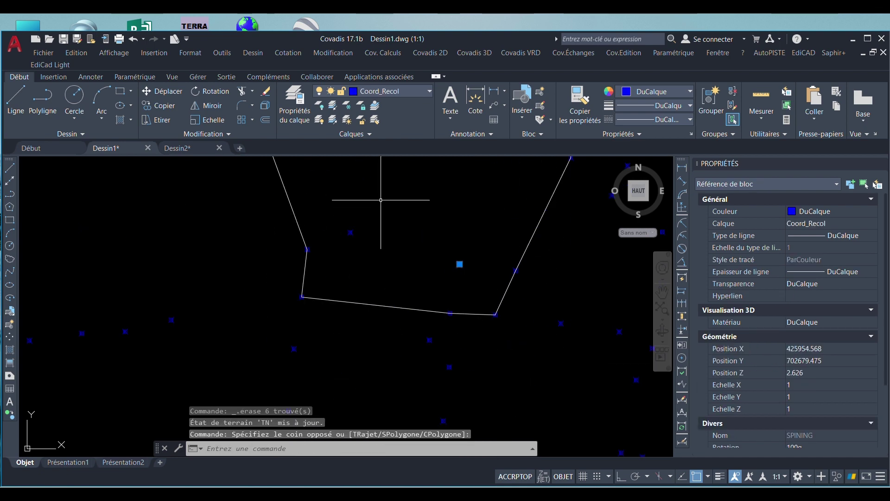
key(Delete)
Erase the blue survey points on the outline's southern, eastern and northeastern vertices, keeping the polyline itself.
scroll(452, 317, up, 3)
click(441, 310)
click(613, 317)
scroll(464, 345, down, 4)
click(503, 319)
scroll(468, 315, down, 3)
scroll(505, 260, up, 3)
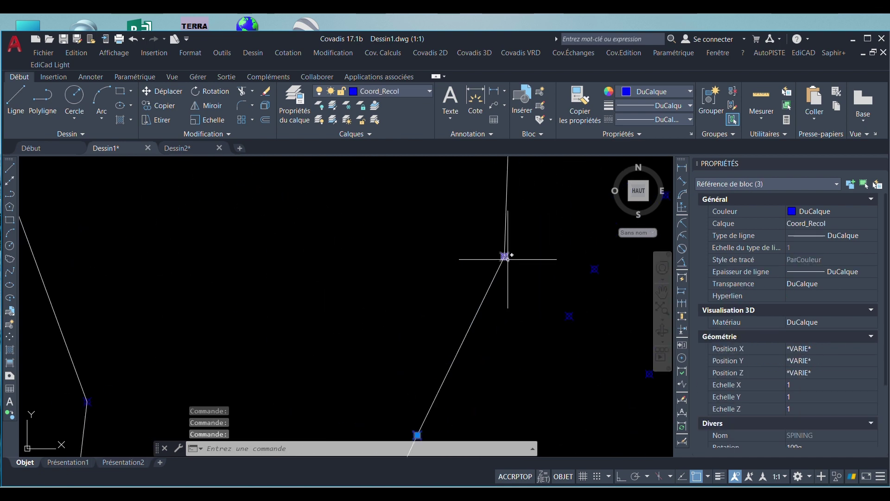
click(507, 258)
scroll(457, 186, up, 3)
click(451, 190)
scroll(472, 288, down, 4)
click(450, 235)
click(477, 258)
click(466, 248)
scroll(495, 326, down, 4)
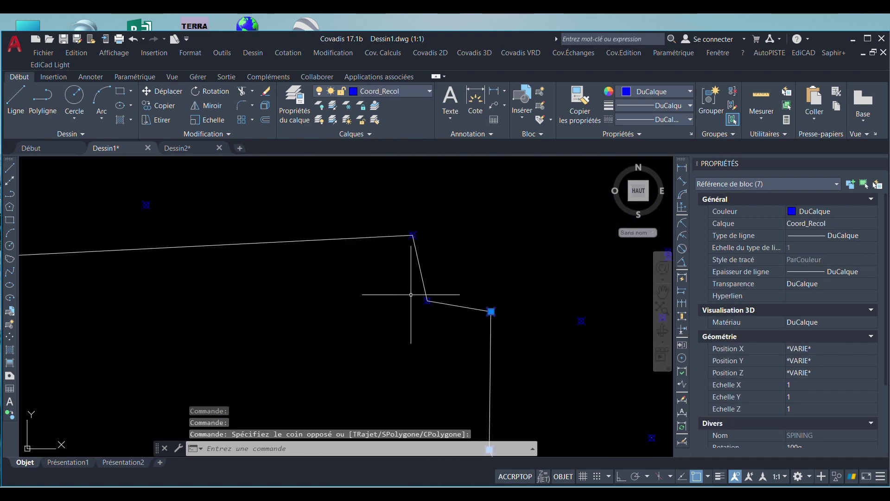
click(427, 299)
scroll(438, 287, up, 3)
click(434, 265)
key(Delete)
scroll(473, 251, down, 5)
scroll(381, 257, up, 3)
click(344, 240)
key(Delete)
key(ctrl+z)
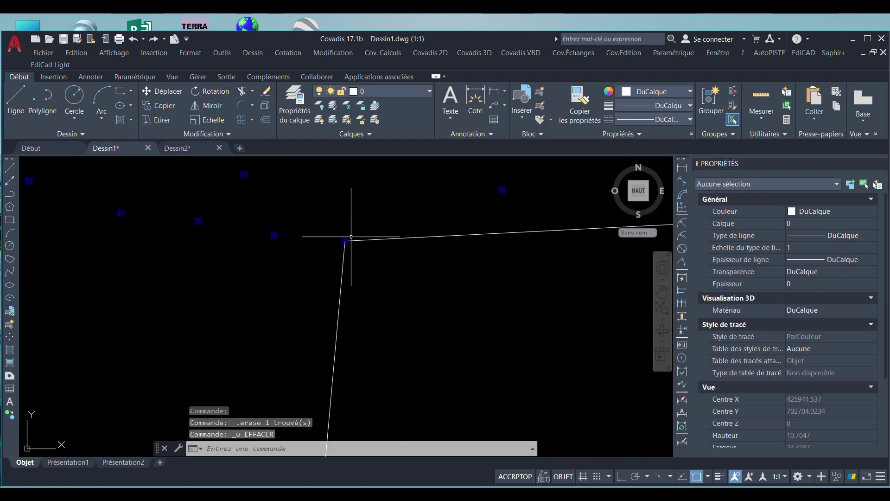
Erase the blue survey point at the outline's northwestern vertex without removing the polyline.
click(345, 241)
key(Escape)
scroll(338, 240, up, 4)
click(357, 229)
key(Delete)
Erase the remaining blue survey points on the outline's western and southwestern vertices.
scroll(369, 206, down, 7)
scroll(362, 241, up, 3)
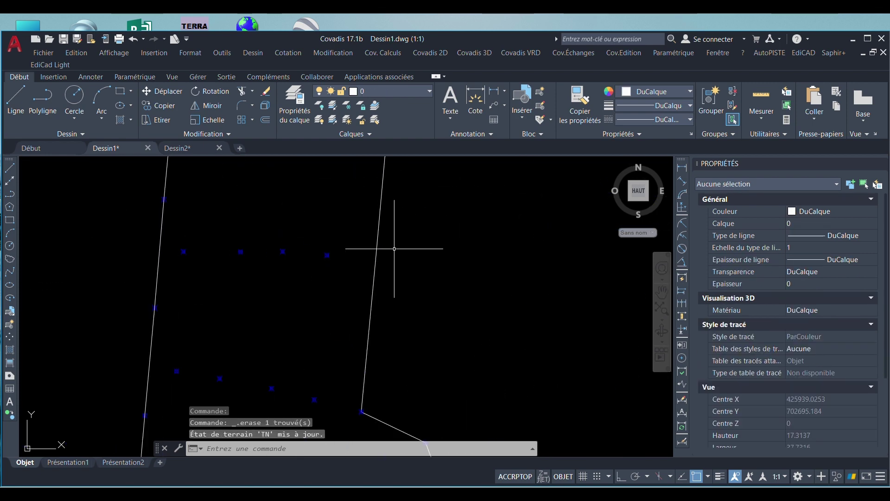
scroll(395, 249, down, 3)
scroll(399, 320, up, 5)
click(329, 327)
click(429, 376)
key(Delete)
drag(461, 362, 451, 369)
scroll(486, 269, down, 4)
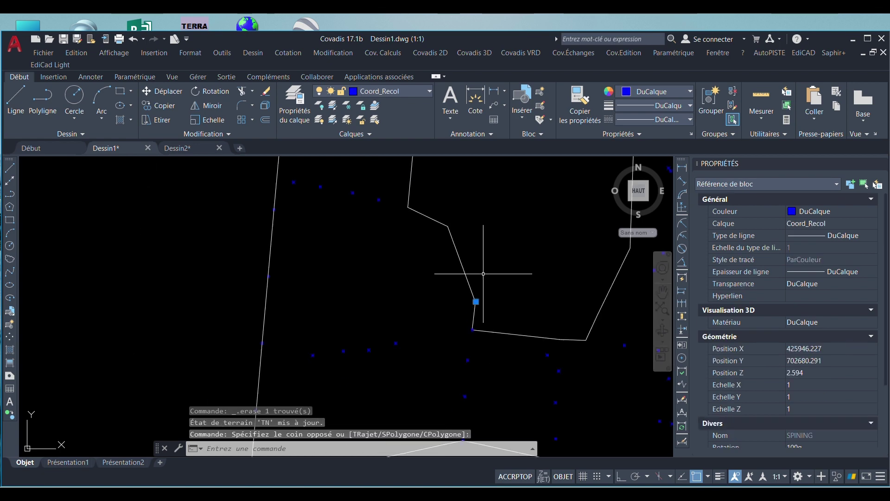
key(Delete)
click(468, 320)
key(Delete)
scroll(439, 343, down, 8)
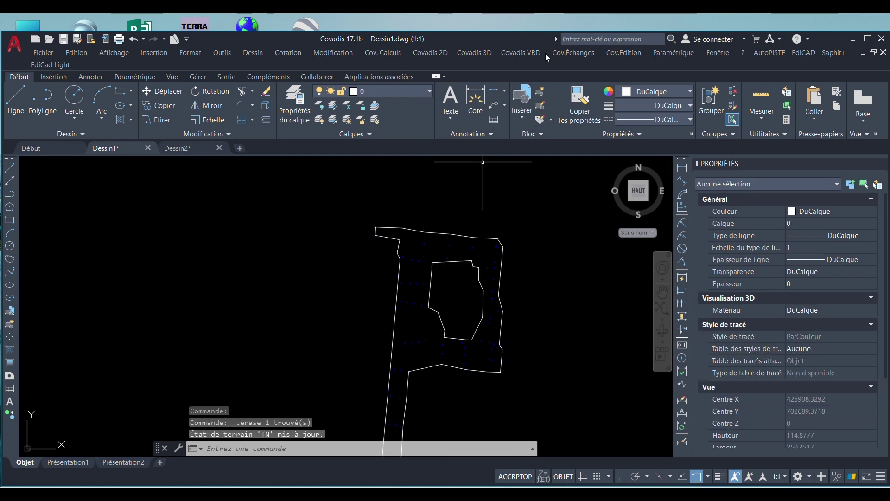
Start a new terrain model with the creation assistant, using the current drawing's points and the outer 2D polyline as perimeter.
click(474, 54)
mouse_move(491, 127)
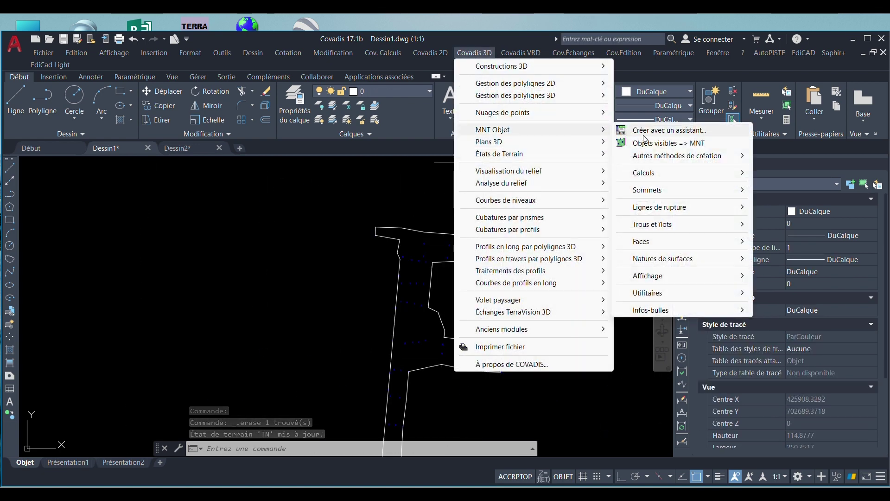
click(664, 133)
click(438, 366)
click(438, 366)
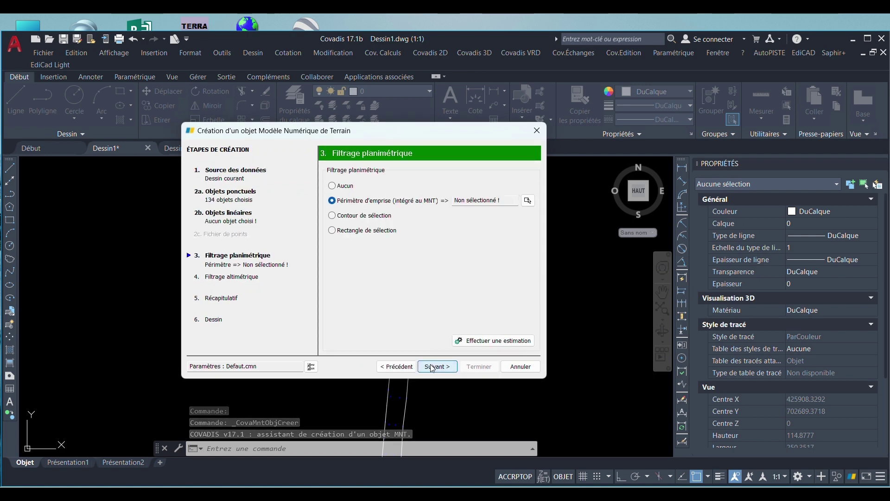
click(527, 200)
click(500, 287)
click(439, 367)
click(440, 367)
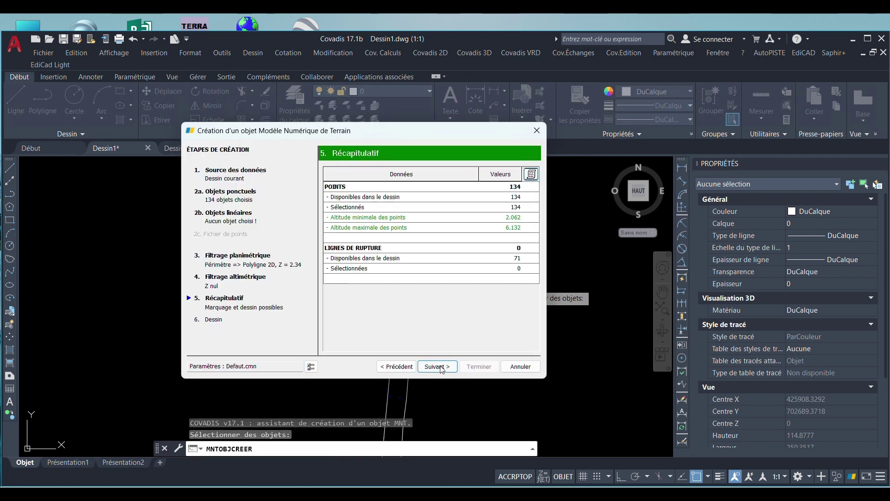
Name the terrain model Deuxieme_etat, set its creation colour to blue (Bleu) and generate it.
click(440, 367)
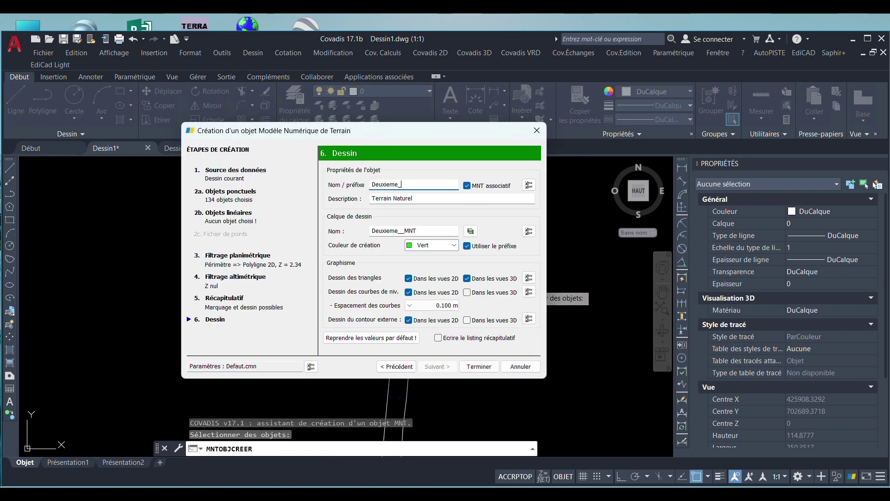
click(431, 244)
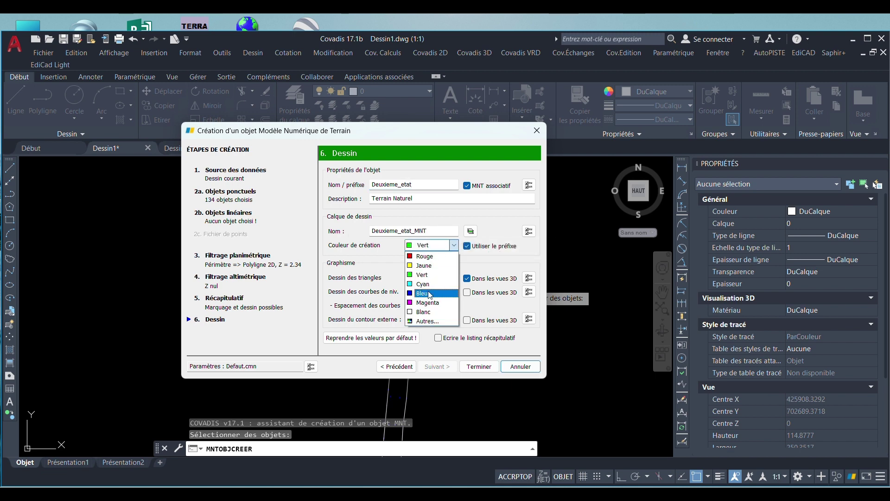
click(427, 302)
click(479, 366)
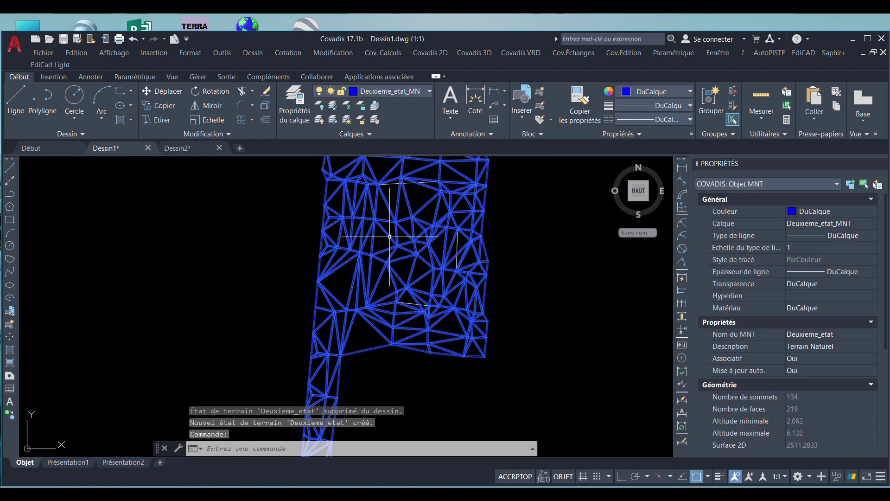
Display the blue terrain model in the Réaliste visual style.
click(125, 50)
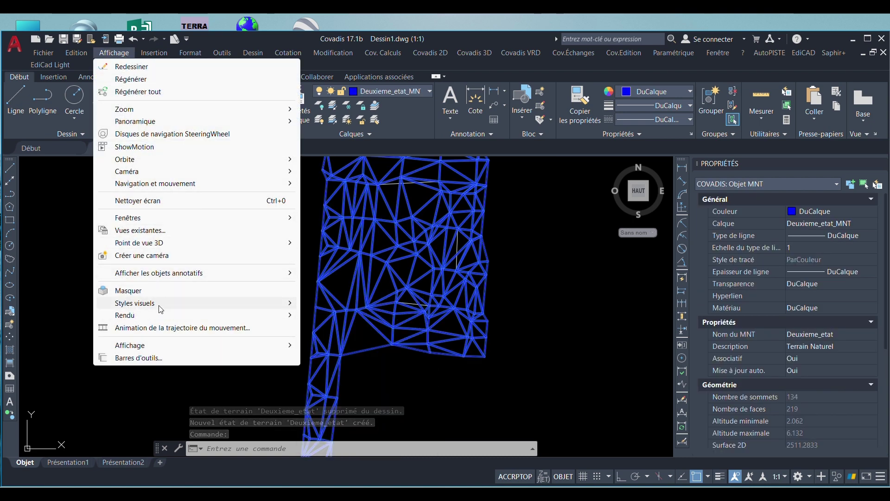
mouse_move(139, 302)
click(378, 348)
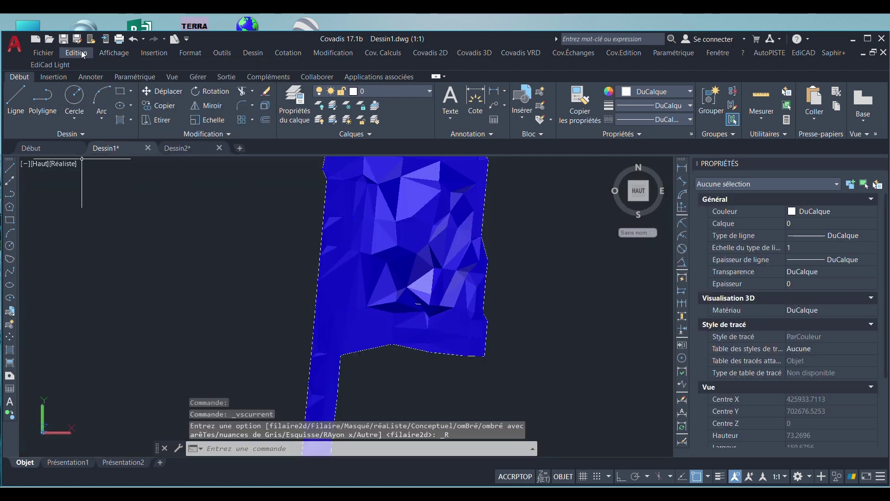
Orbit the shaded terrain model with the continuous 3D orbit to examine the relief of the filled area.
click(114, 53)
mouse_move(137, 303)
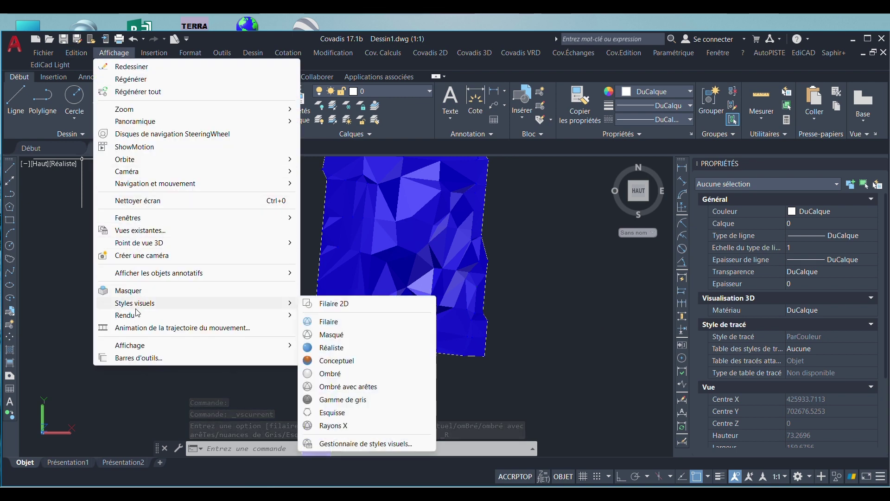
mouse_move(144, 248)
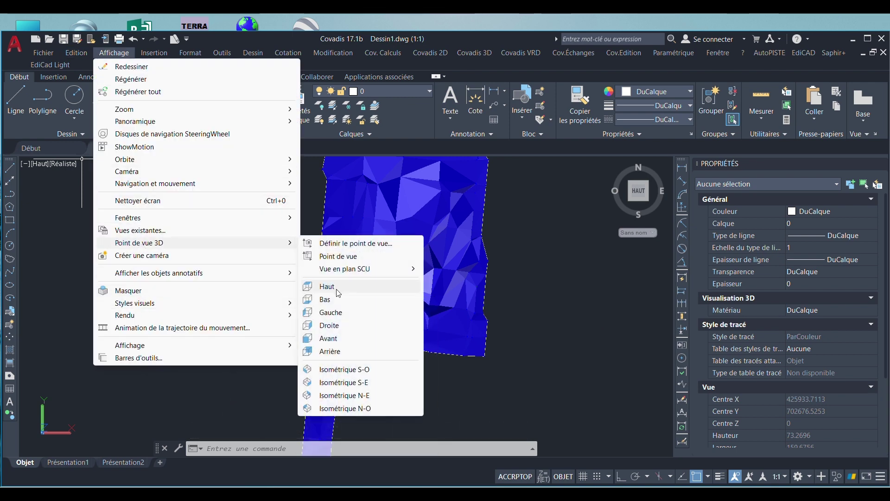
mouse_move(175, 157)
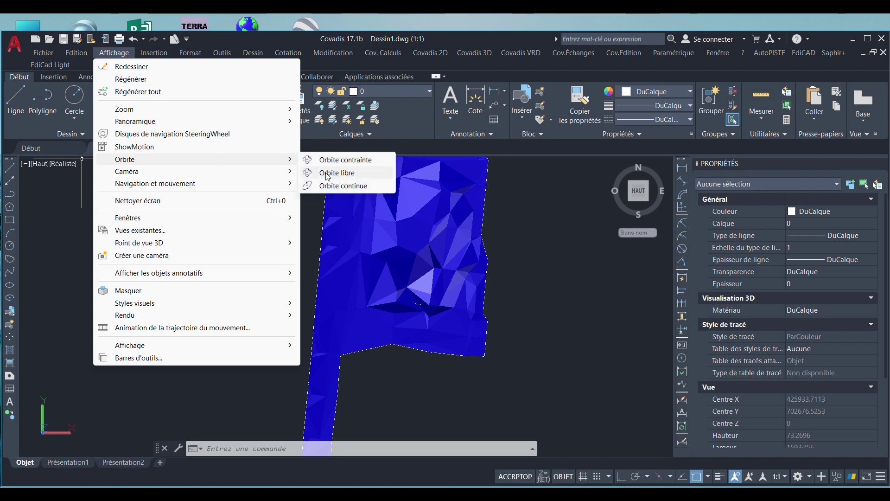
click(322, 192)
drag(377, 324, 334, 282)
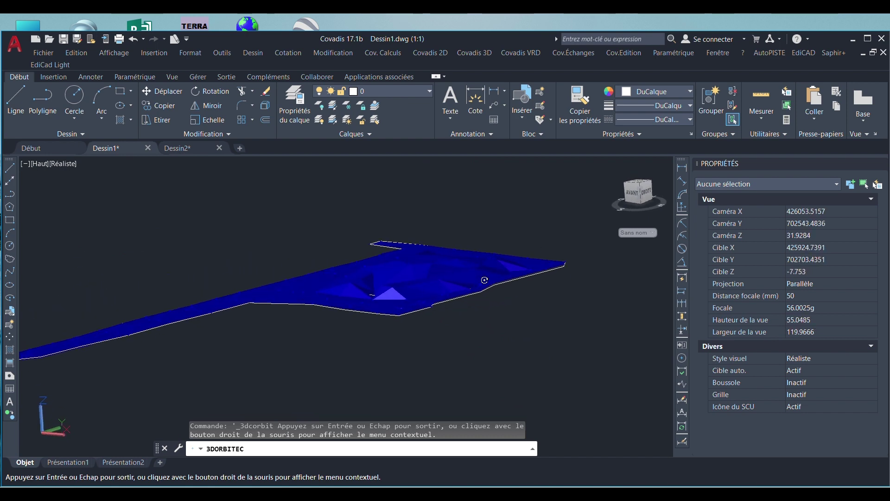
scroll(472, 292, up, 3)
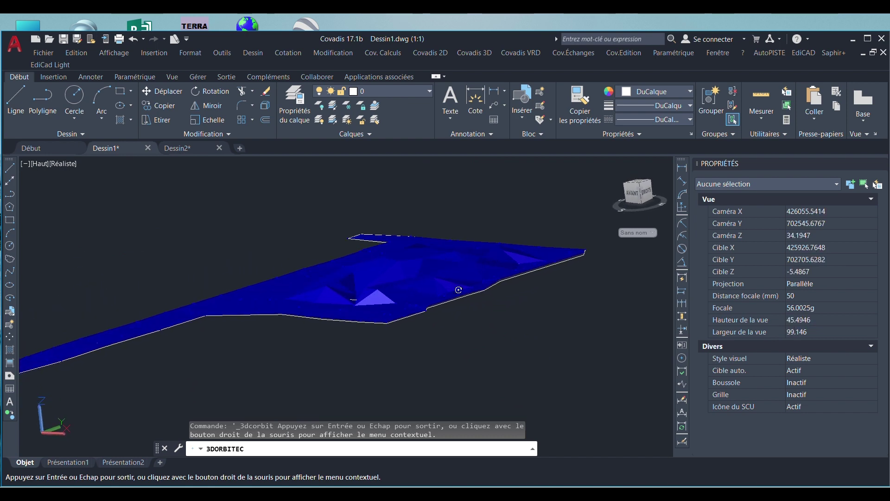
scroll(372, 294, up, 3)
drag(370, 294, 343, 228)
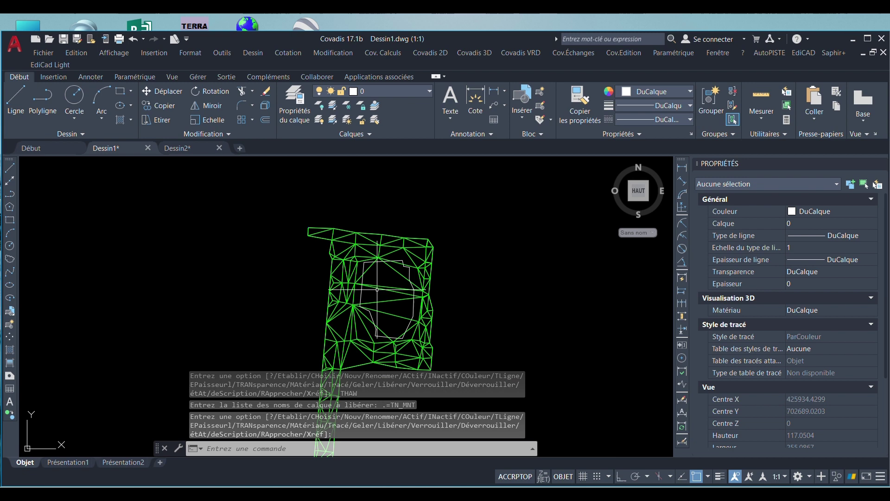
click(354, 251)
click(353, 252)
scroll(354, 252, up, 5)
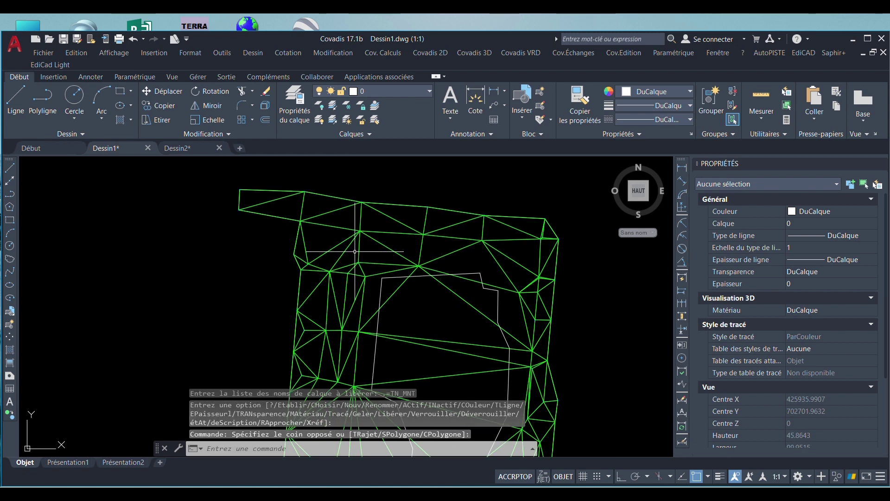
Display the green natural-ground terrain model TN in the Réaliste visual style.
click(360, 249)
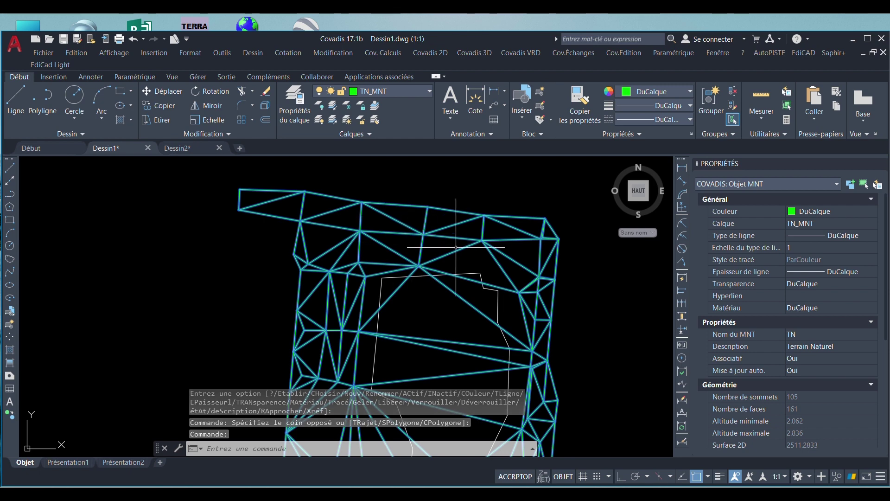
click(116, 57)
mouse_move(259, 302)
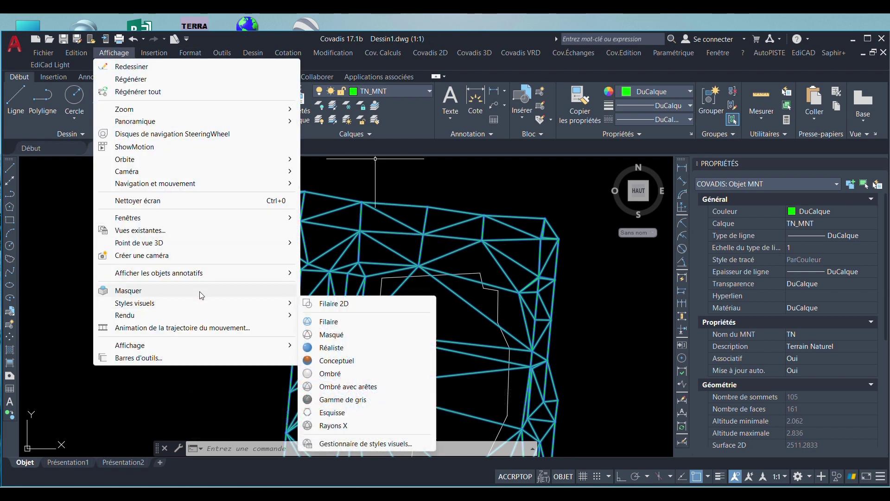
click(332, 347)
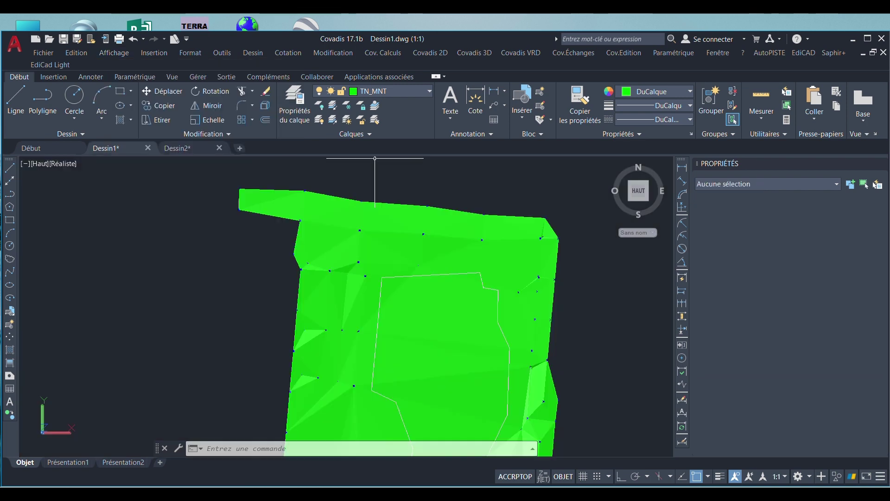
Orbit the shaded TN model with the continuous 3D orbit to examine the relief of the natural ground.
click(115, 53)
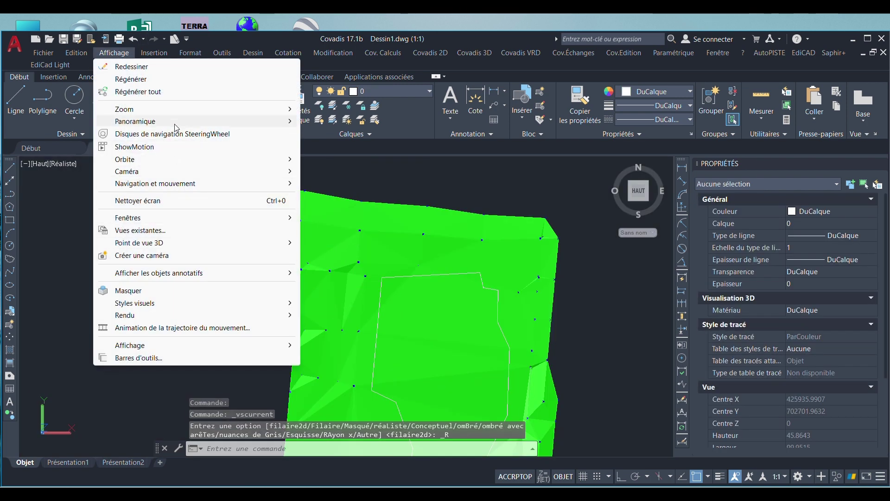
mouse_move(273, 159)
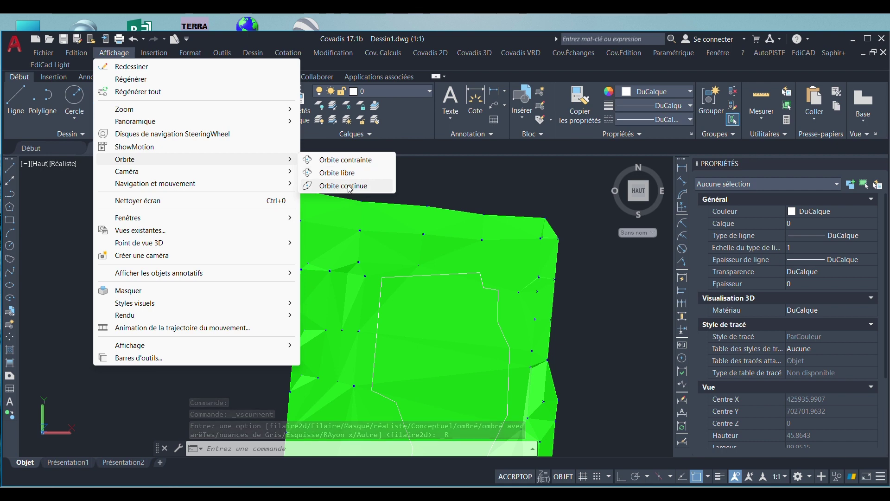
click(351, 188)
drag(368, 265, 351, 181)
scroll(427, 336, up, 2)
drag(427, 336, 269, 315)
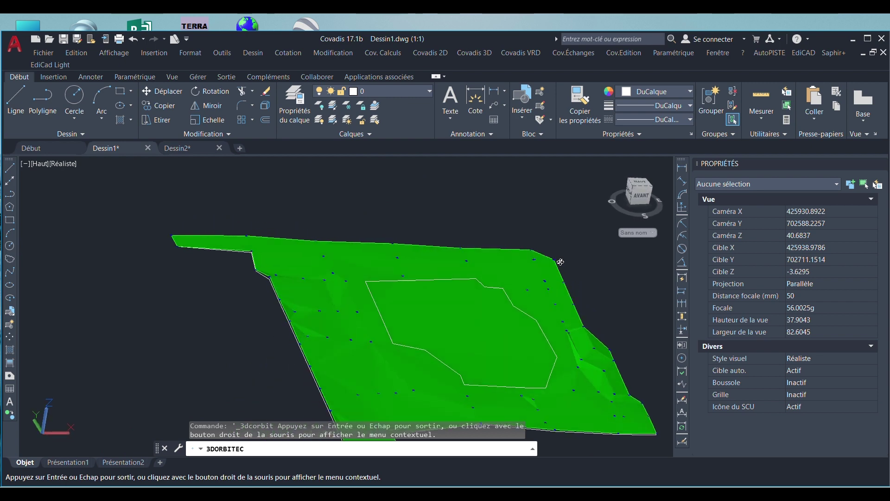
key(Escape)
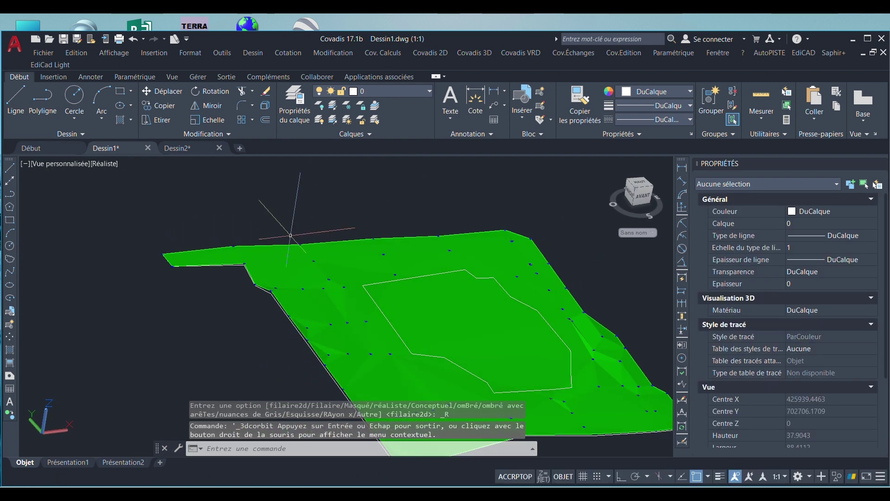
Return the drawing to the Filaire 2D visual style and restore the top view.
click(116, 54)
mouse_move(159, 305)
click(343, 302)
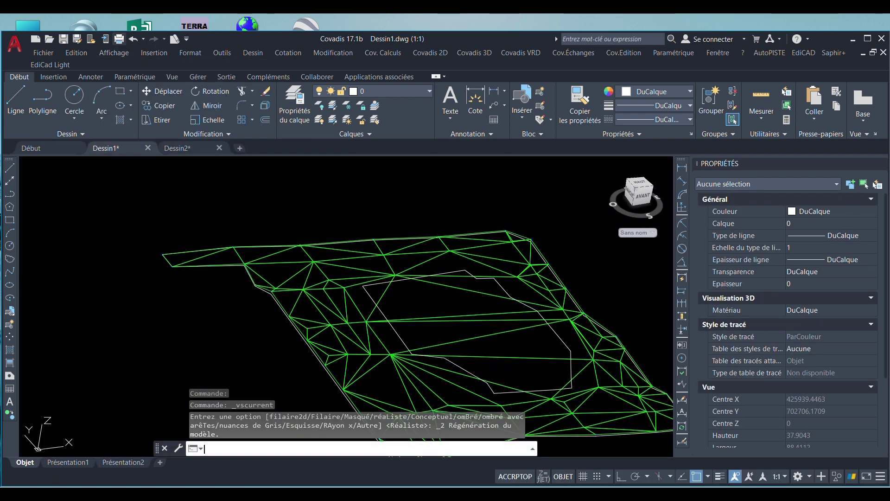
key(ctrl+p)
key(Escape)
click(114, 52)
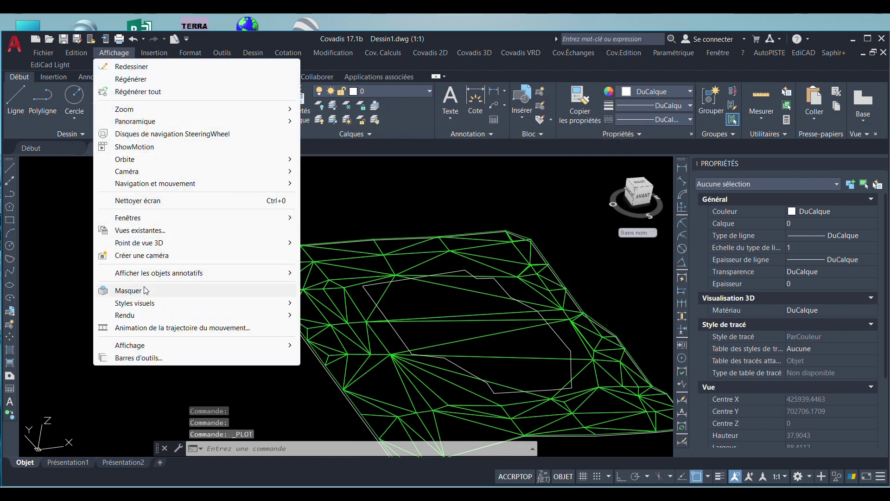
mouse_move(221, 307)
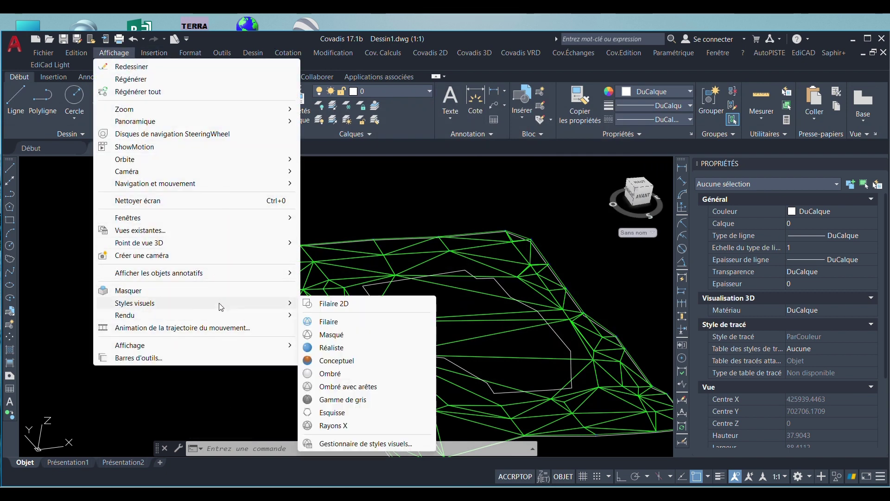
mouse_move(223, 242)
click(326, 287)
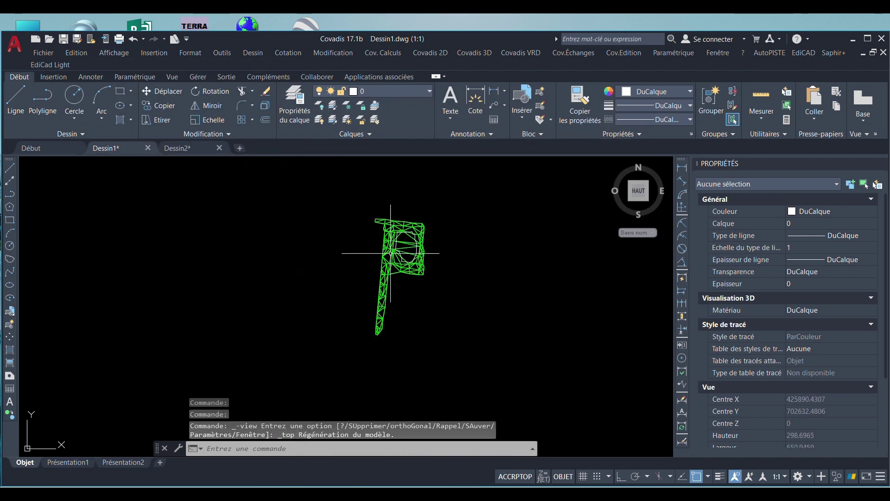
Start a prism volume calculation between two terrain models, with TN as first state and Deuxieme_etat as second state.
click(482, 54)
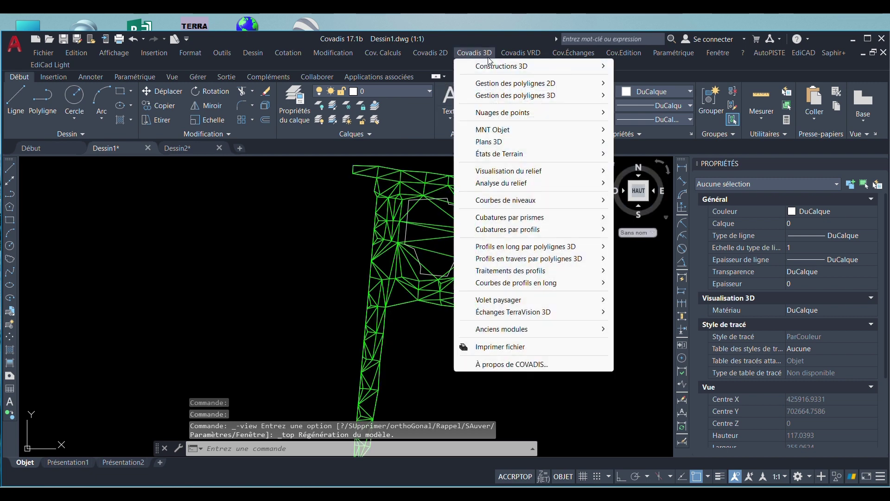
mouse_move(570, 258)
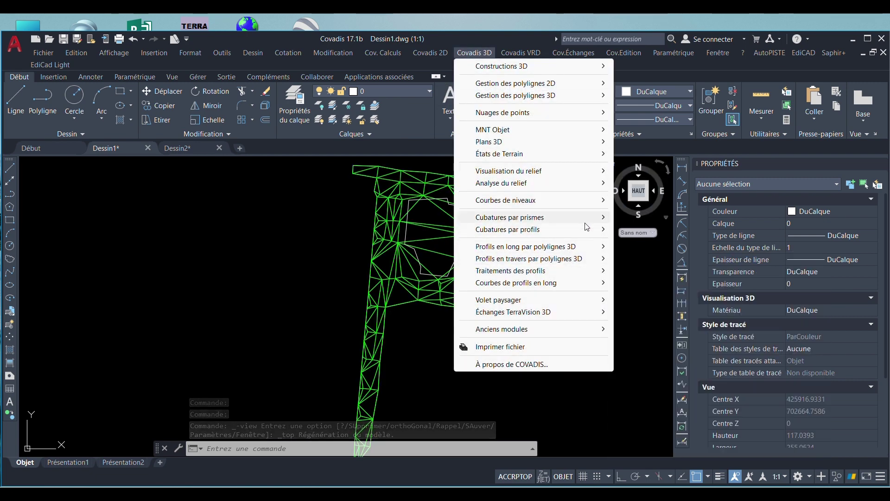
mouse_move(585, 218)
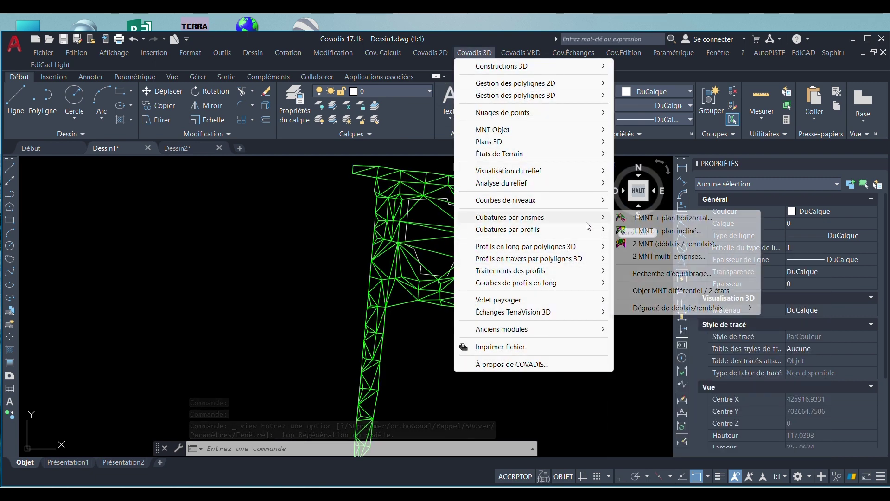
click(661, 244)
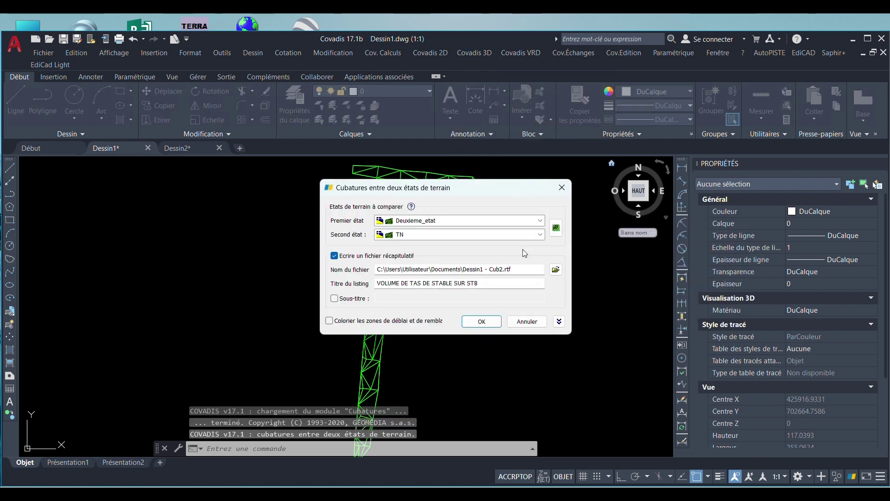
click(514, 225)
click(499, 246)
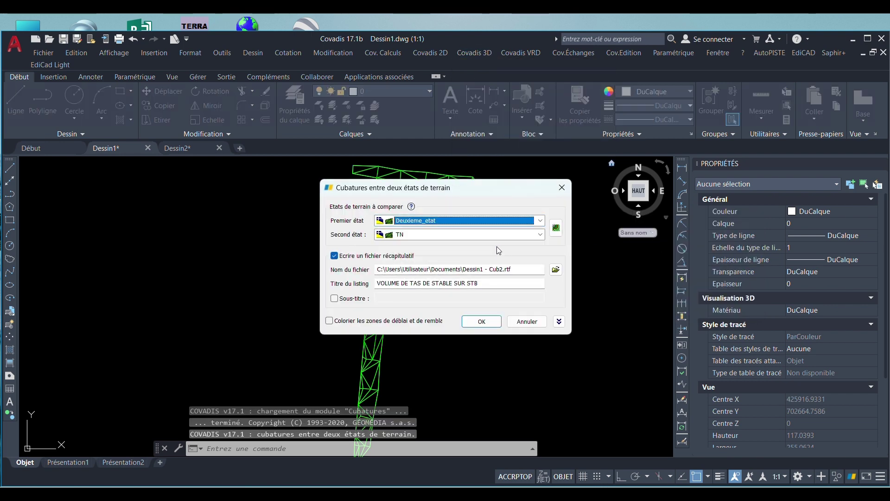
click(490, 236)
click(463, 243)
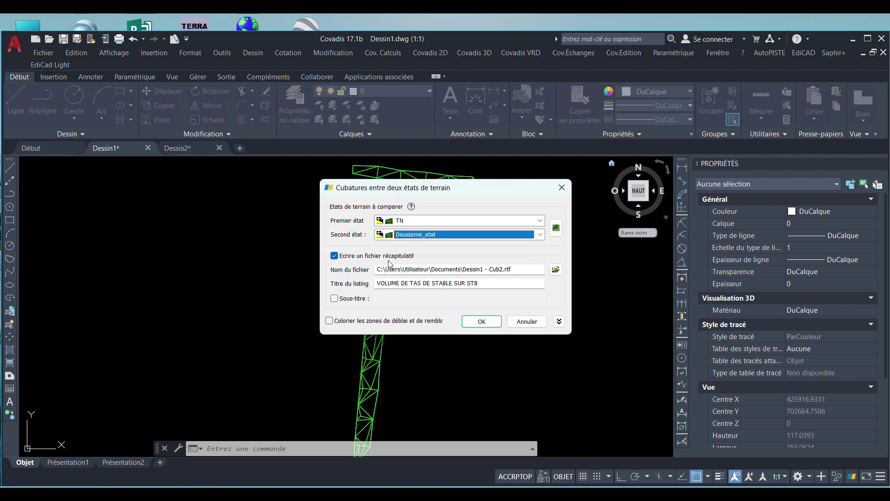
Set the summary listing to be written as VOLUME_REMBLAI in Rich Text Format in the Formation folder.
click(522, 273)
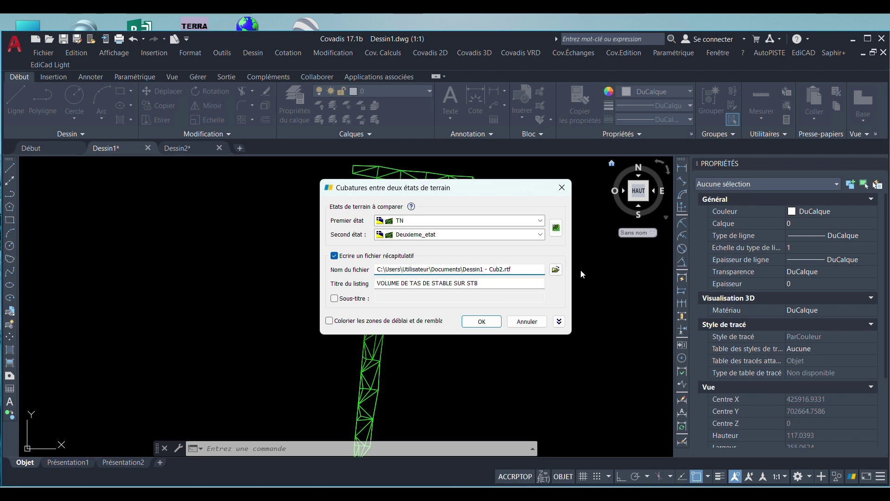
click(556, 269)
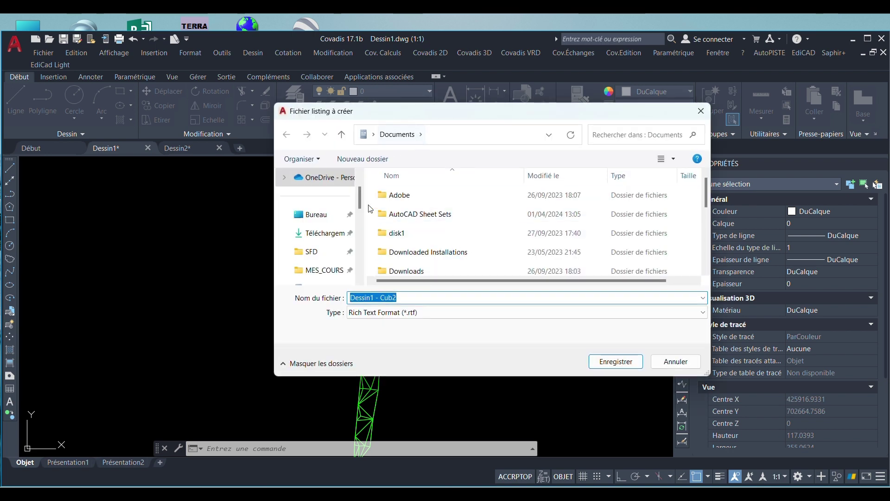
scroll(325, 208, down, 5)
click(327, 201)
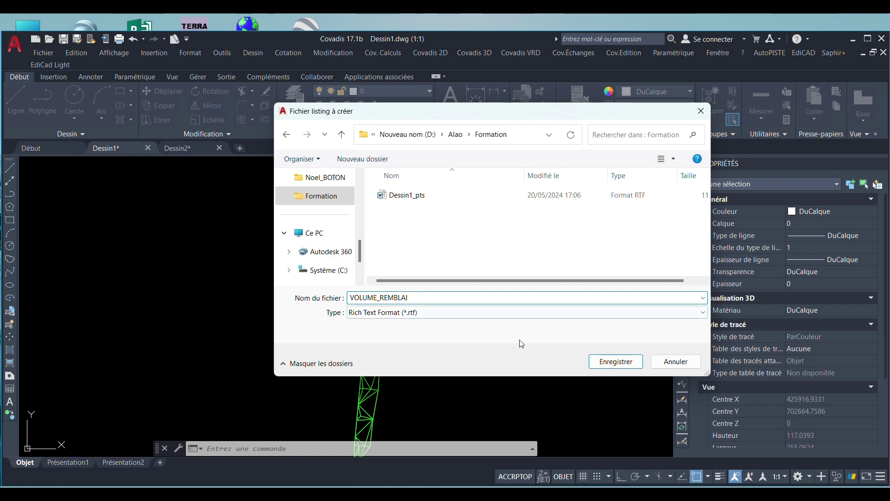
click(619, 364)
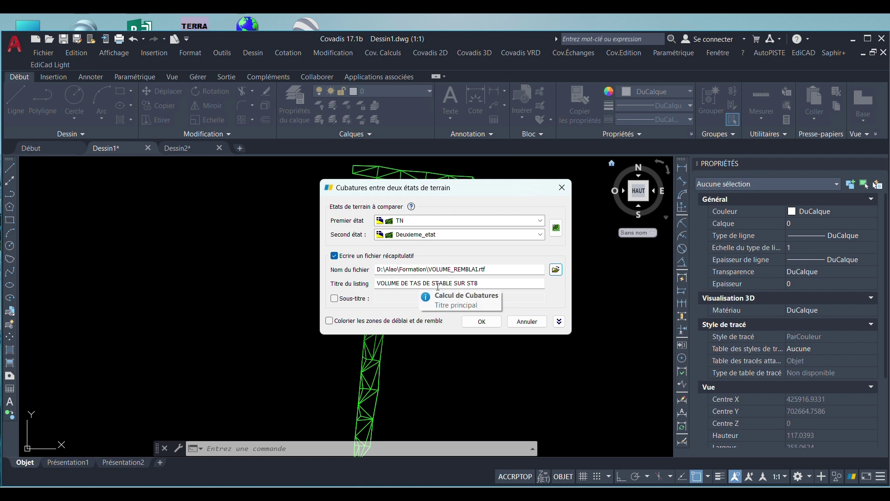
Title the listing VOLUME DE TAS DE STABLE and run the volume calculation without a limiting contour.
click(467, 283)
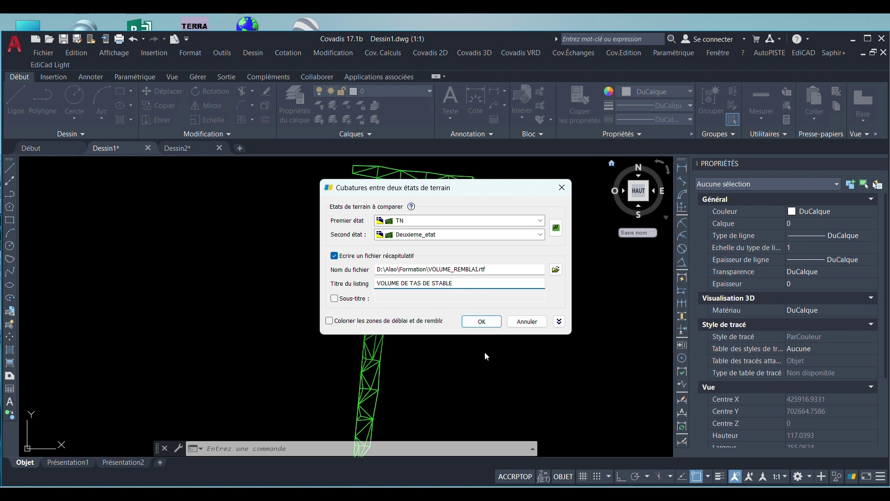
click(482, 322)
scroll(480, 279, up, 5)
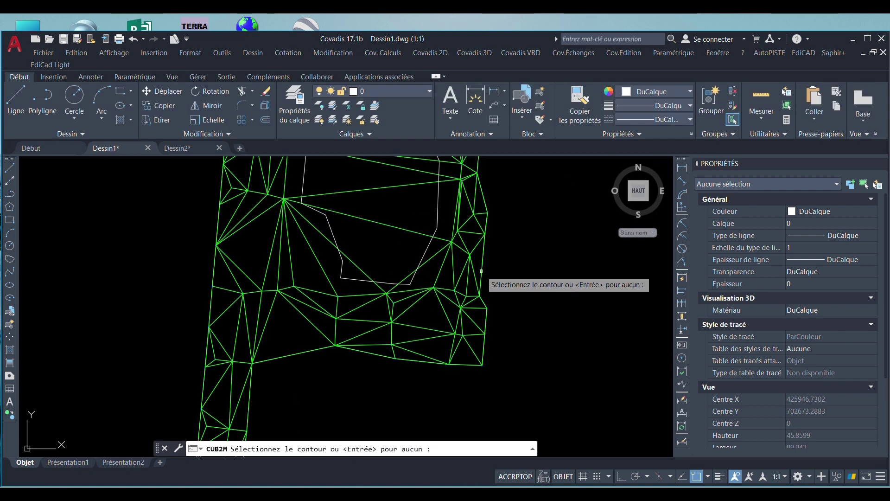
scroll(469, 285, down, 4)
scroll(445, 294, up, 4)
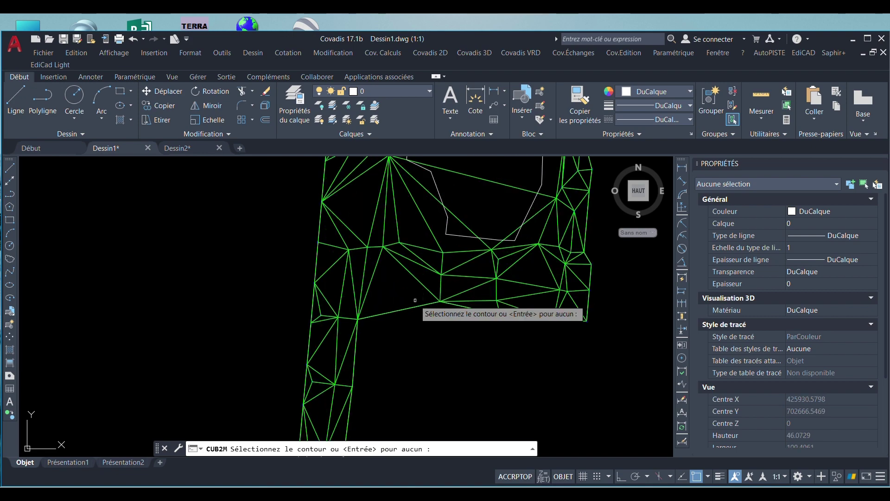
scroll(408, 298, down, 2)
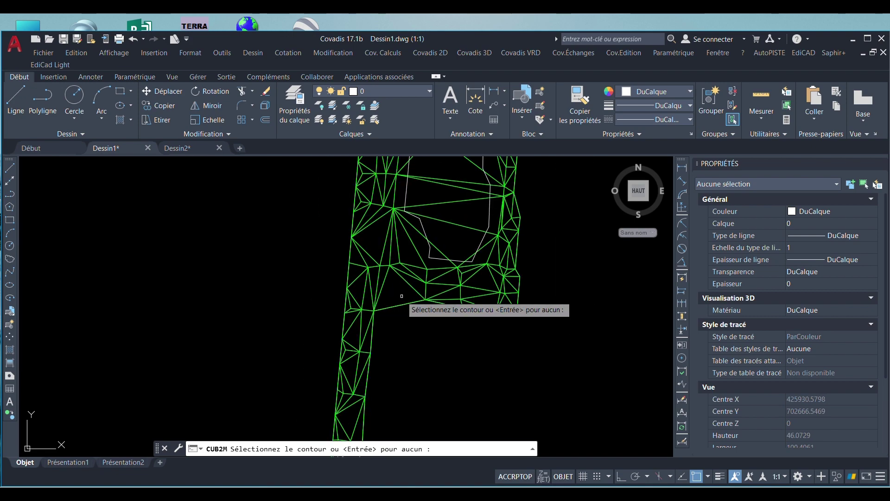
key(Return)
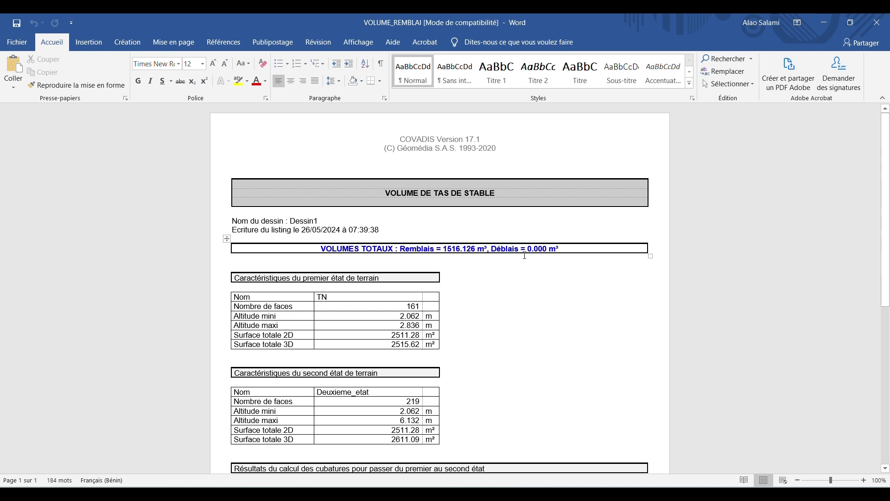
Review the terrain state characteristics and cut and fill results in the volume report, and close the open Word reports.
scroll(524, 254, down, 8)
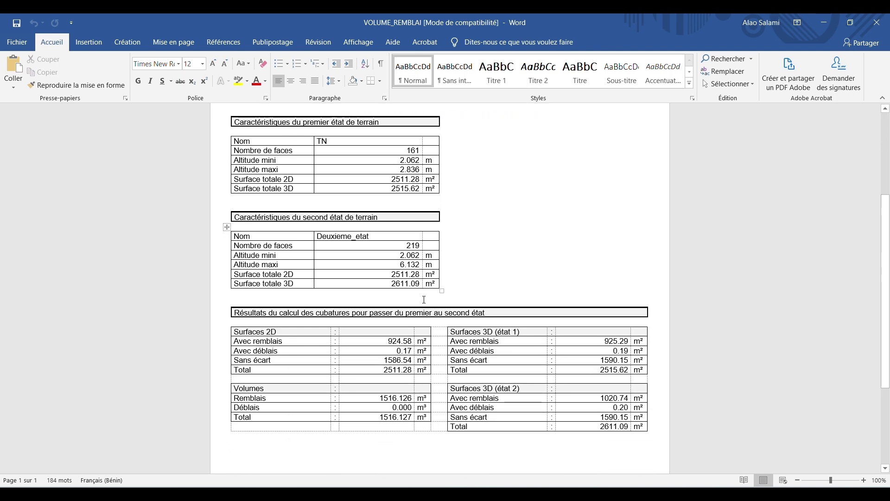
scroll(423, 297, down, 2)
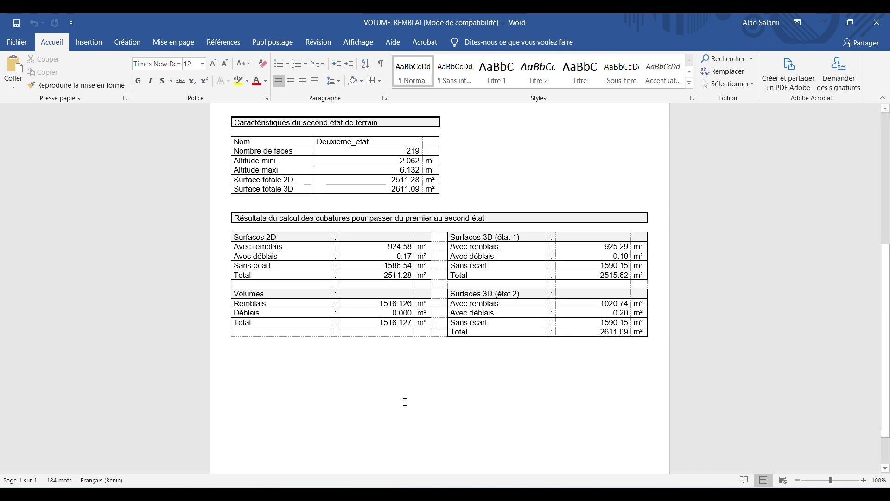
scroll(405, 398, up, 4)
scroll(406, 393, up, 6)
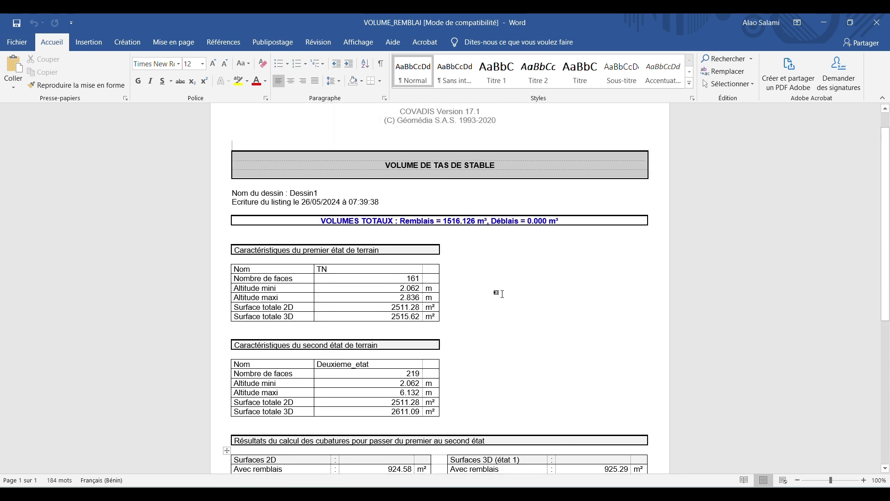
click(878, 27)
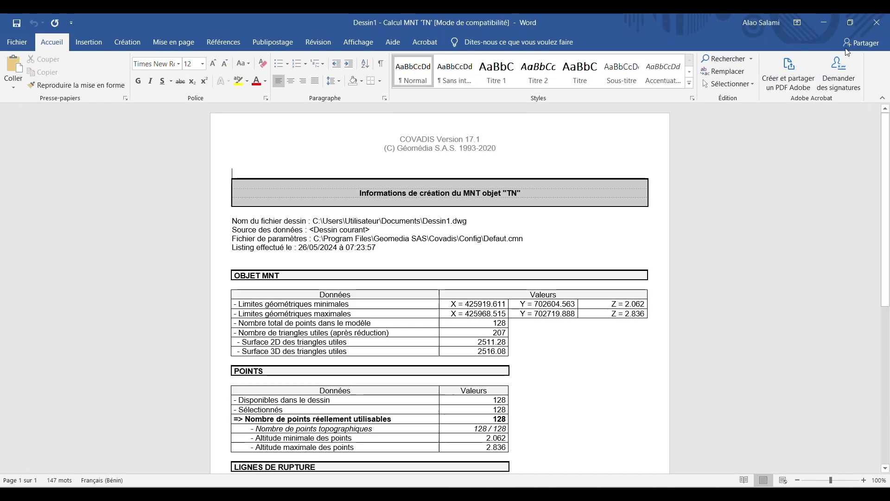
click(878, 27)
click(877, 27)
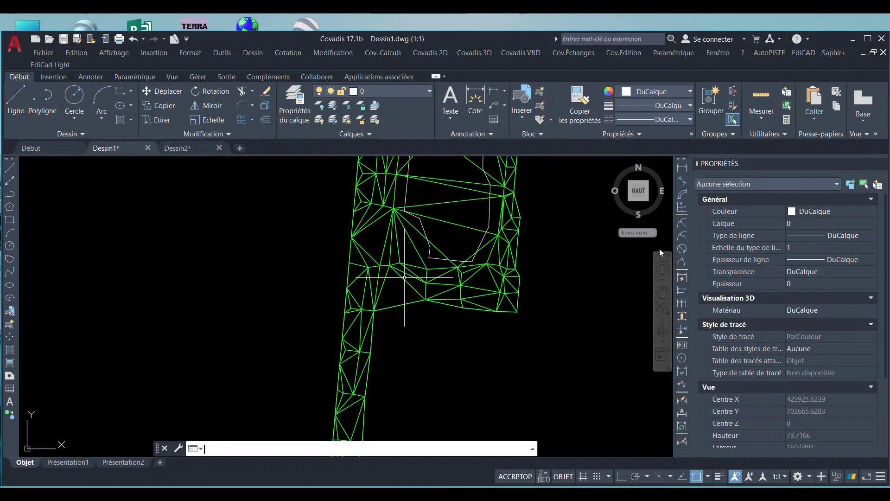